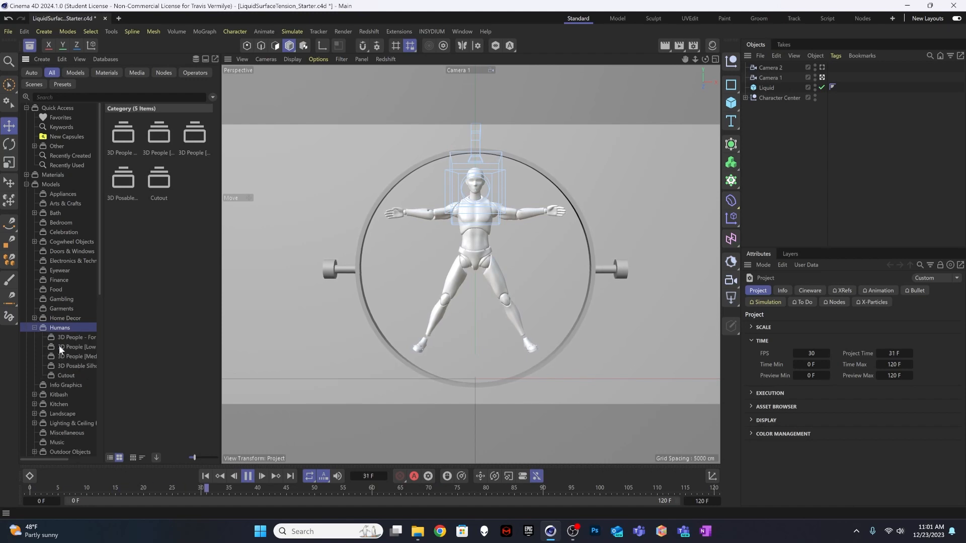
# Step: Open the first 3D People model category, then leave Camera 1 and play the animation in the default view from the side
pyautogui.click(74, 337)
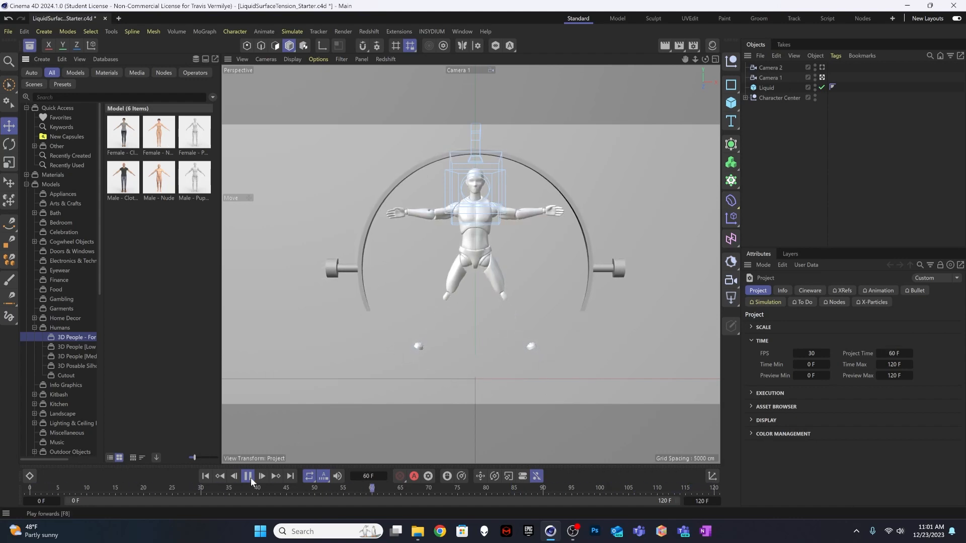
pyautogui.click(248, 475)
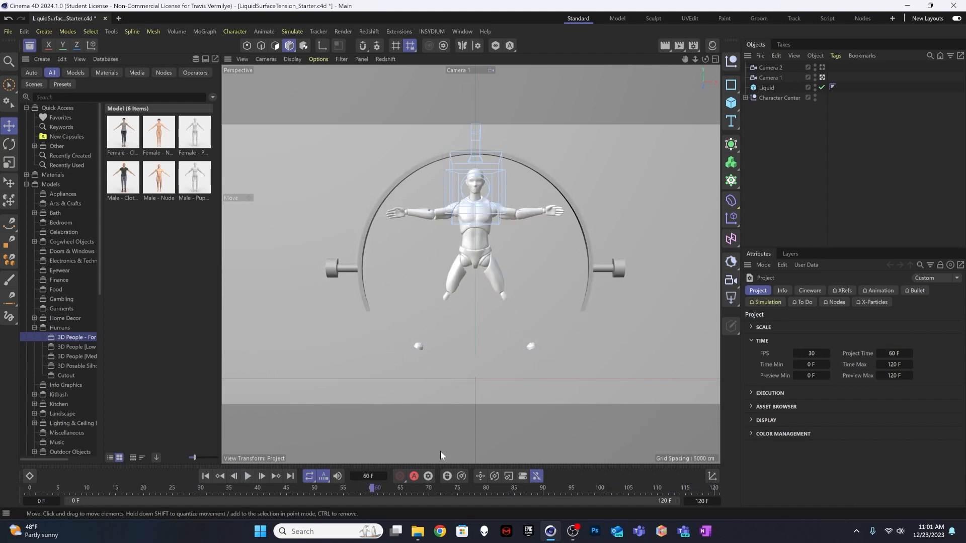
pyautogui.click(822, 77)
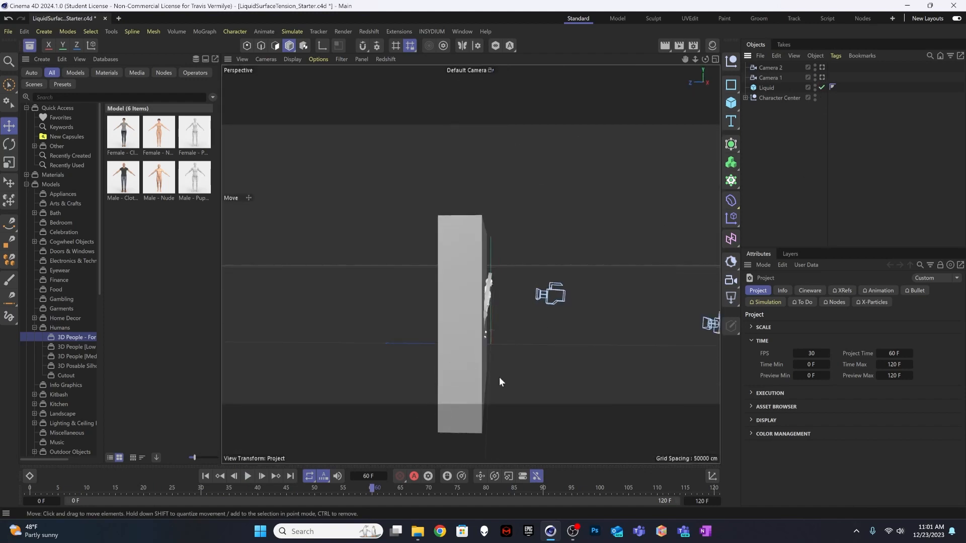
pyautogui.click(248, 475)
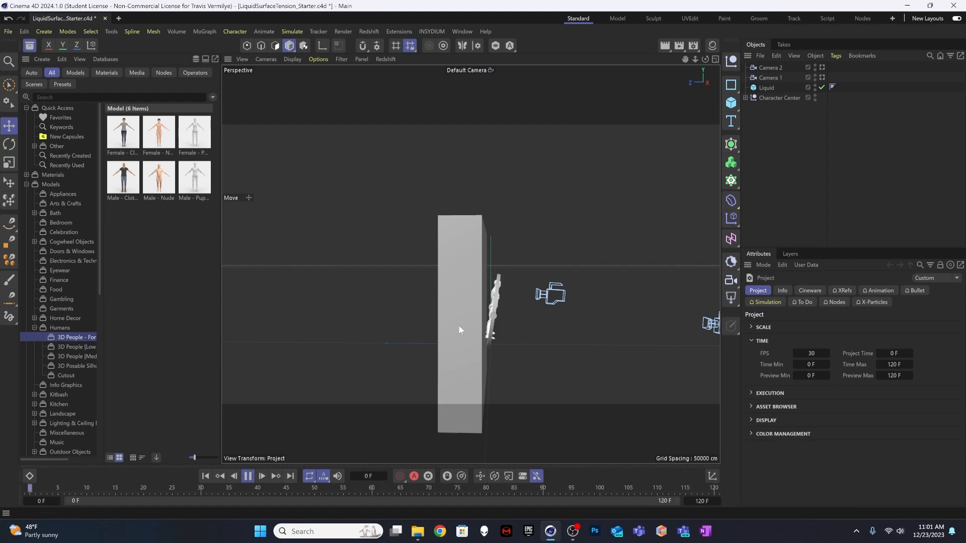
pyautogui.keyDown('alt'); pyautogui.moveTo(468, 302); pyautogui.dragTo(475, 379); pyautogui.keyUp('alt')
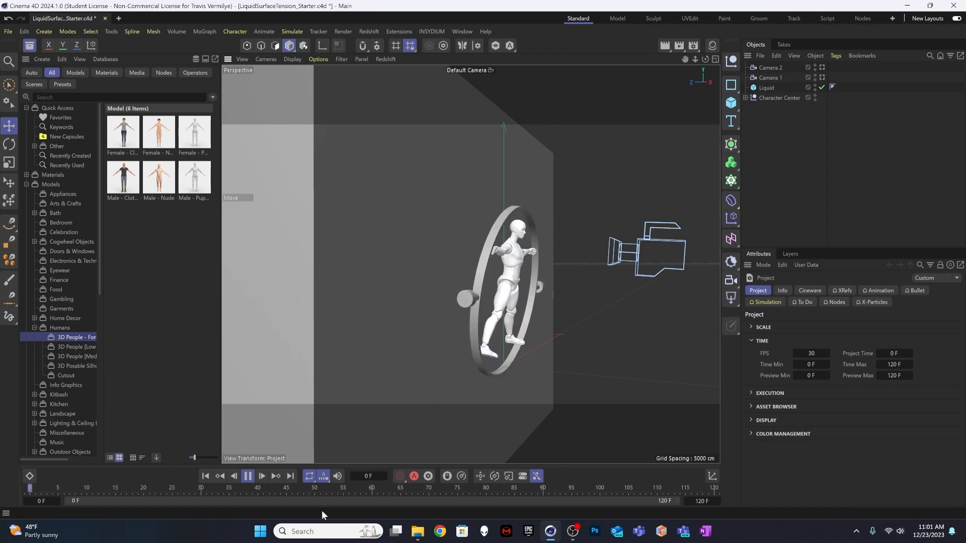
pyautogui.click(247, 476)
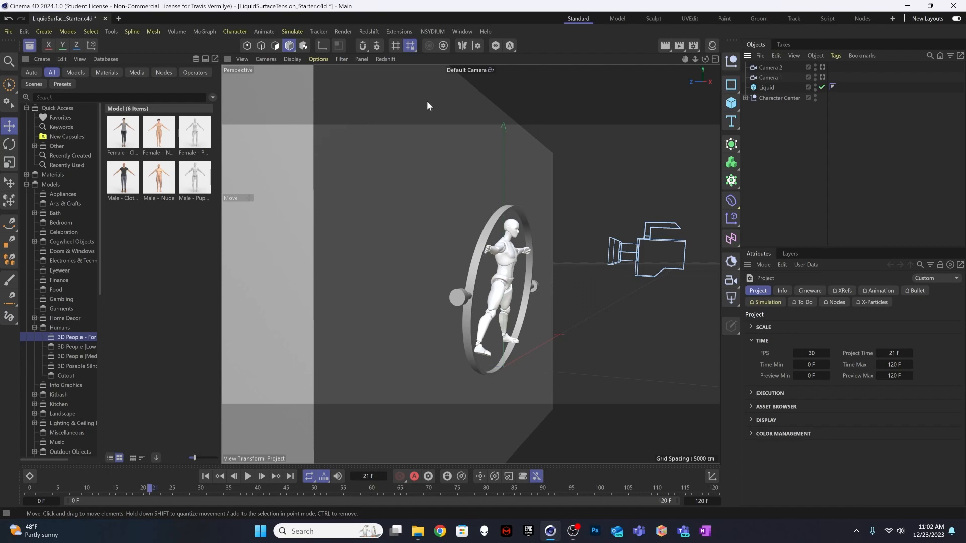
# Step: Add a Volume Builder and make the Liquid cube and the Character Center null its children, with Character Center above Liquid
pyautogui.click(178, 31)
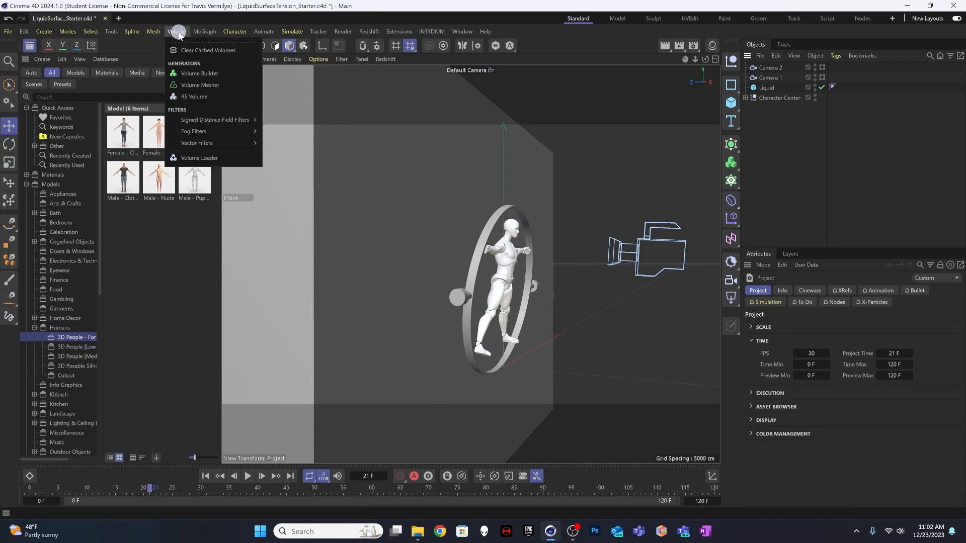
pyautogui.click(195, 74)
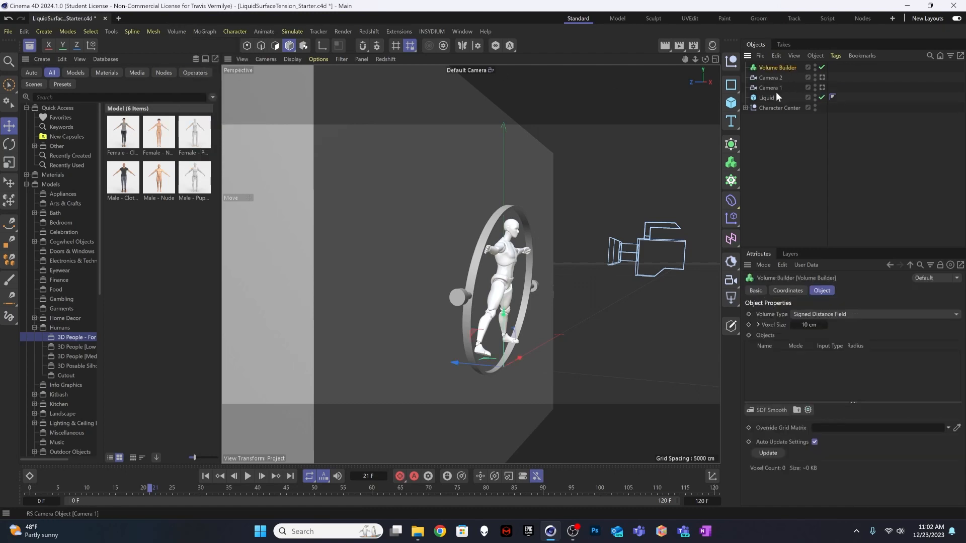
pyautogui.moveTo(779, 69); pyautogui.dragTo(780, 69)
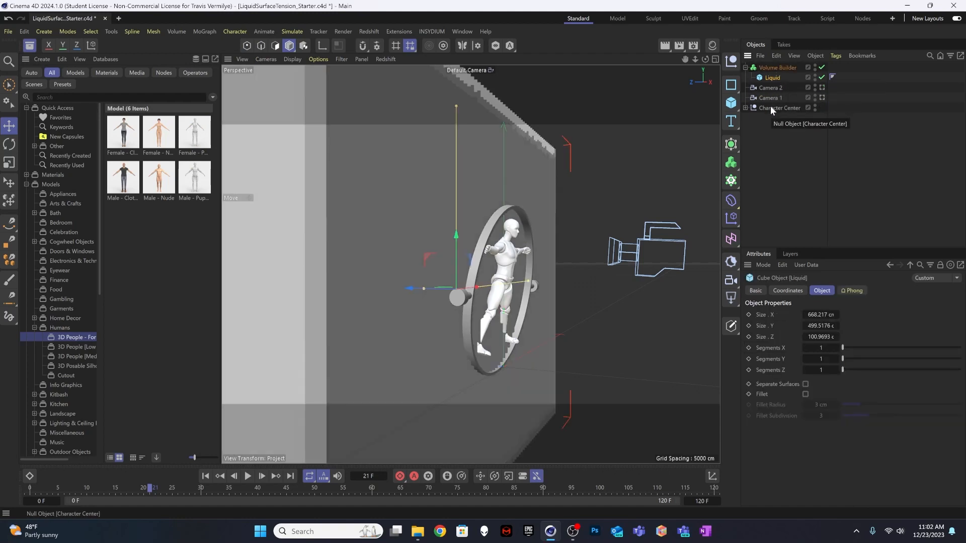
pyautogui.moveTo(770, 106); pyautogui.dragTo(781, 66)
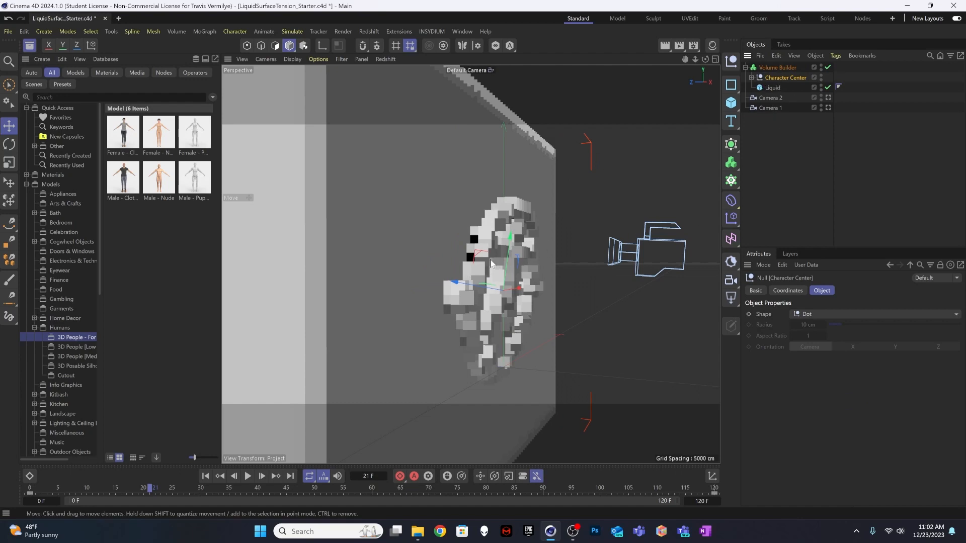
# Step: Set the Volume Builder's voxel size to 5 cm
pyautogui.keyDown('alt'); pyautogui.moveTo(511, 333); pyautogui.dragTo(461, 298); pyautogui.keyUp('alt')
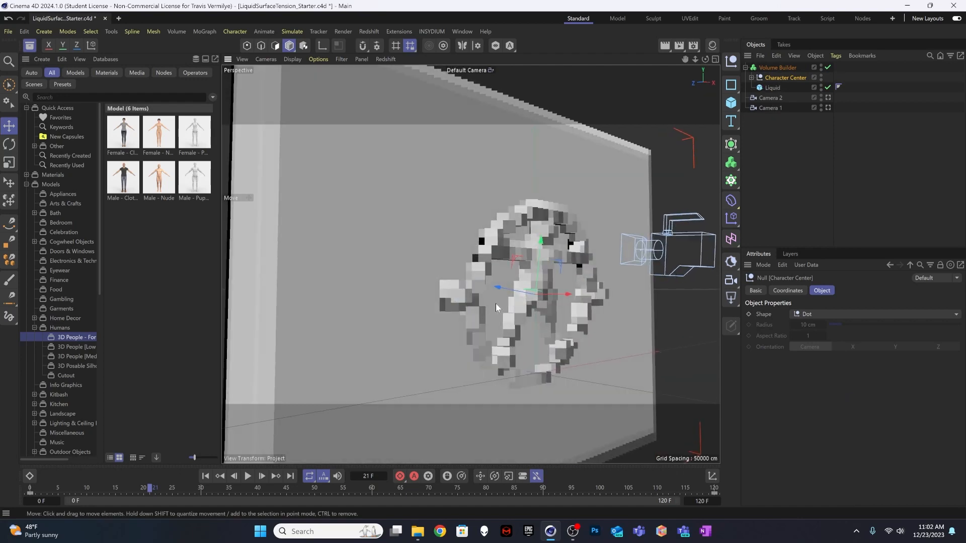
pyautogui.keyDown('alt'); pyautogui.moveTo(496, 303); pyautogui.dragTo(436, 285, button='middle'); pyautogui.keyUp('alt')
pyautogui.keyDown('alt'); pyautogui.moveTo(436, 285); pyautogui.dragTo(525, 265, button='right'); pyautogui.keyUp('alt')
pyautogui.keyDown('alt'); pyautogui.moveTo(525, 265); pyautogui.dragTo(502, 296, button='middle'); pyautogui.keyUp('alt')
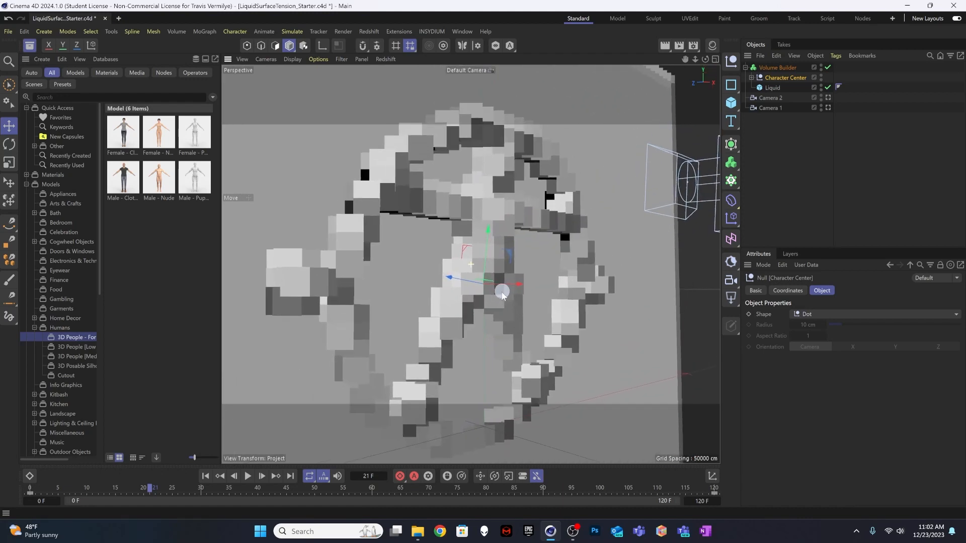
pyautogui.keyDown('alt'); pyautogui.moveTo(502, 295); pyautogui.dragTo(581, 235); pyautogui.keyUp('alt')
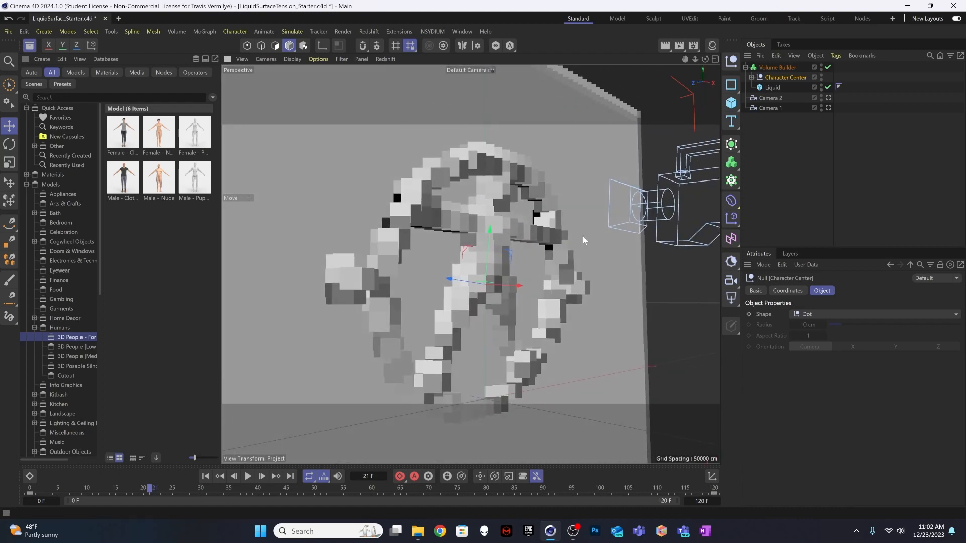
pyautogui.click(775, 57)
pyautogui.click(764, 68)
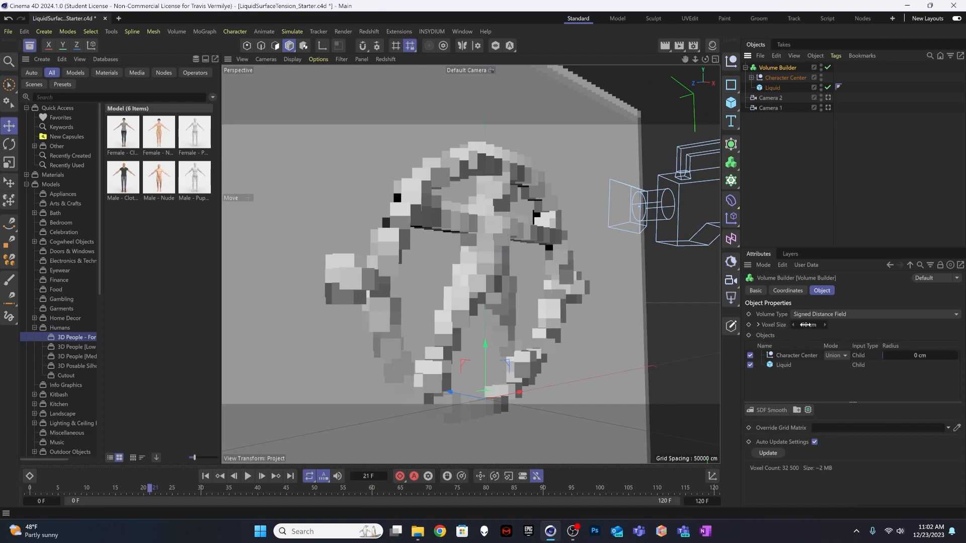
pyautogui.click(806, 325)
pyautogui.write('5')
pyautogui.press('Return')
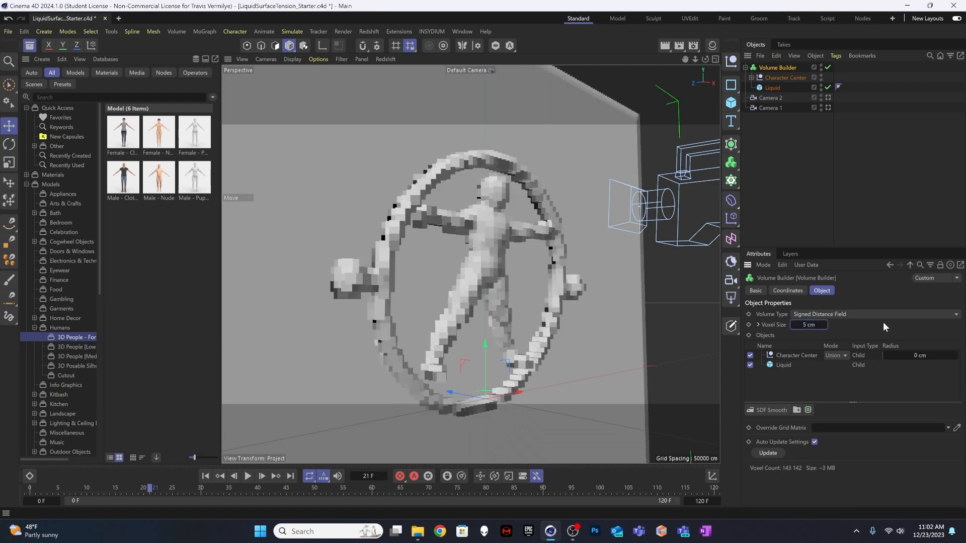
# Step: Reduce the Volume Builder's voxel size to 1 cm and deselect it
pyautogui.moveTo(795, 324); pyautogui.dragTo(789, 324)
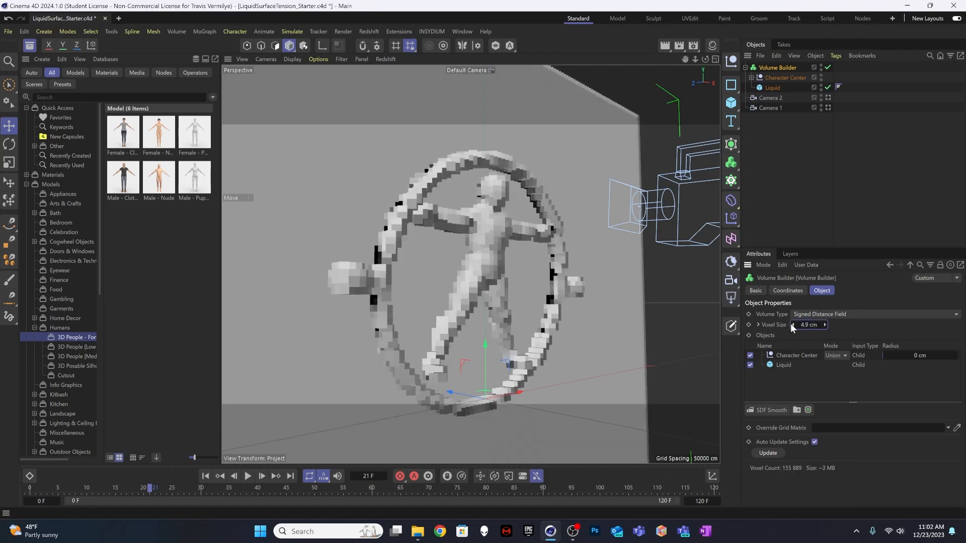
pyautogui.click(802, 324)
pyautogui.write('1')
pyautogui.press('Return')
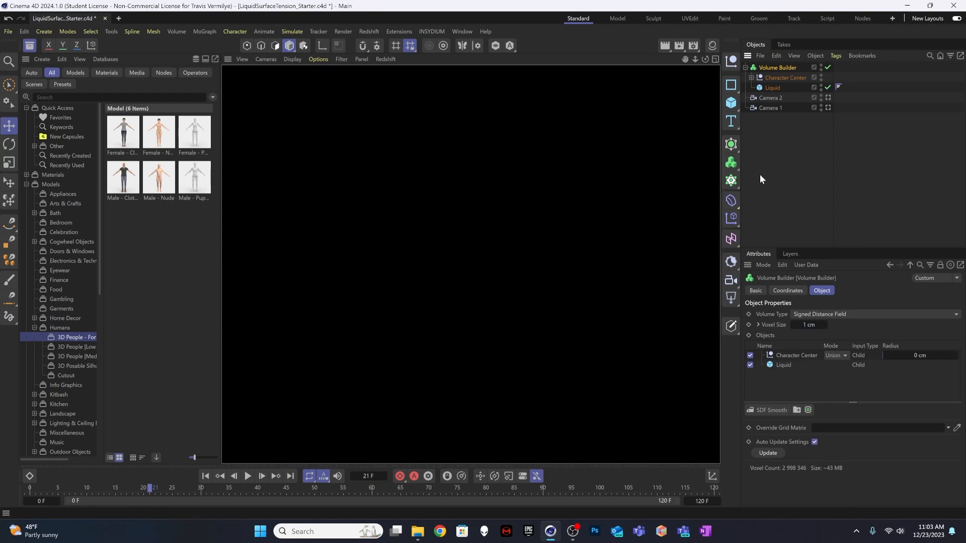
pyautogui.click(779, 184)
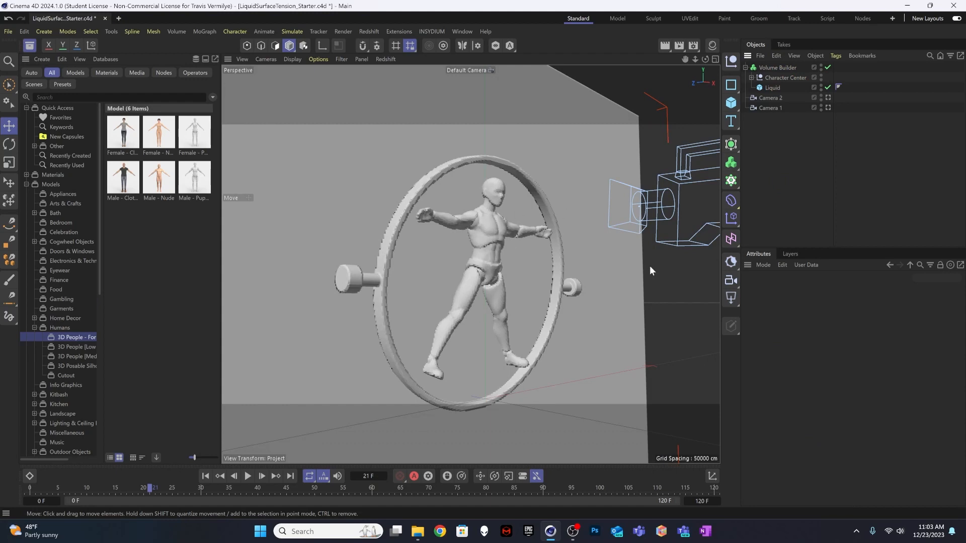
# Step: Move the timeline to frame 48 and try the Subtract mode for Character Center in the Volume Builder
pyautogui.click(776, 67)
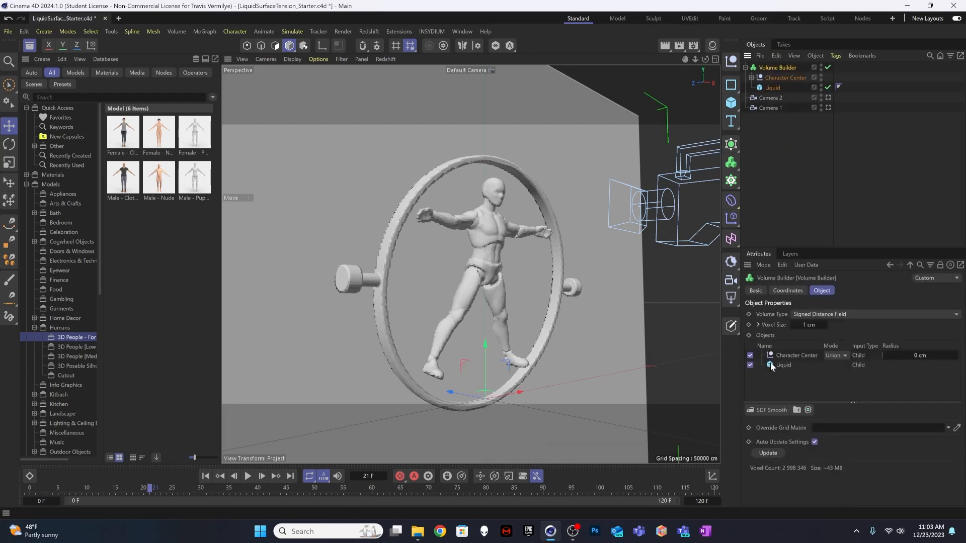
pyautogui.click(832, 355)
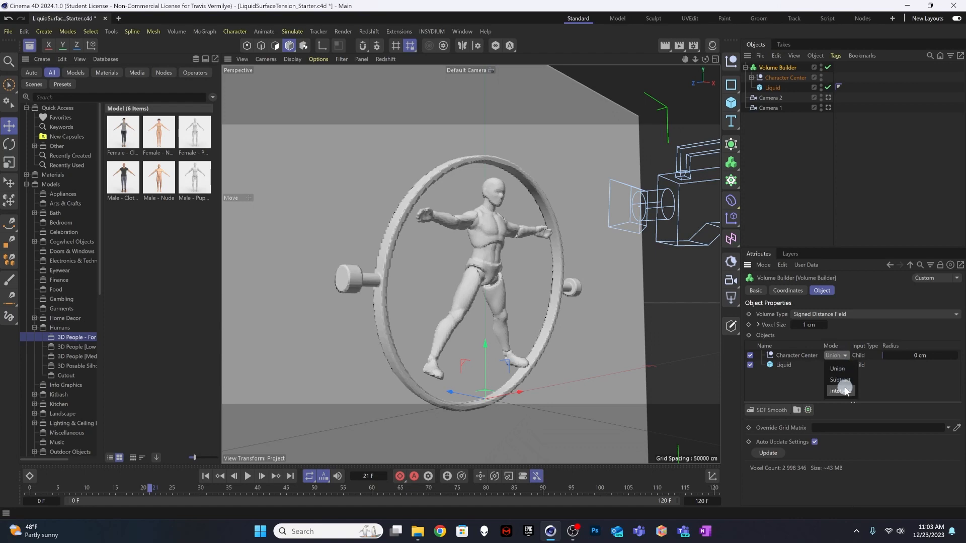
pyautogui.click(838, 367)
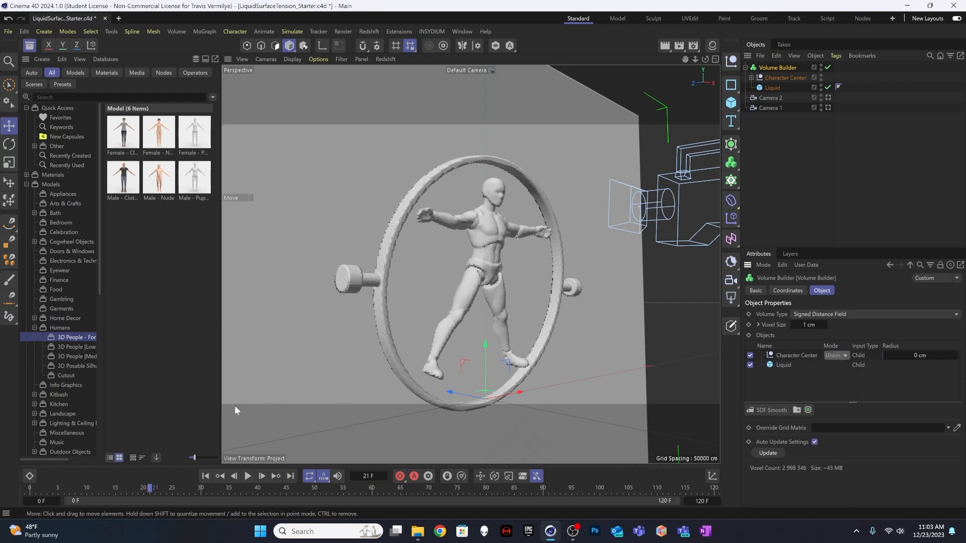
pyautogui.moveTo(150, 490); pyautogui.dragTo(304, 500)
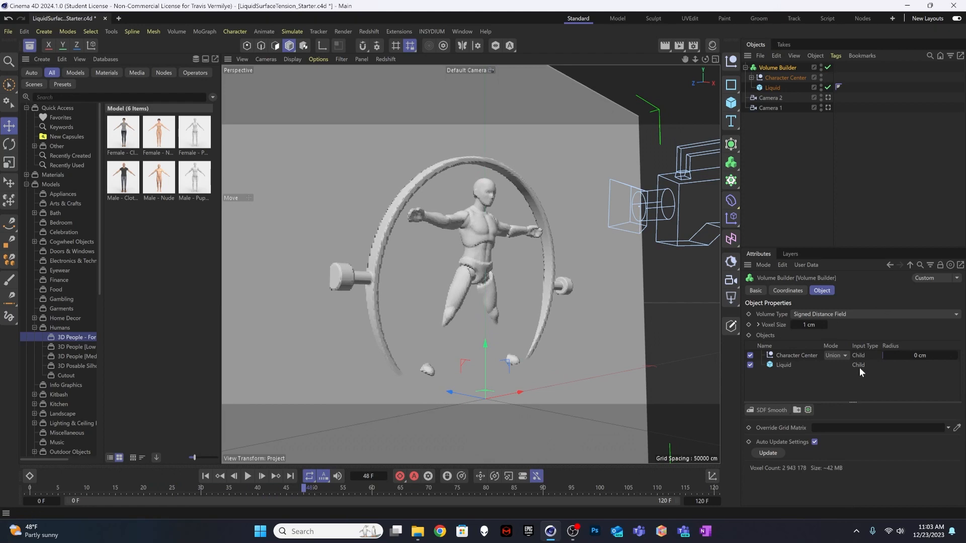
pyautogui.click(841, 355)
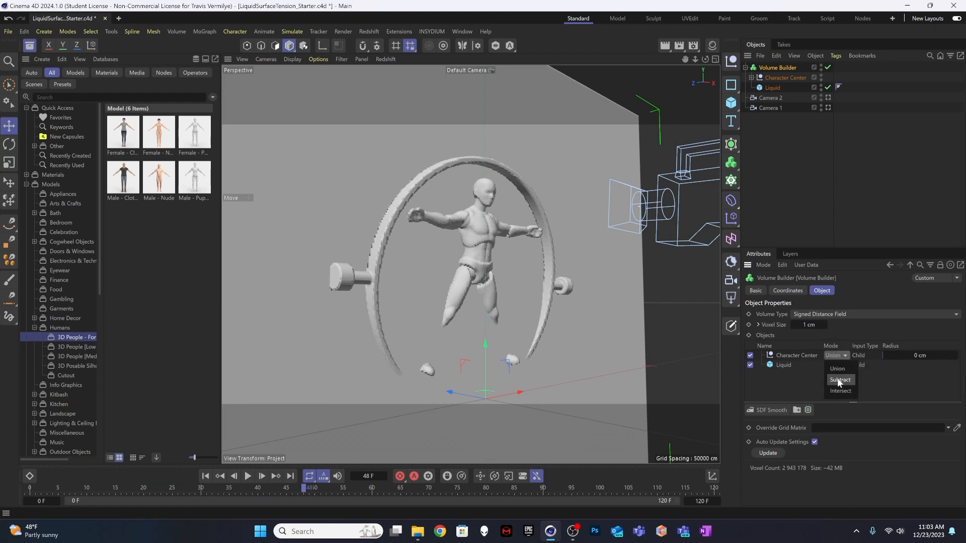
pyautogui.click(838, 380)
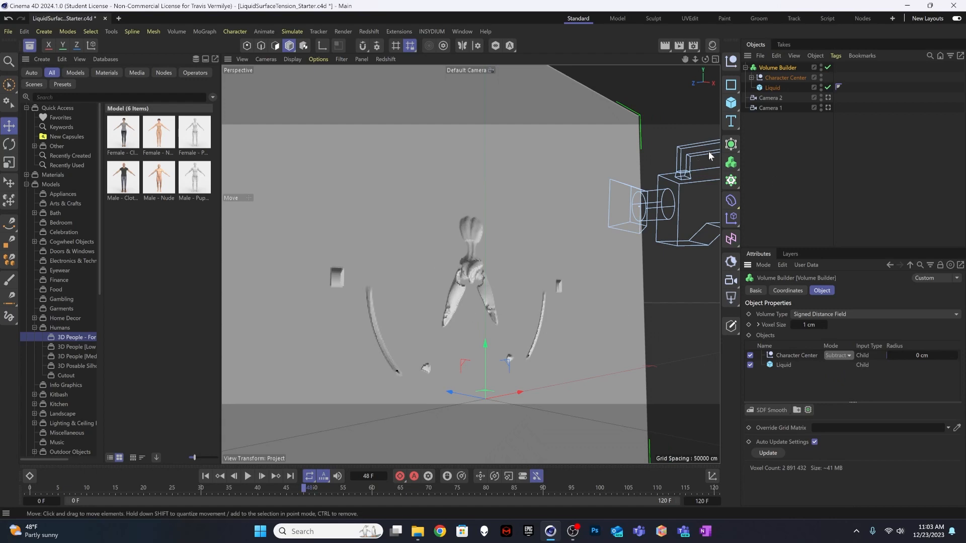
# Step: Try the Intersect mode for Character Center in the Volume Builder and scrub the timeline to frame 62
pyautogui.click(843, 354)
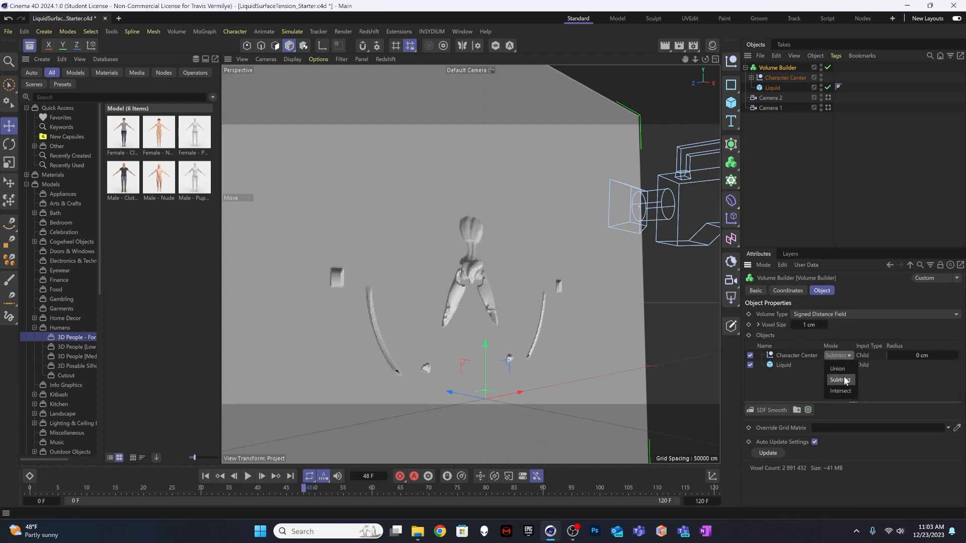
pyautogui.click(845, 390)
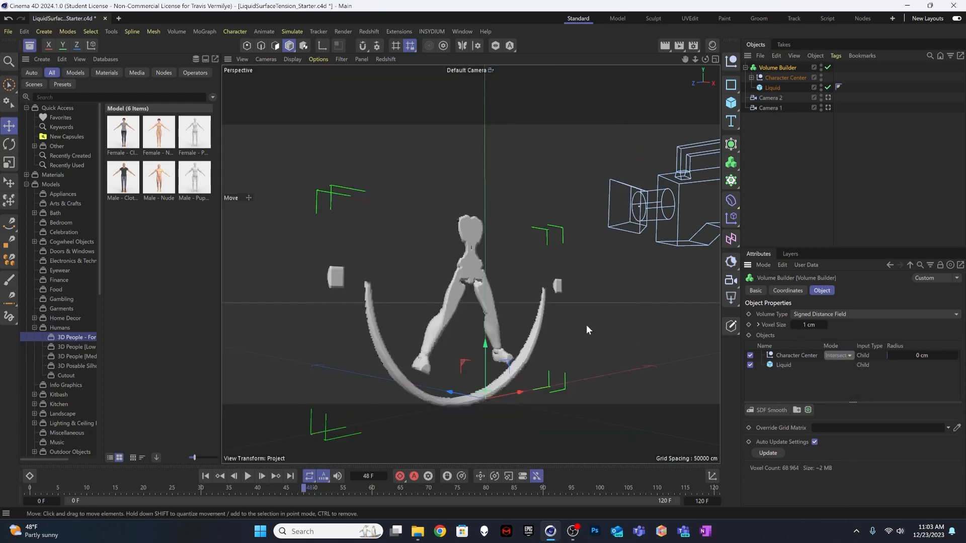
pyautogui.moveTo(301, 487); pyautogui.dragTo(383, 488)
# Step: Set Character Center's mode in the Volume Builder back to Union and deselect everything
pyautogui.click(845, 354)
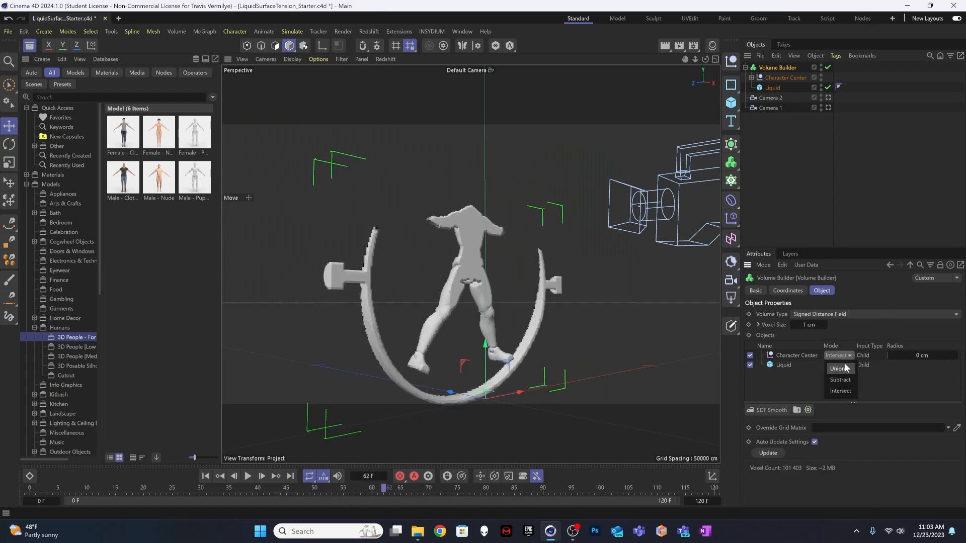
pyautogui.click(844, 364)
pyautogui.click(795, 135)
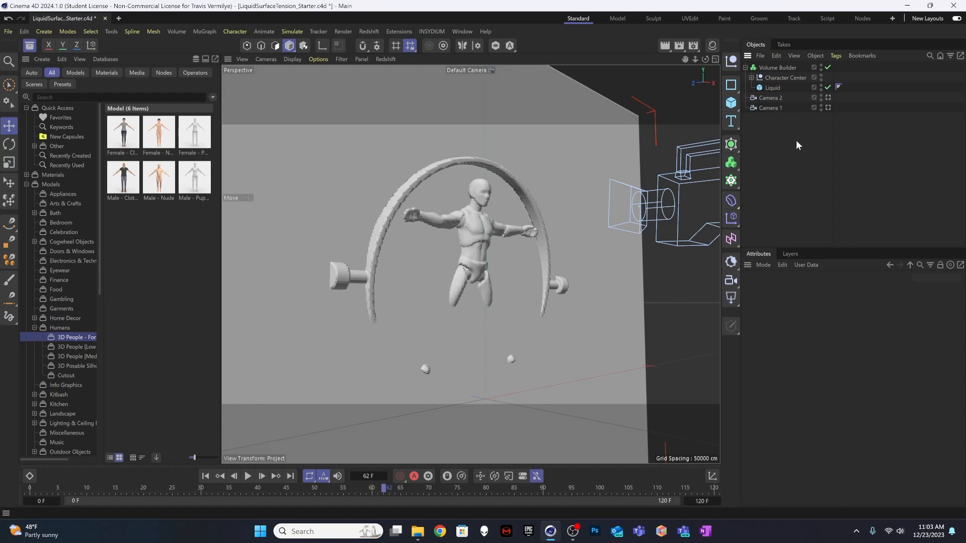
# Step: Duplicate the Liquid cube above Character Center inside the Volume Builder and rename the copy Subtract
pyautogui.click(771, 87)
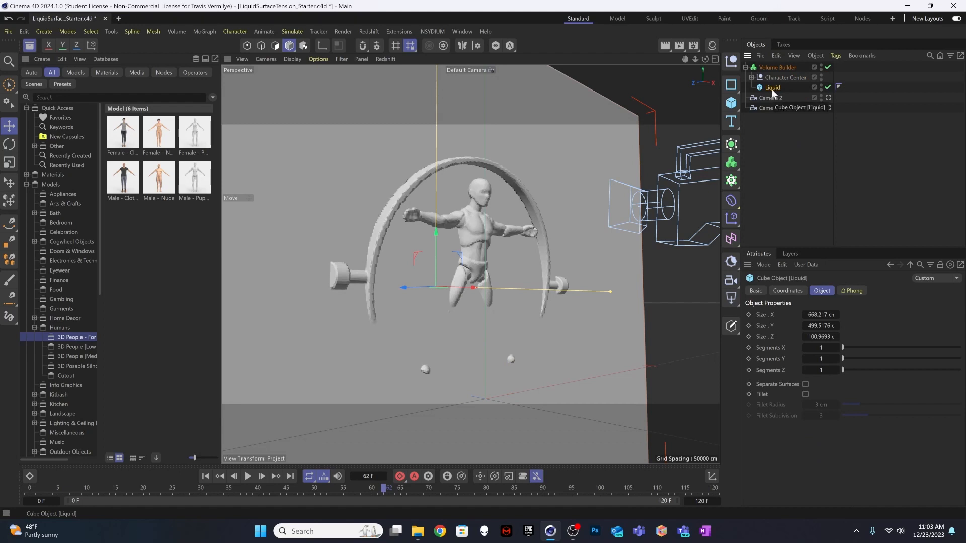
pyautogui.moveTo(773, 88); pyautogui.dragTo(777, 73)
pyautogui.doubleClick(779, 76)
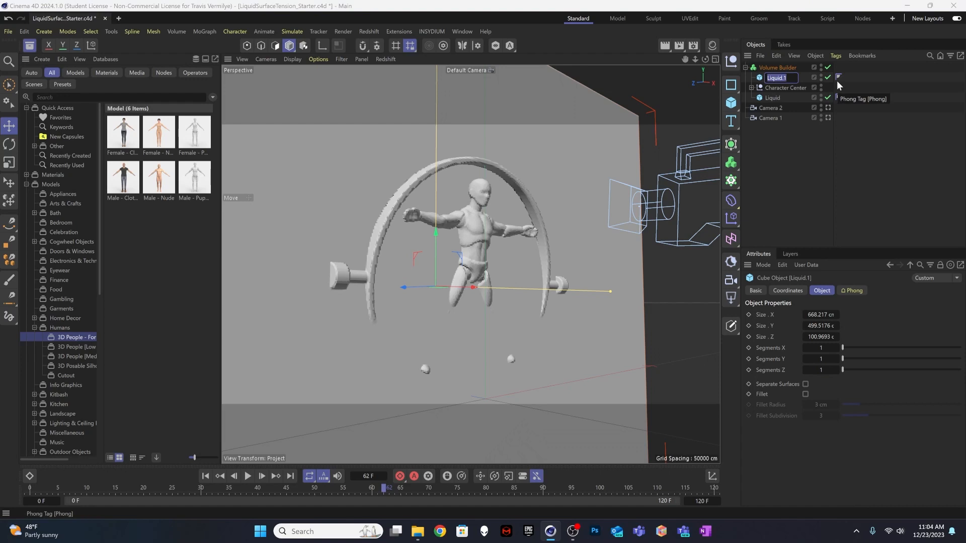
pyautogui.write('Subtrac')
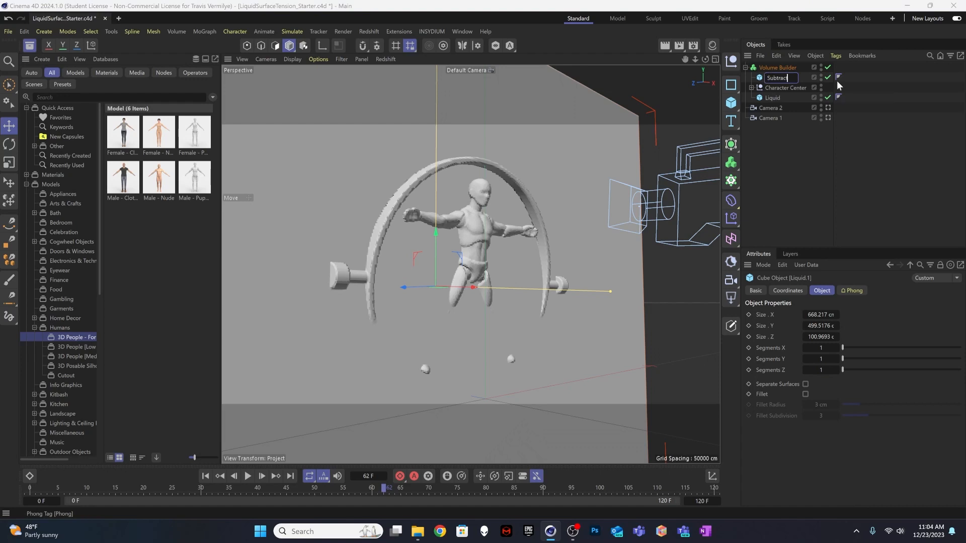
pyautogui.write('t')
pyautogui.press('Return')
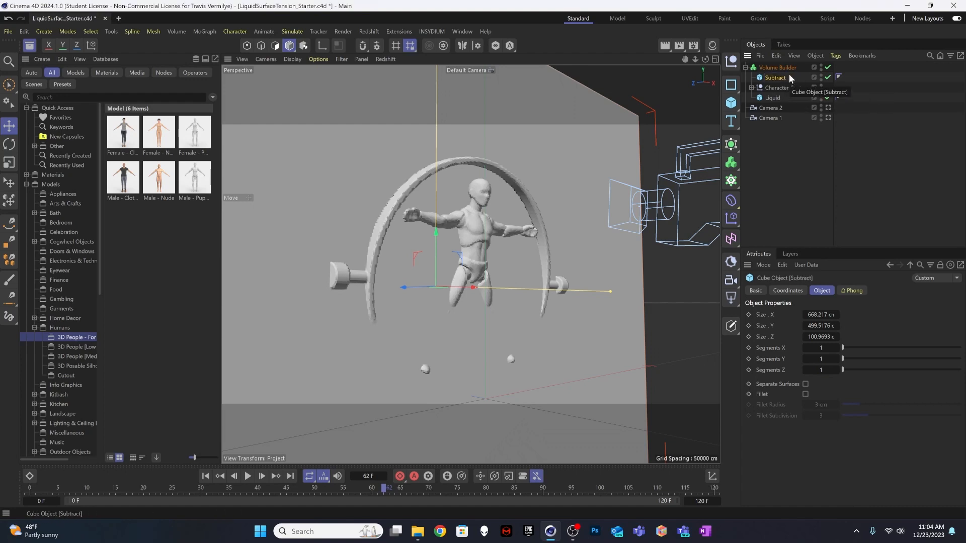
# Step: Try shifting the whole Volume Builder along its Z axis
pyautogui.click(777, 67)
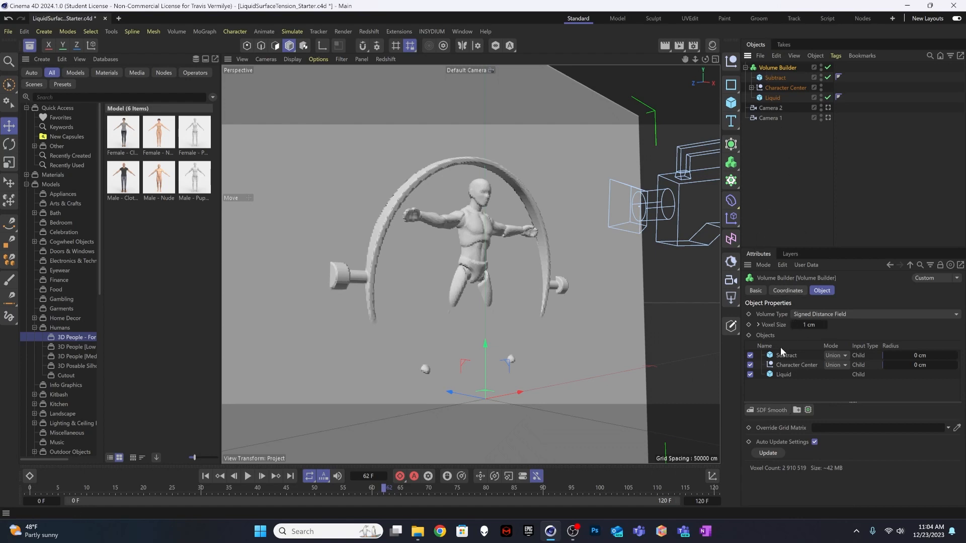
pyautogui.click(841, 355)
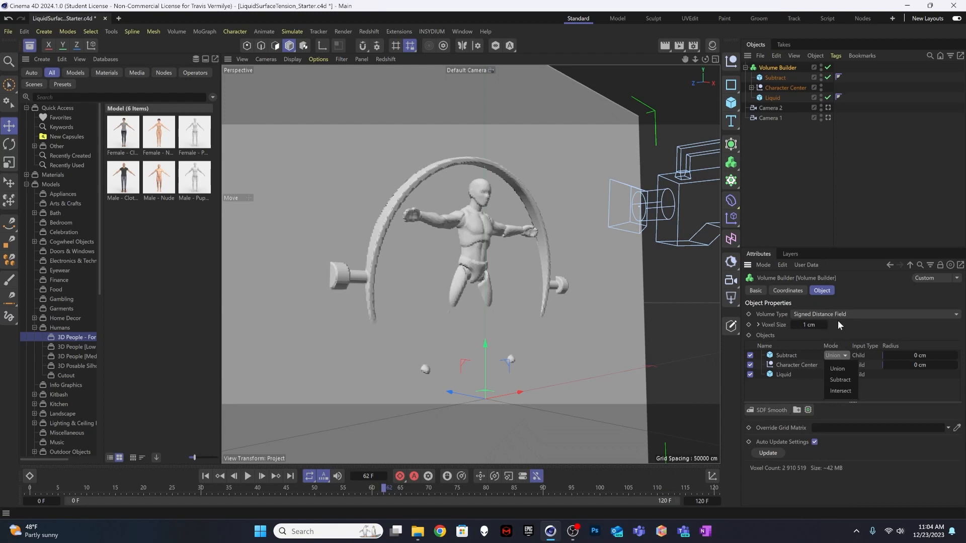
pyautogui.click(808, 391)
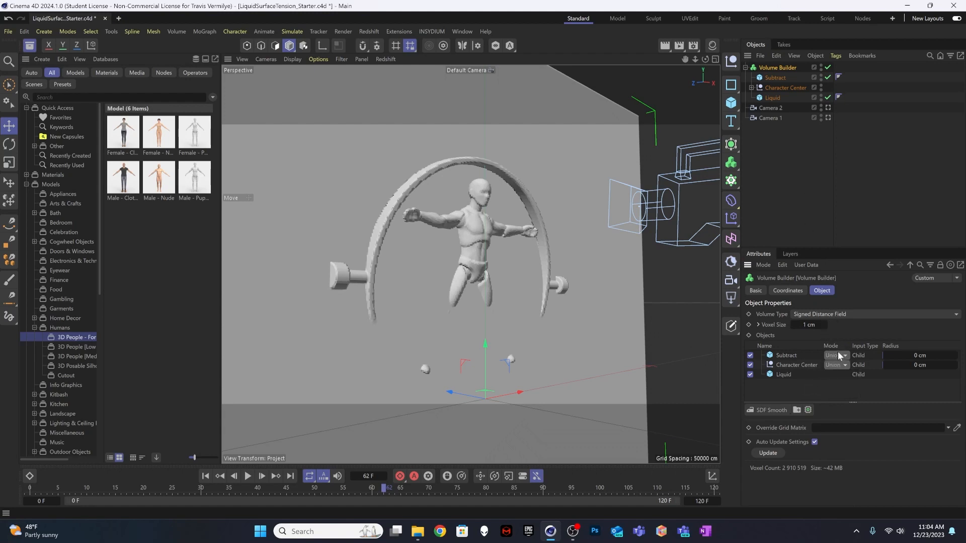
pyautogui.keyDown('alt'); pyautogui.moveTo(449, 336); pyautogui.dragTo(411, 354); pyautogui.keyUp('alt')
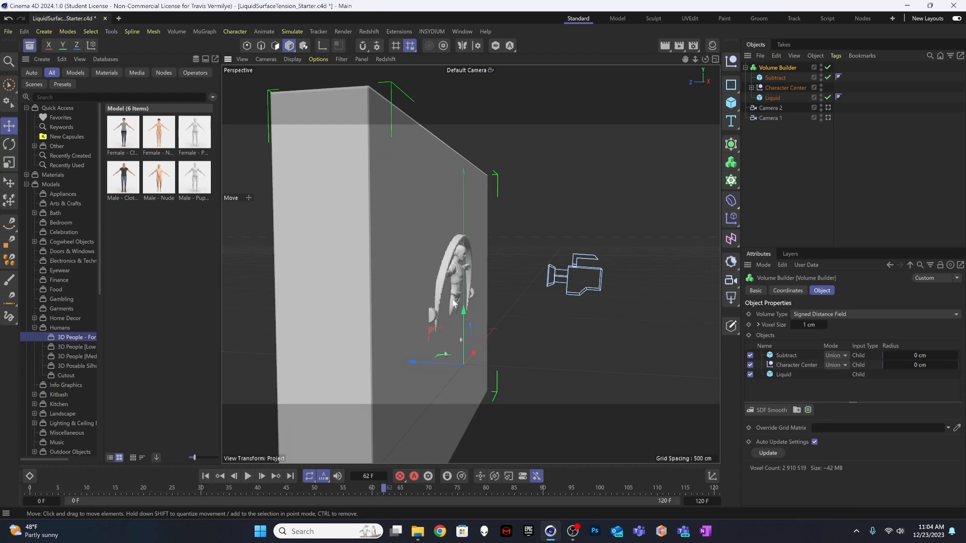
pyautogui.moveTo(429, 362); pyautogui.dragTo(455, 368)
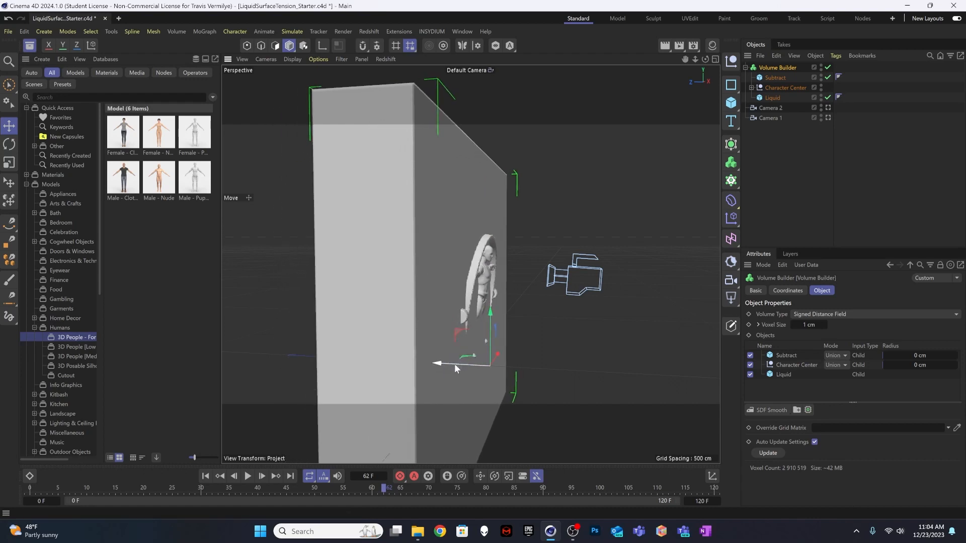
# Step: Undo the Volume Builder move and shift only the Subtract cube slightly forward along its Z axis
pyautogui.click(773, 78)
pyautogui.hotkey('ctrl', 'z')
pyautogui.moveTo(377, 301); pyautogui.dragTo(372, 265)
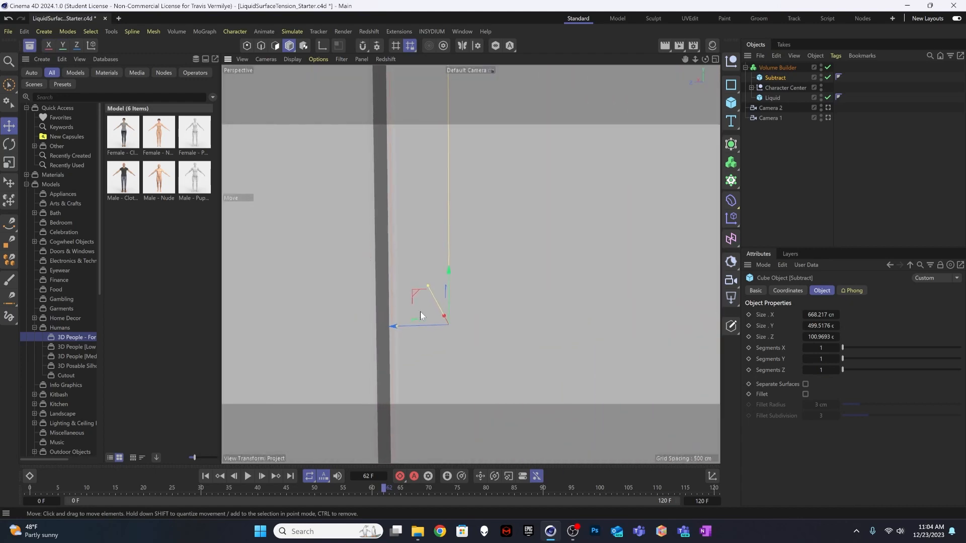
pyautogui.moveTo(413, 322); pyautogui.dragTo(412, 326)
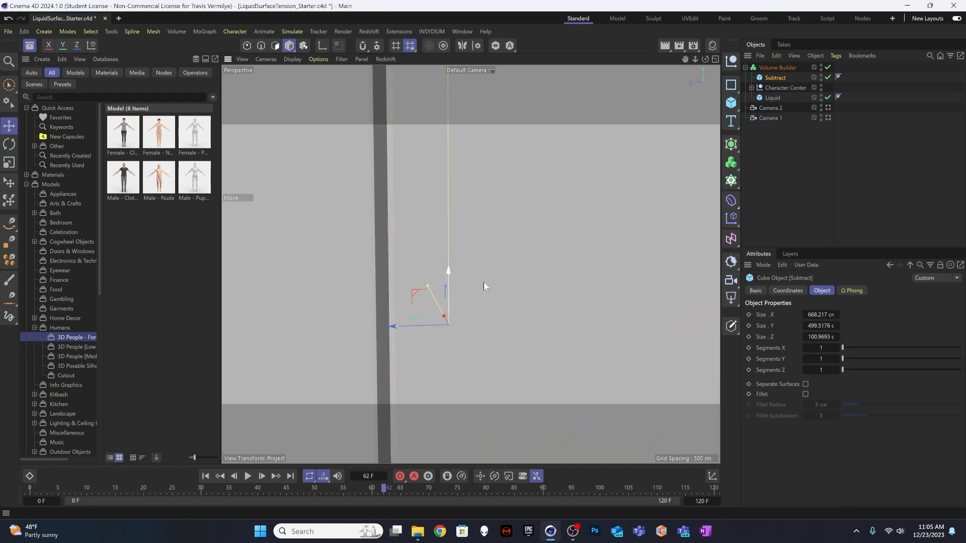
pyautogui.keyDown('alt'); pyautogui.moveTo(495, 215); pyautogui.dragTo(666, 172); pyautogui.keyUp('alt')
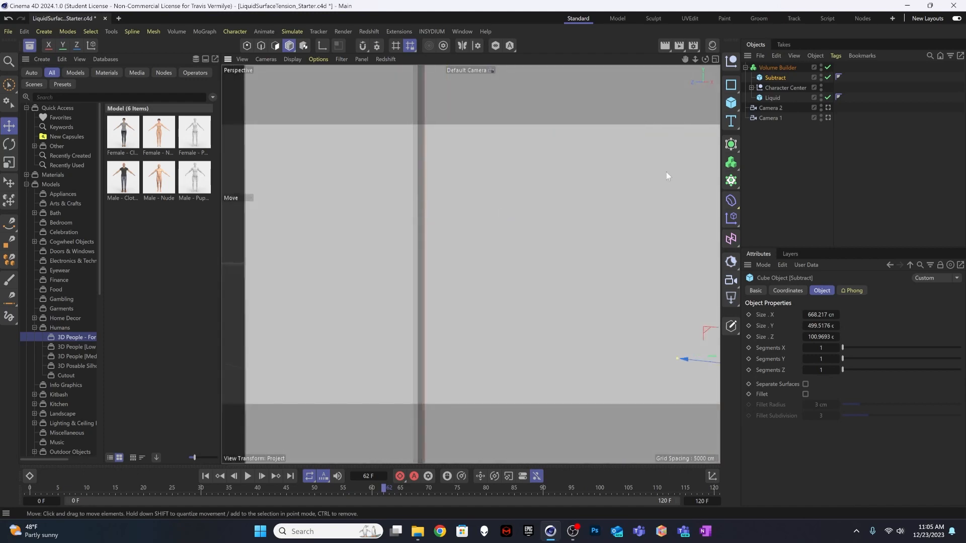
# Step: Set the Subtract cube's mode in the Volume Builder to Subtract and check the carved surface from the side
pyautogui.click(777, 67)
pyautogui.click(836, 356)
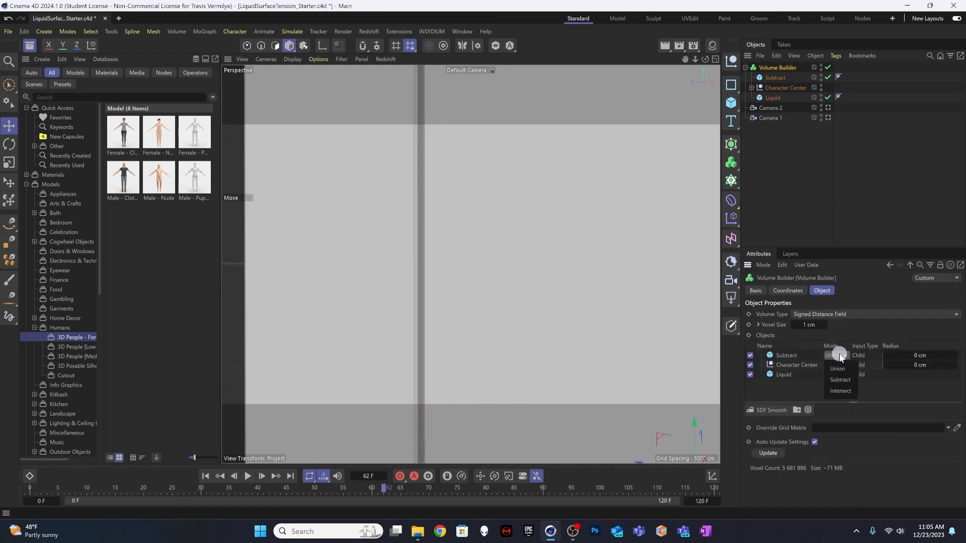
pyautogui.click(840, 380)
pyautogui.keyDown('alt'); pyautogui.moveTo(593, 312); pyautogui.dragTo(567, 301); pyautogui.keyUp('alt')
pyautogui.keyDown('alt'); pyautogui.moveTo(567, 300); pyautogui.dragTo(482, 319, button='right'); pyautogui.keyUp('alt')
pyautogui.keyDown('alt'); pyautogui.moveTo(531, 327); pyautogui.dragTo(504, 327); pyautogui.keyUp('alt')
pyautogui.keyDown('alt'); pyautogui.moveTo(504, 327); pyautogui.dragTo(529, 307, button='right'); pyautogui.keyUp('alt')
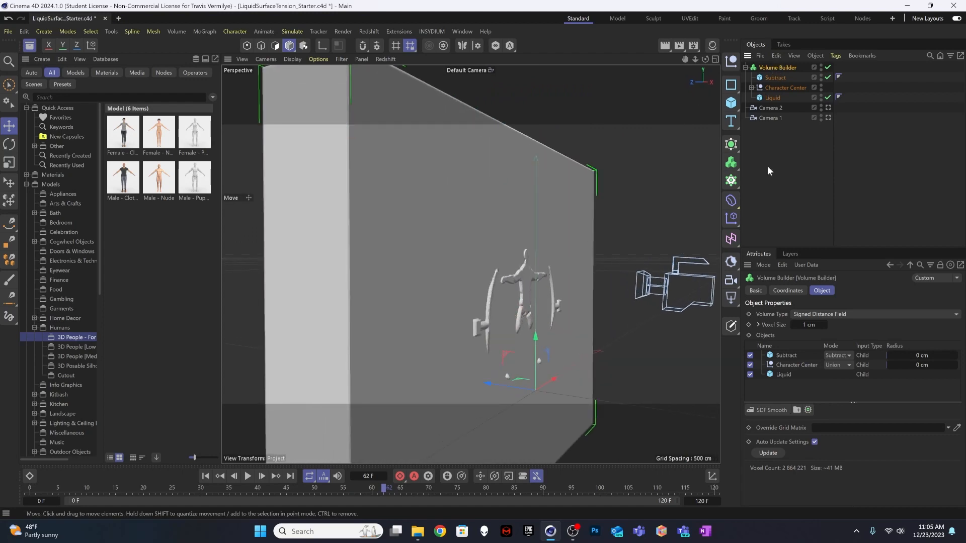
# Step: Nudge the Subtract cube slightly back along its Z axis so less of the figure protrudes, deselect it and inspect the front
pyautogui.click(775, 77)
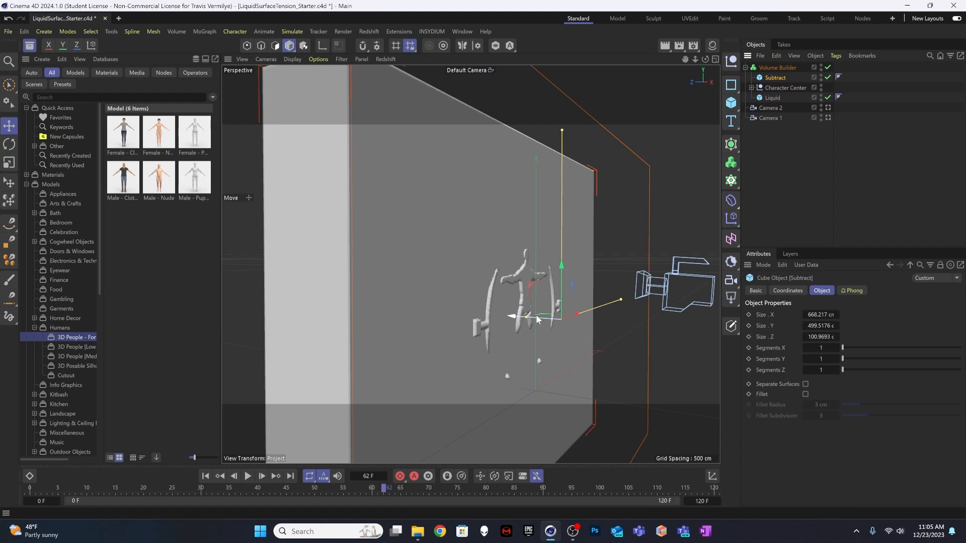
pyautogui.moveTo(536, 319); pyautogui.dragTo(536, 320)
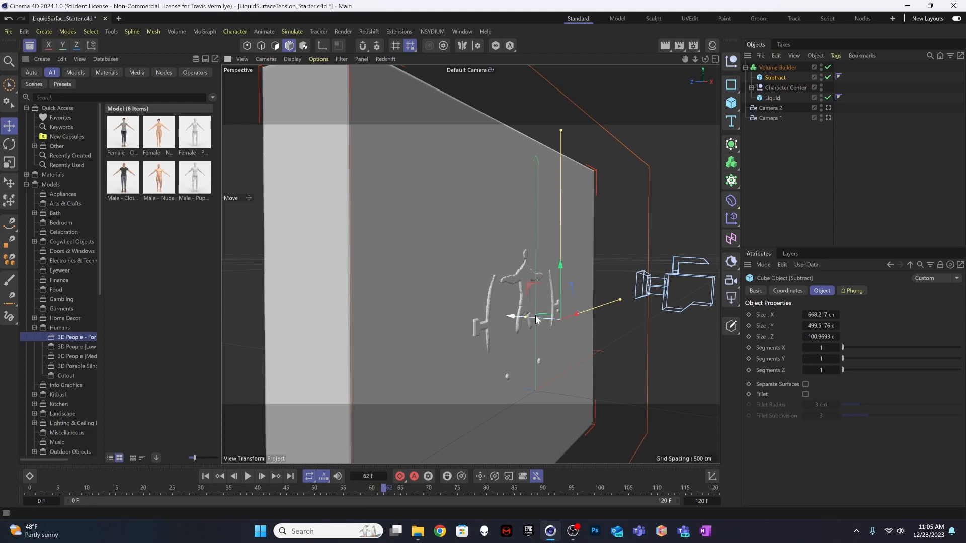
pyautogui.click(757, 152)
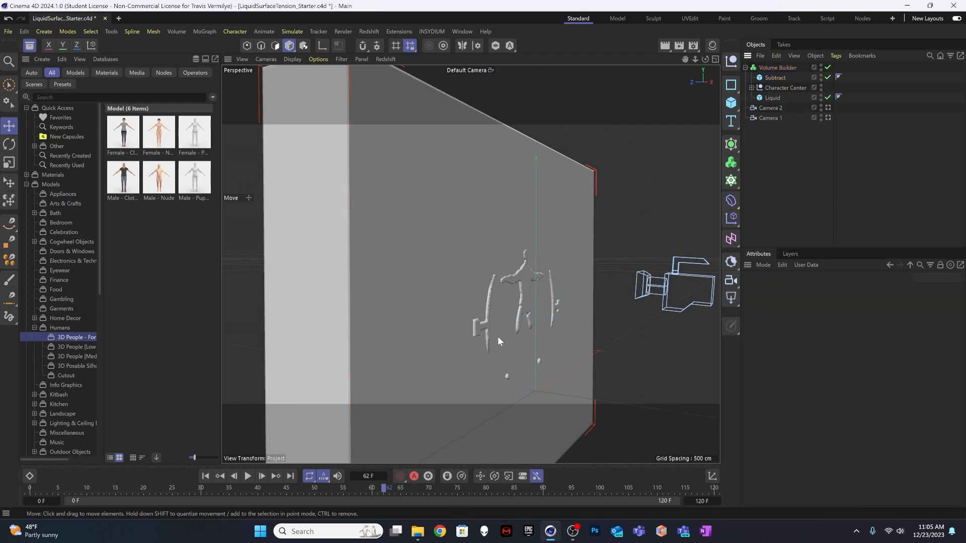
pyautogui.keyDown('alt'); pyautogui.moveTo(497, 335); pyautogui.dragTo(460, 288); pyautogui.keyUp('alt')
pyautogui.keyDown('alt'); pyautogui.moveTo(459, 289); pyautogui.dragTo(499, 269, button='right'); pyautogui.keyUp('alt')
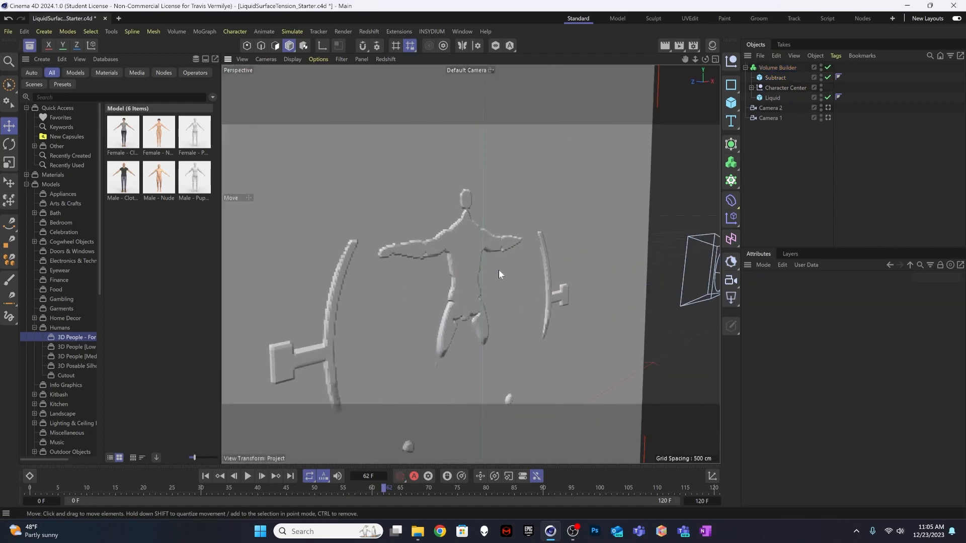
pyautogui.keyDown('alt'); pyautogui.moveTo(499, 270); pyautogui.dragTo(419, 298); pyautogui.keyUp('alt')
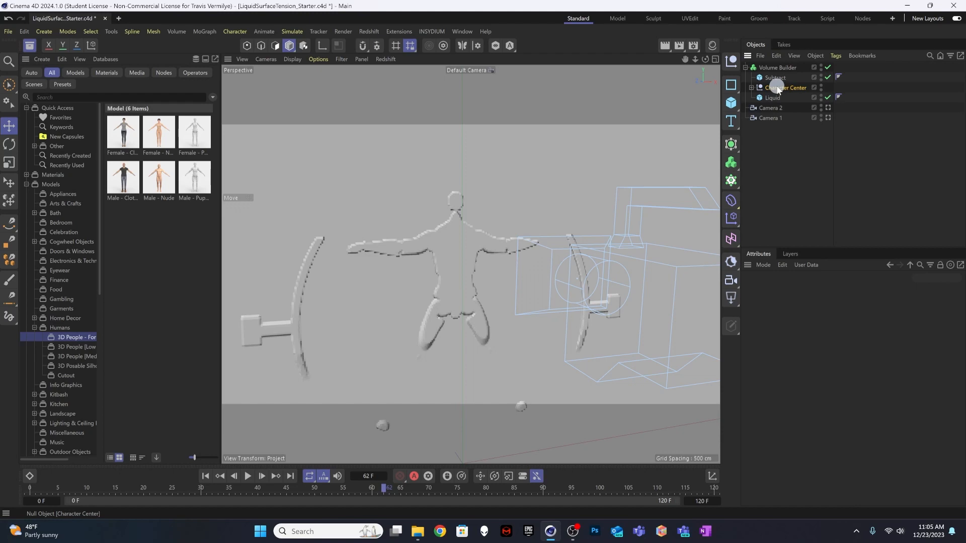
# Step: Copy Character Center out of the Volume Builder to the top level and play the animation, including from frame 19
pyautogui.moveTo(776, 87); pyautogui.dragTo(784, 173)
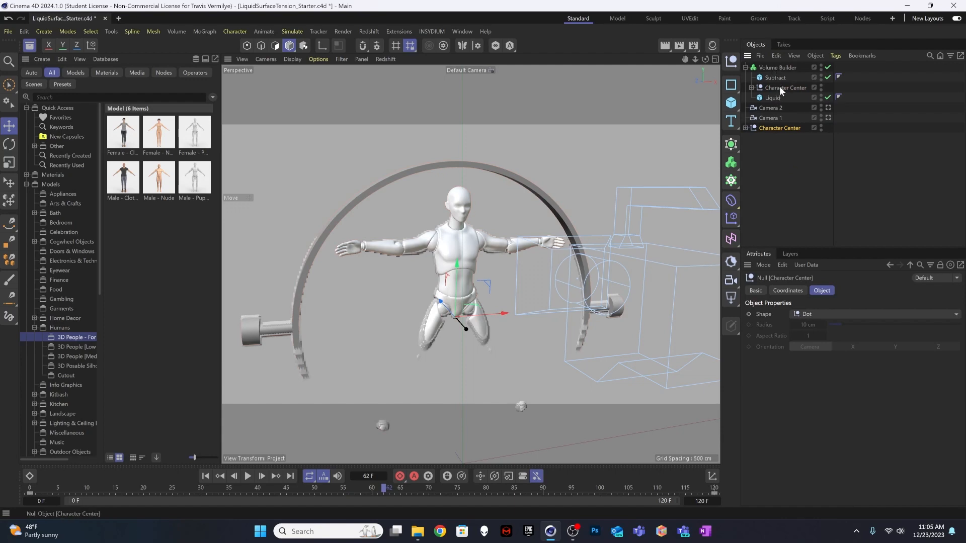
pyautogui.click(773, 129)
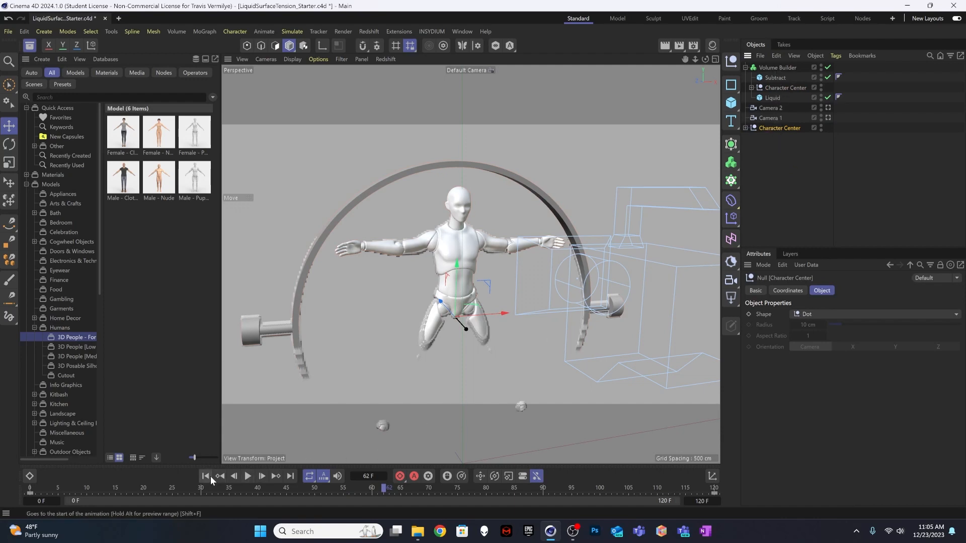
pyautogui.click(248, 476)
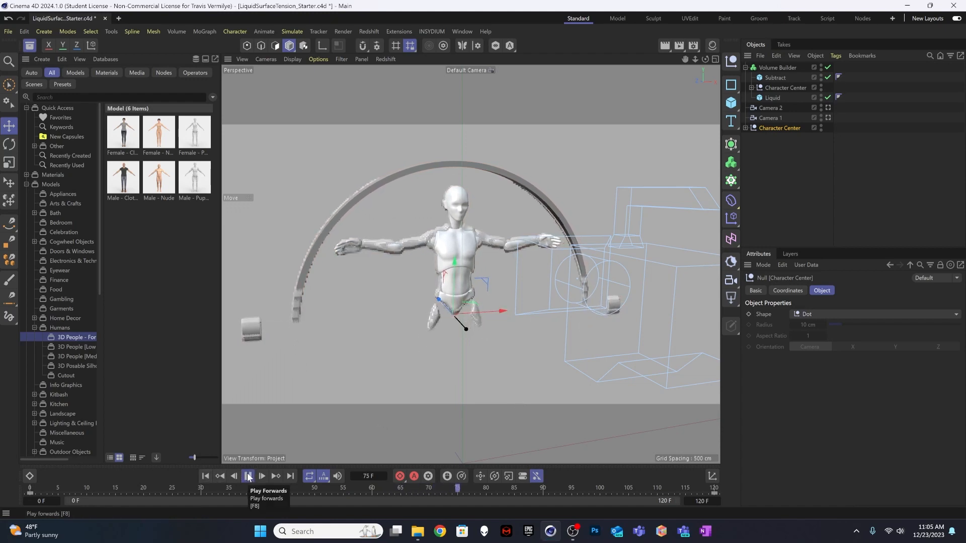
pyautogui.click(248, 476)
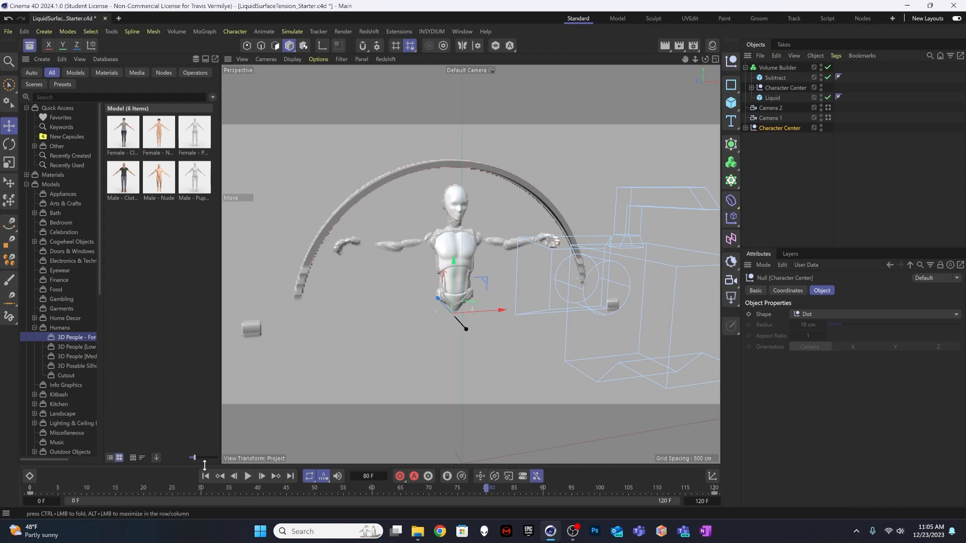
pyautogui.click(139, 488)
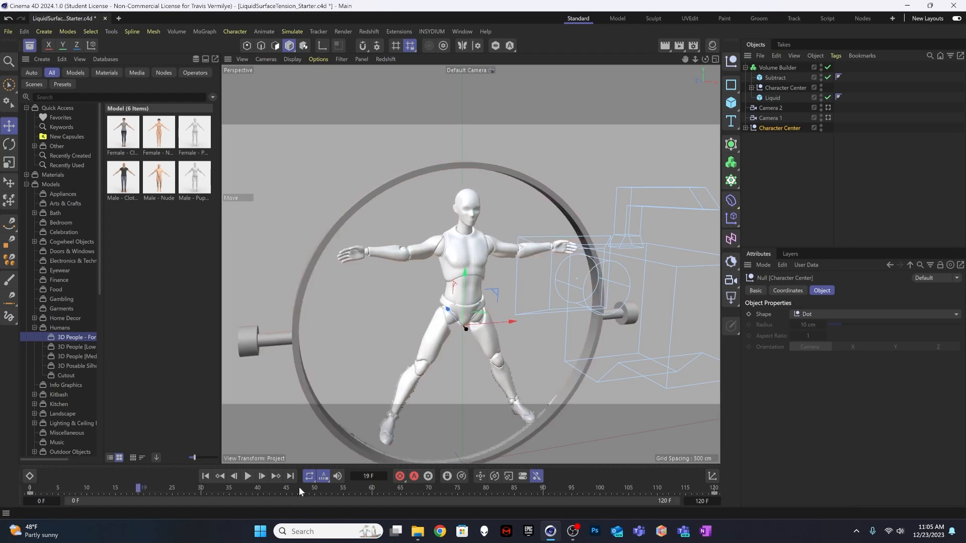
pyautogui.click(252, 478)
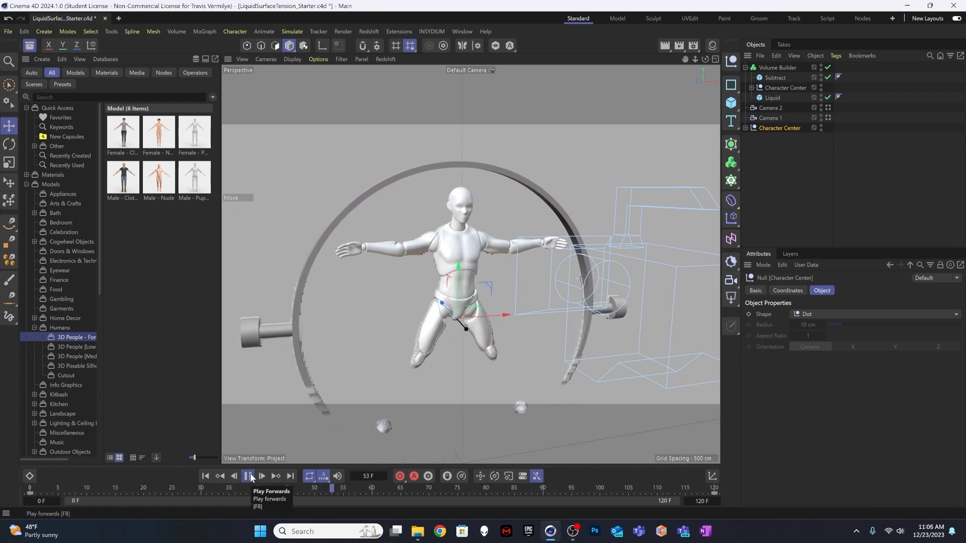
pyautogui.click(248, 476)
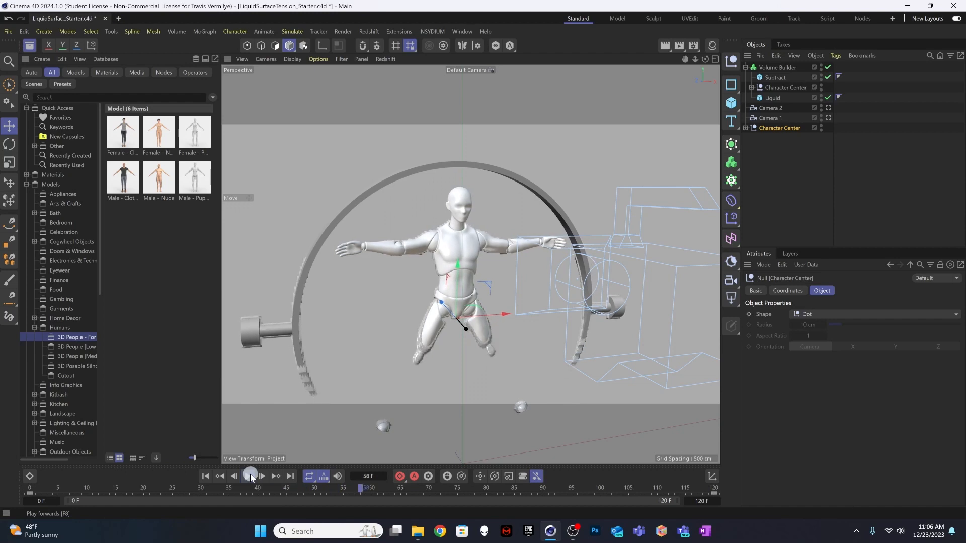
# Step: Add a Volume Mesher, nest the Volume Builder inside it and deselect everything
pyautogui.click(787, 179)
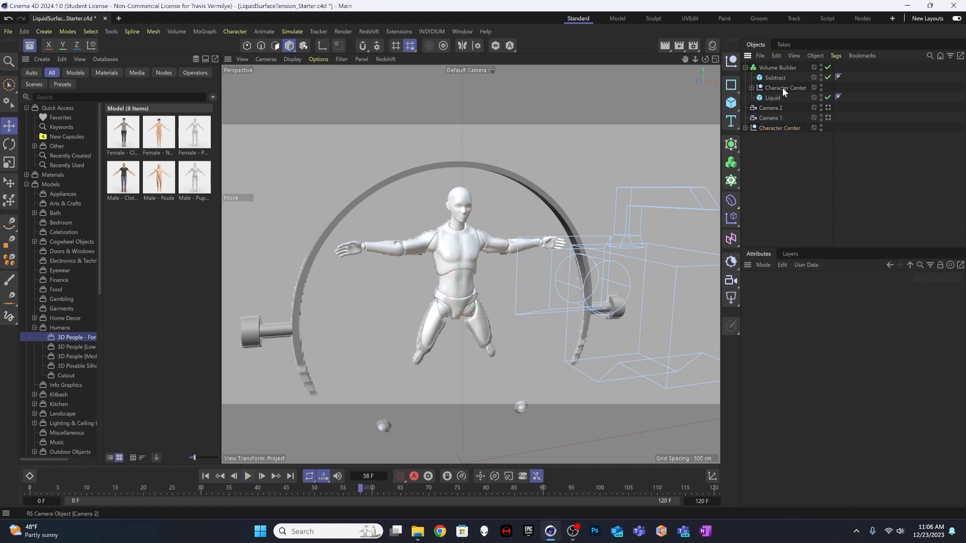
pyautogui.click(783, 66)
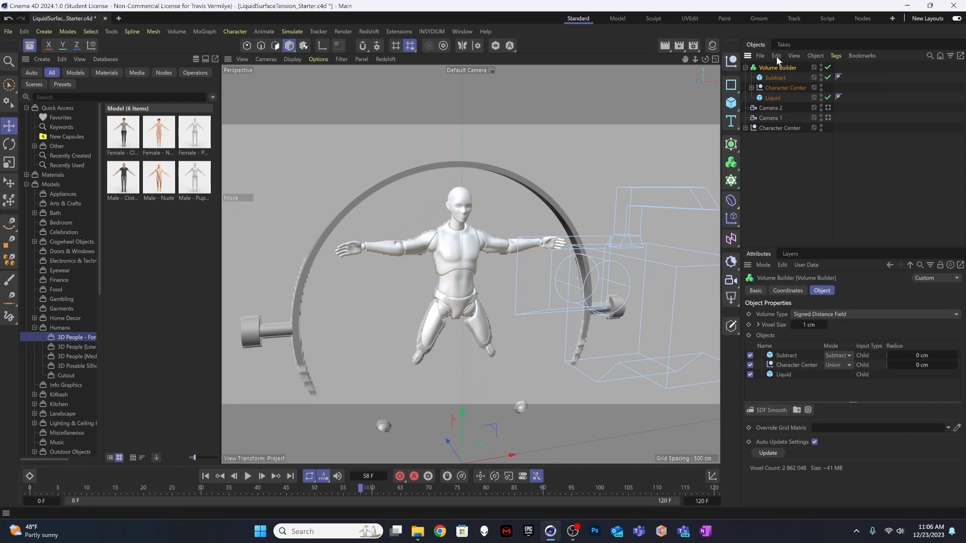
pyautogui.click(205, 32)
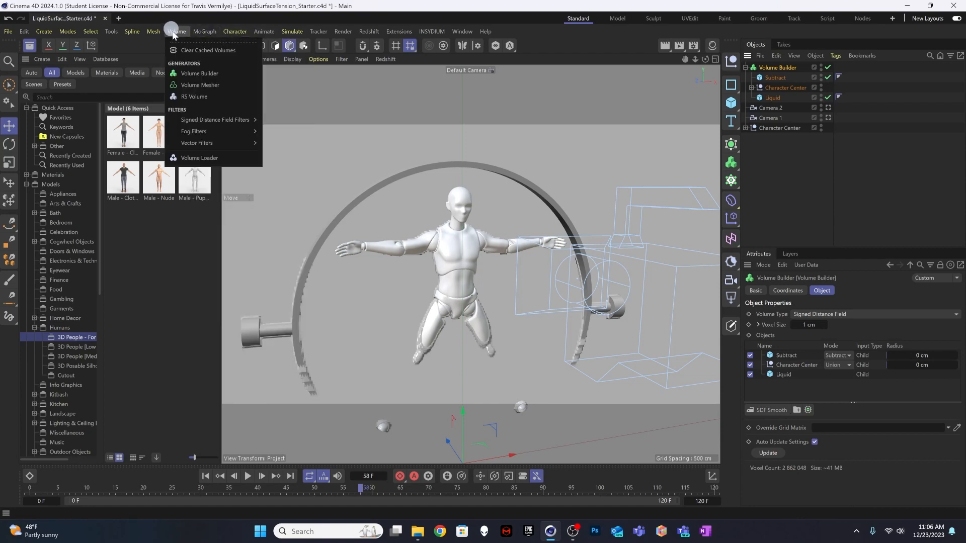
pyautogui.click(198, 90)
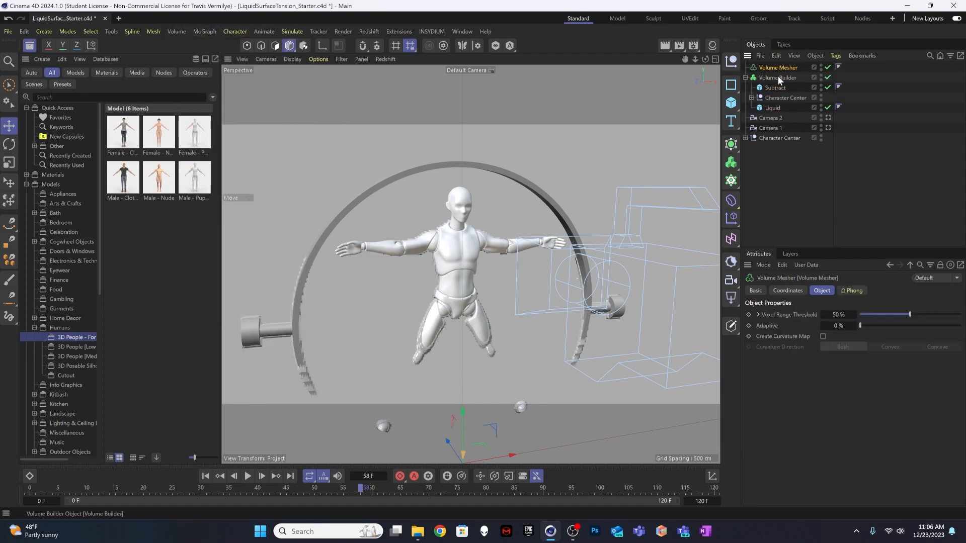
pyautogui.moveTo(773, 79); pyautogui.dragTo(778, 67)
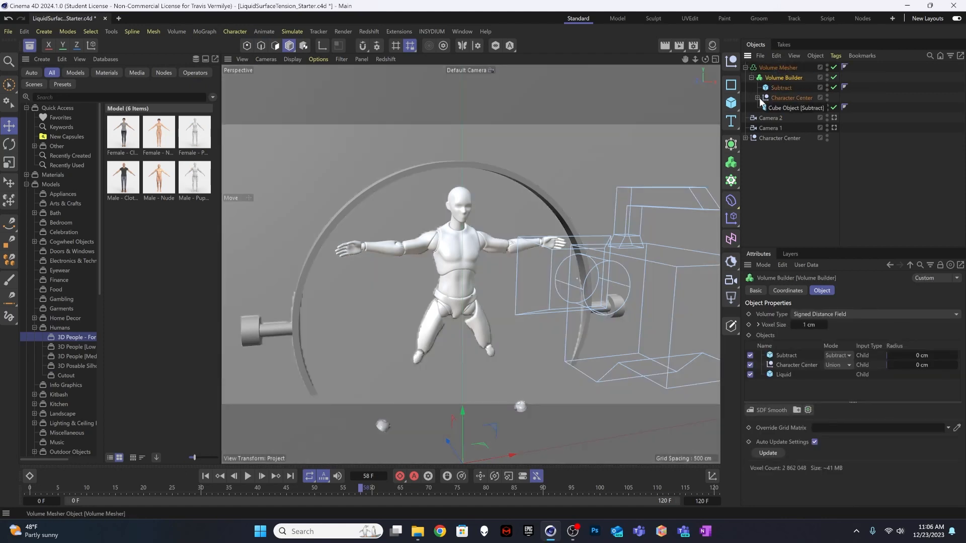
pyautogui.click(778, 68)
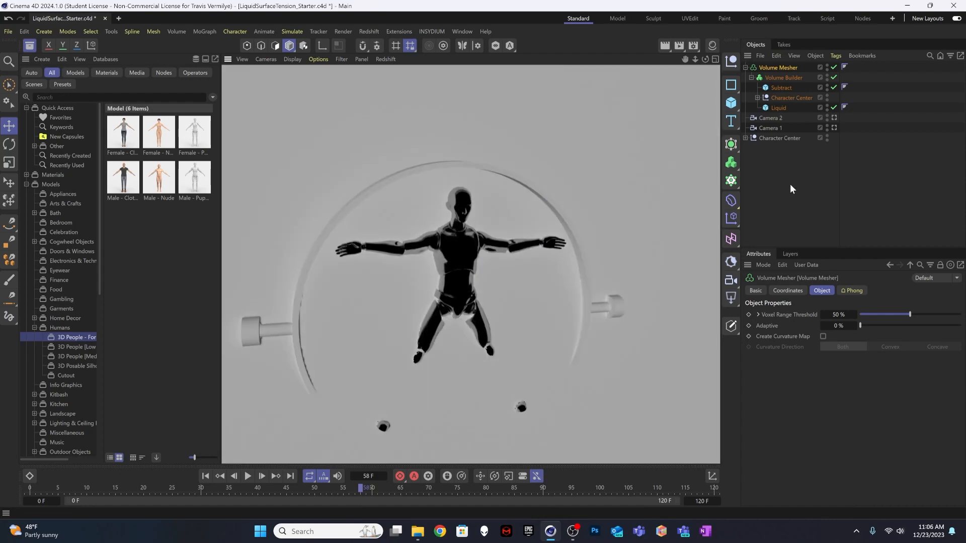
pyautogui.click(786, 188)
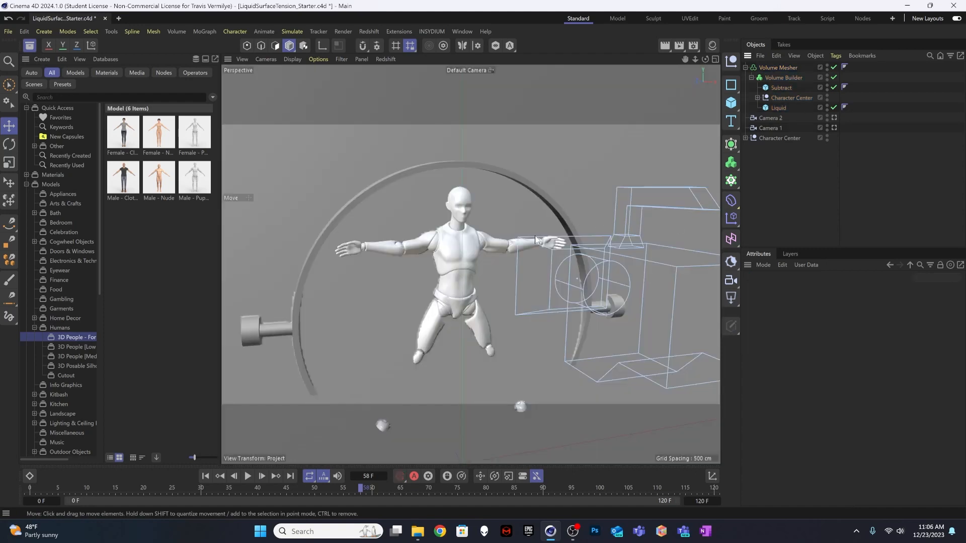
# Step: Set the Volume Builder's voxel size to 0.6 cm and inspect the mesh around the figure's legs up close
pyautogui.click(778, 78)
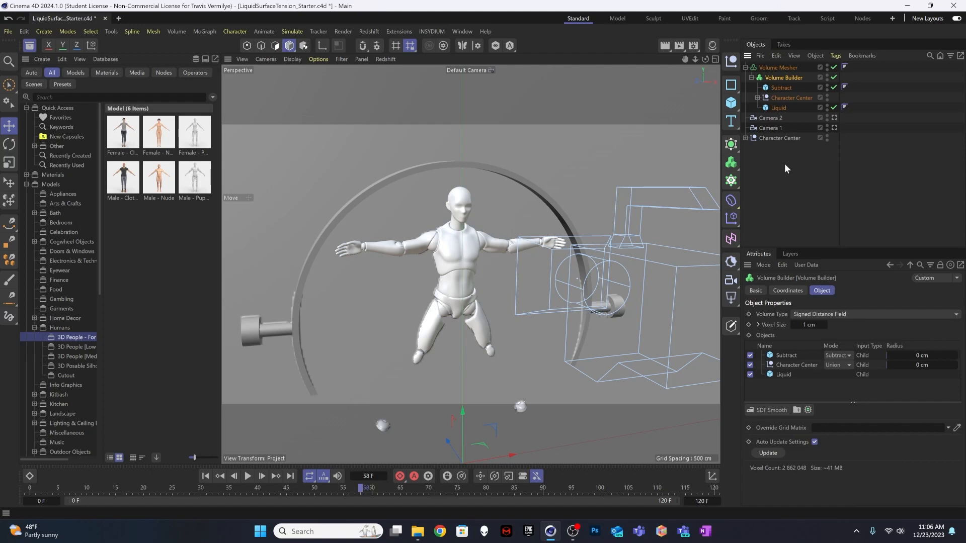
pyautogui.click(808, 324)
pyautogui.press('BackSpace')
pyautogui.write('.6')
pyautogui.press('Return')
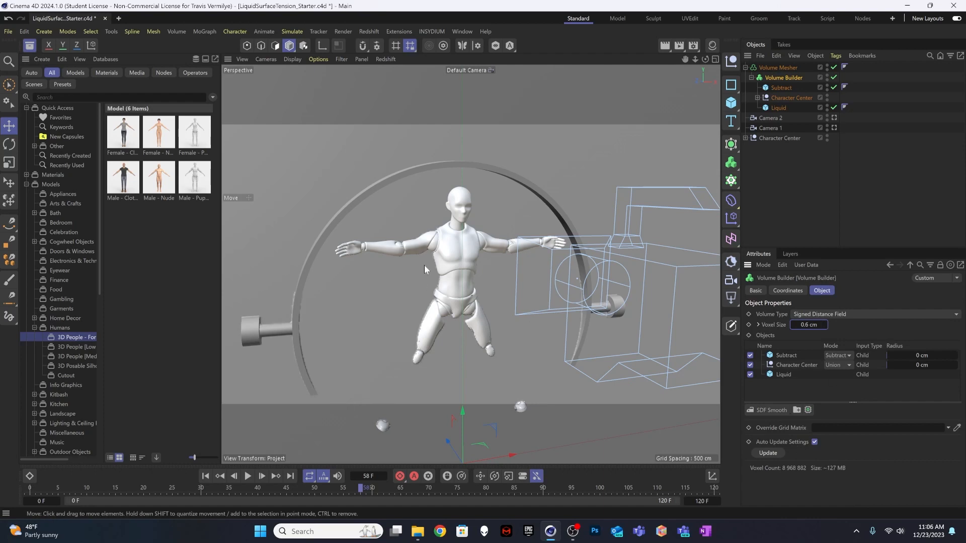
pyautogui.scroll(6, 443, 317)
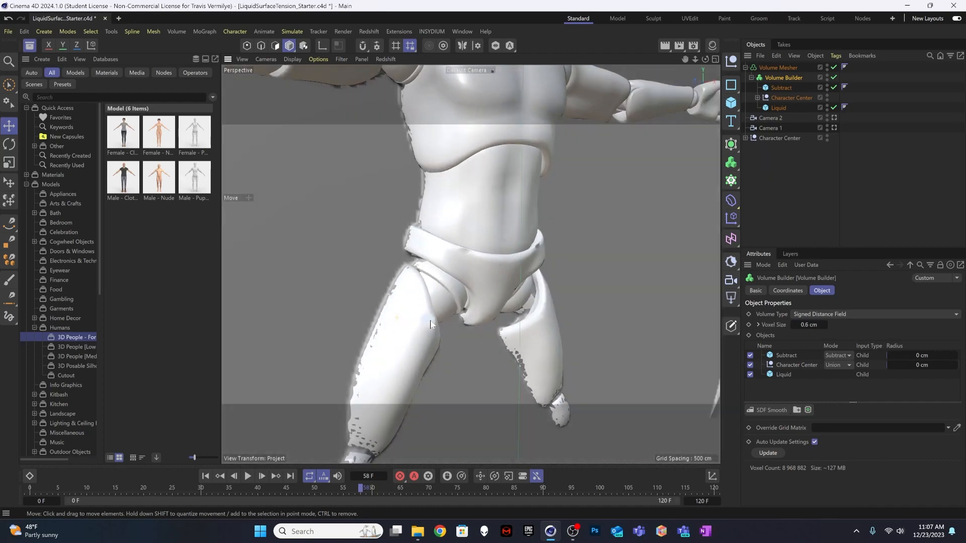
pyautogui.moveTo(430, 321)
pyautogui.keyDown('alt'); pyautogui.mouseDown()
pyautogui.moveTo(448, 328)
pyautogui.moveTo(370, 323)
pyautogui.moveTo(425, 321)
pyautogui.mouseUp(); pyautogui.keyUp('alt')
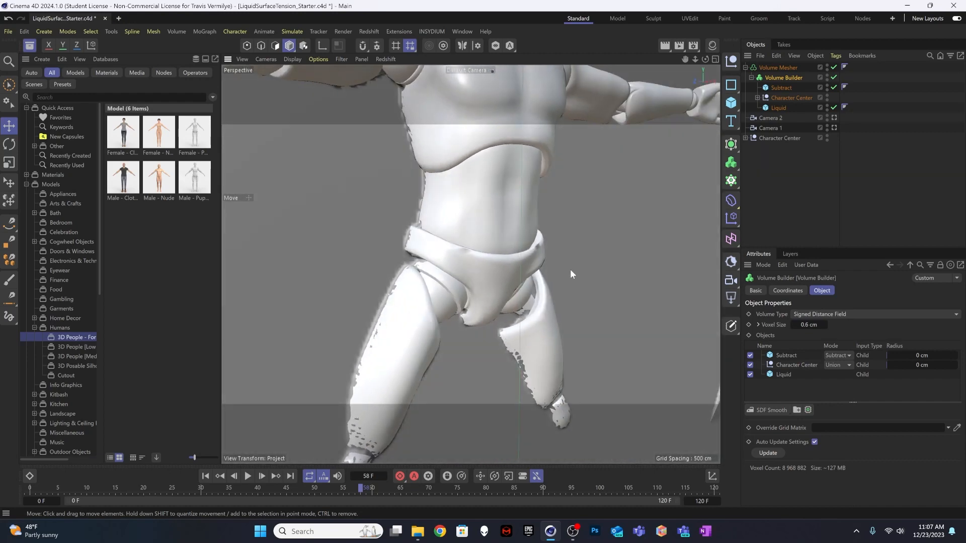
# Step: Add an SDF Dilate and Erode filter layer at the top of the Volume Builder's object list
pyautogui.click(778, 67)
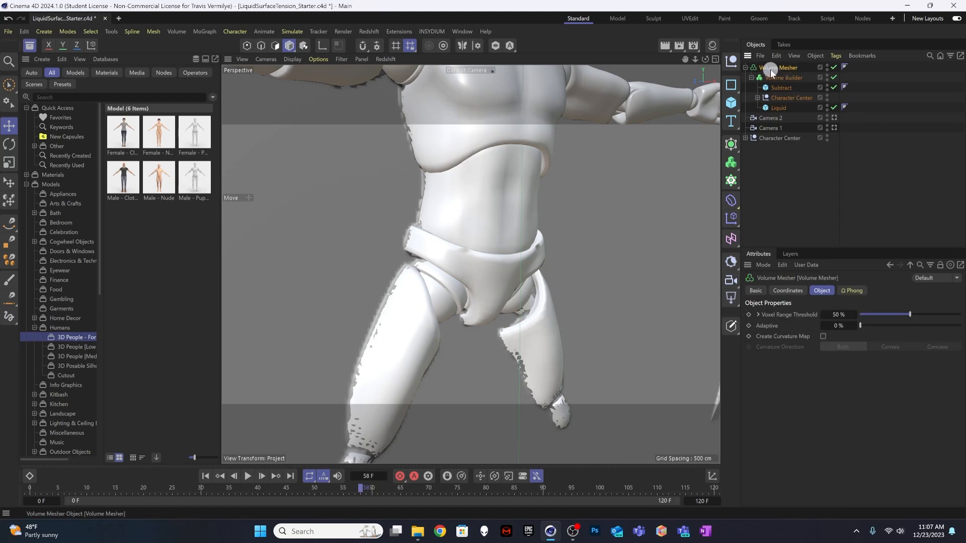
pyautogui.click(782, 78)
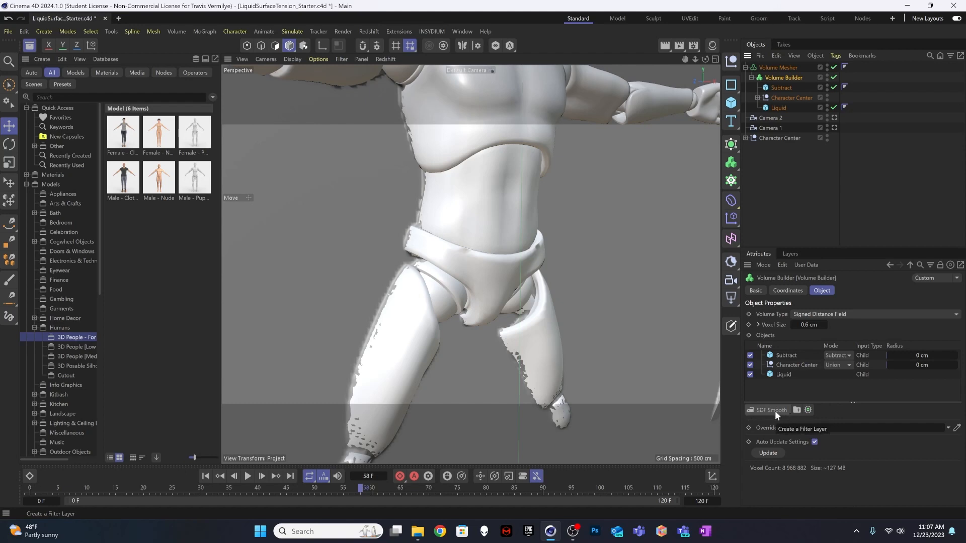
pyautogui.moveTo(775, 410); pyautogui.dragTo(790, 431)
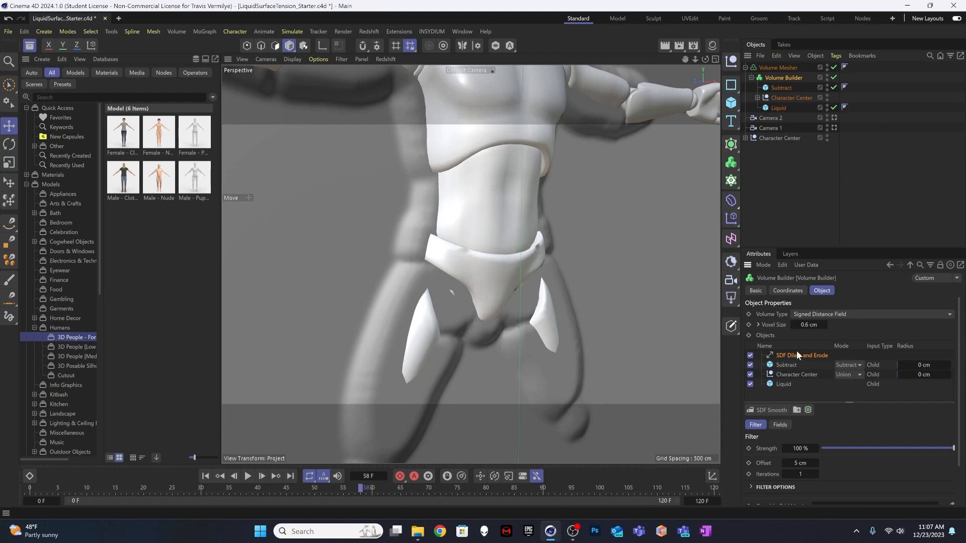
# Step: Set the SDF Dilate and Erode layer's offset to 0.5 cm, trying 1 cm first, and its strength to 50%
pyautogui.click(798, 462)
pyautogui.write('1')
pyautogui.press('Return')
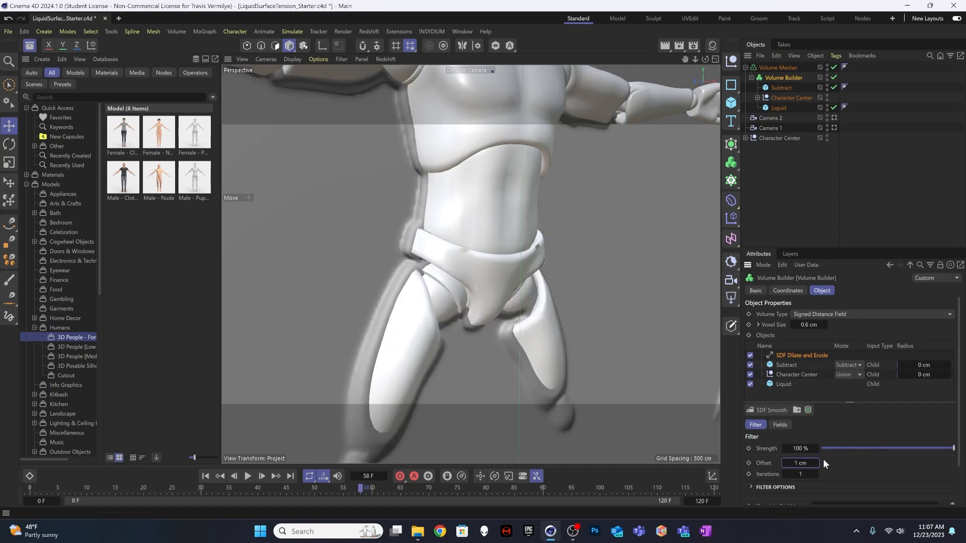
pyautogui.moveTo(805, 463); pyautogui.dragTo(801, 462)
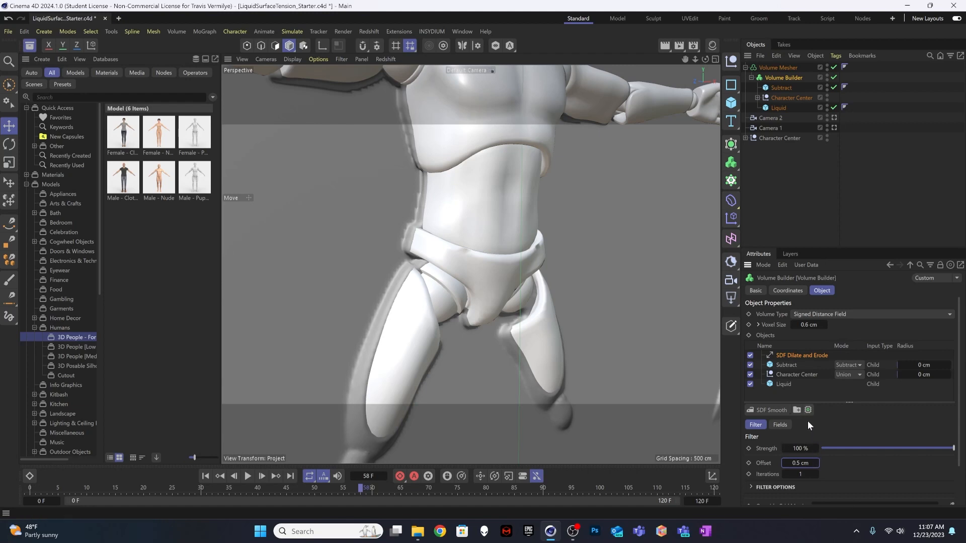
pyautogui.click(803, 448)
pyautogui.write('50')
pyautogui.press('Return')
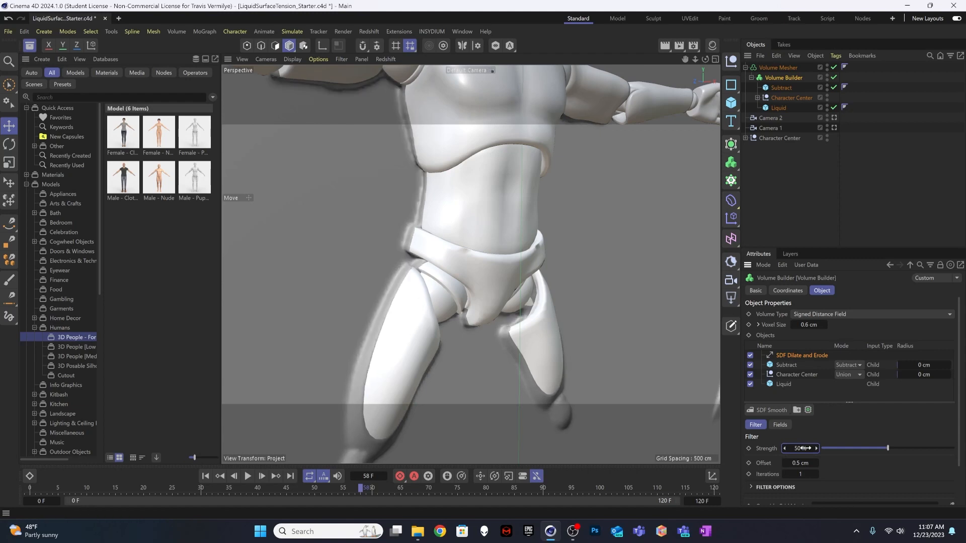
# Step: Add an SDF Smooth layer above the SDF Dilate and Erode layer and set its strength to 50%
pyautogui.click(769, 410)
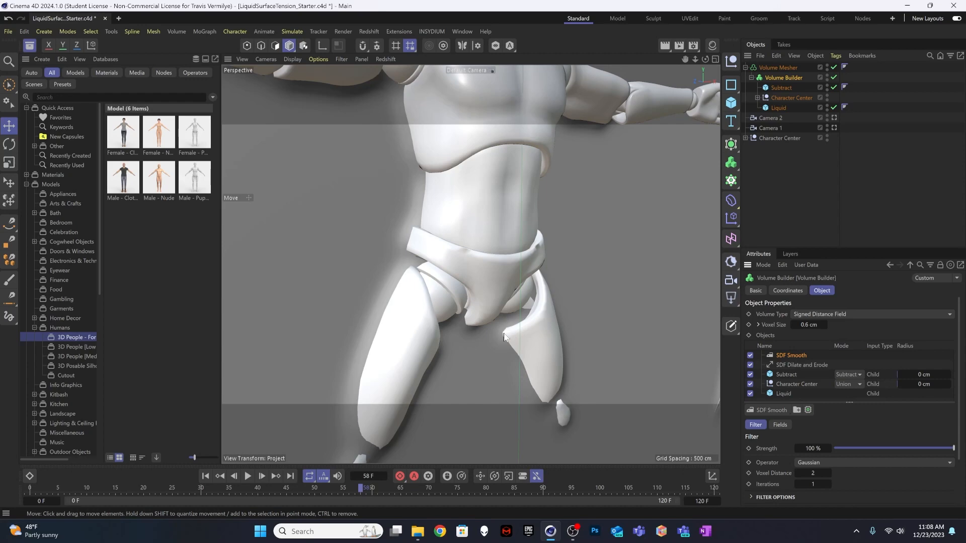
pyautogui.keyDown('alt'); pyautogui.moveTo(506, 335); pyautogui.dragTo(447, 234); pyautogui.keyUp('alt')
pyautogui.keyDown('alt'); pyautogui.moveTo(449, 232); pyautogui.dragTo(485, 229, button='right'); pyautogui.keyUp('alt')
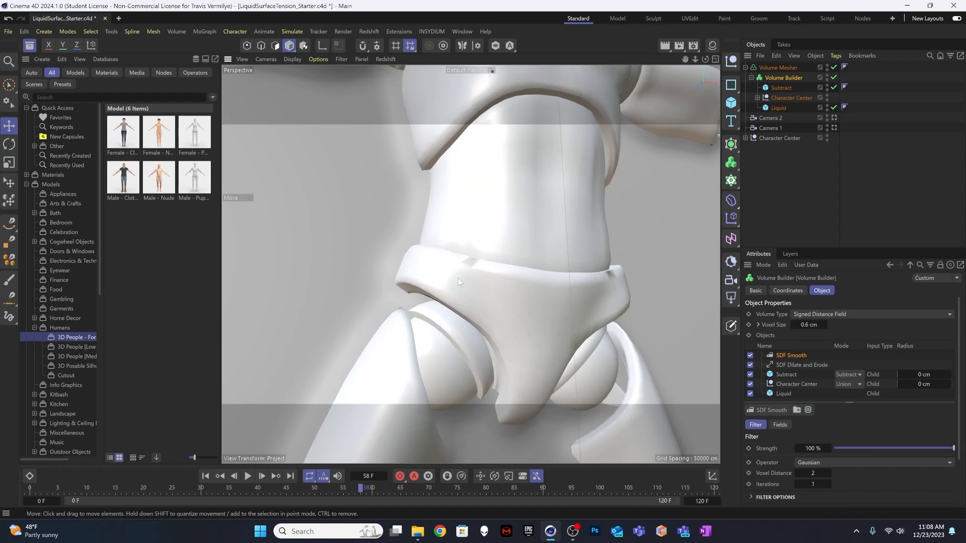
pyautogui.click(810, 449)
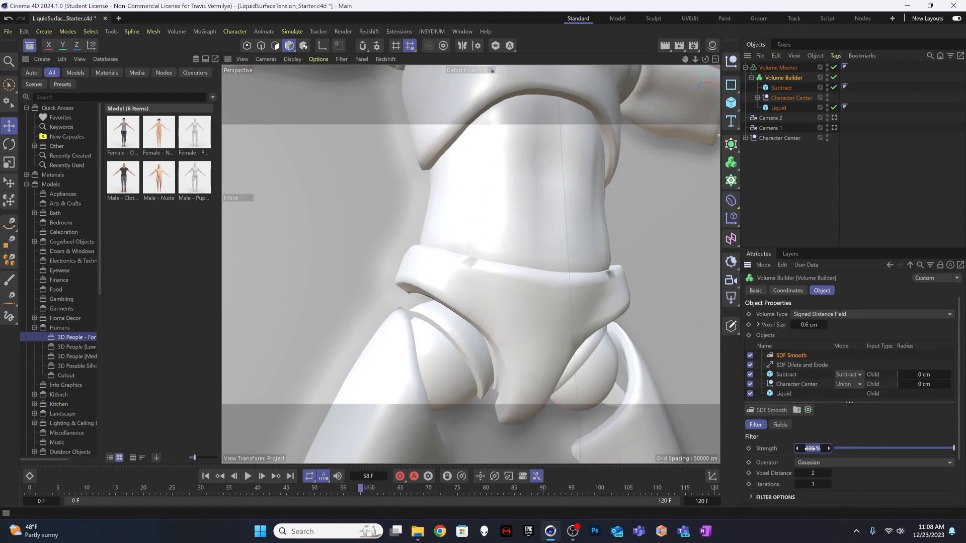
pyautogui.write('50')
pyautogui.press('Return')
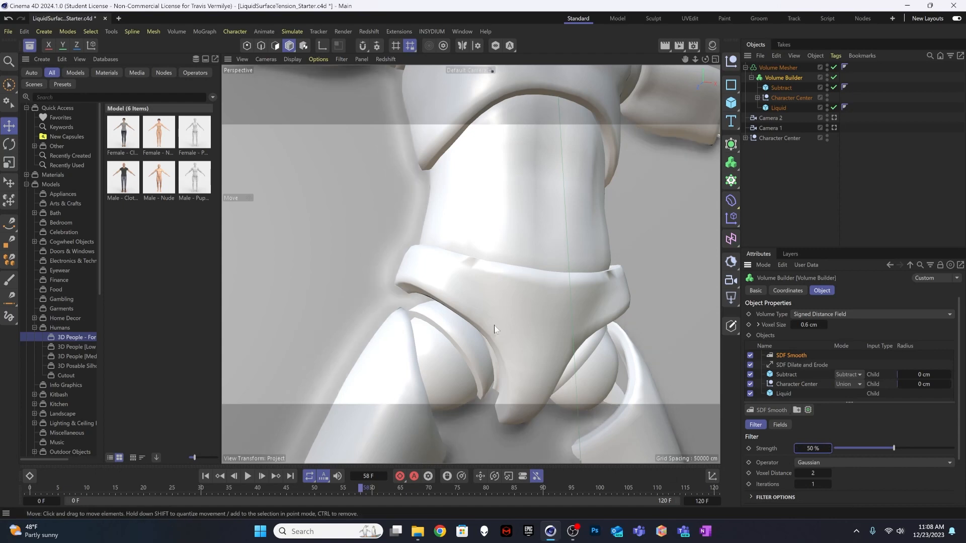
# Step: Examine the smoothed liquid edge around the figure at frames 77 and 70, from the legs up to the chest
pyautogui.scroll(-10, 484, 328)
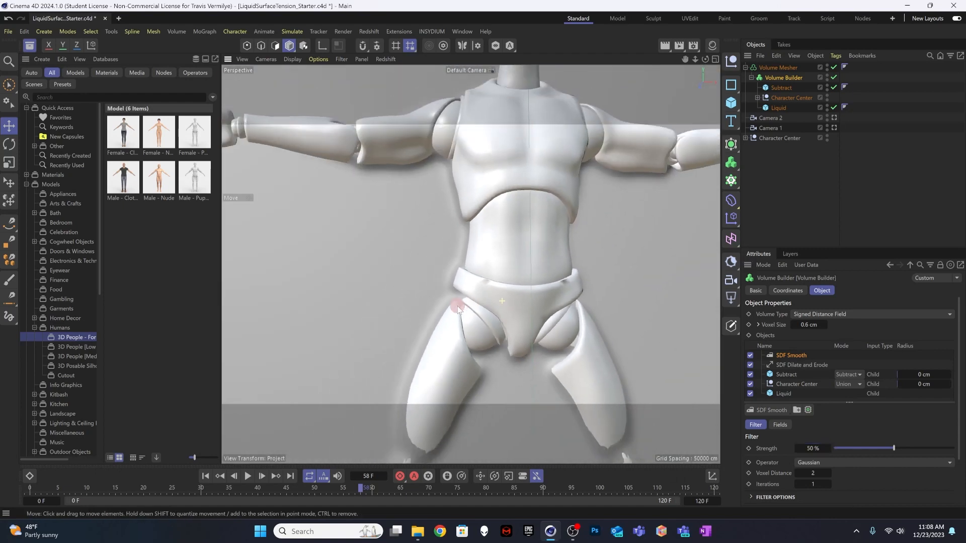
pyautogui.scroll(3, 493, 306)
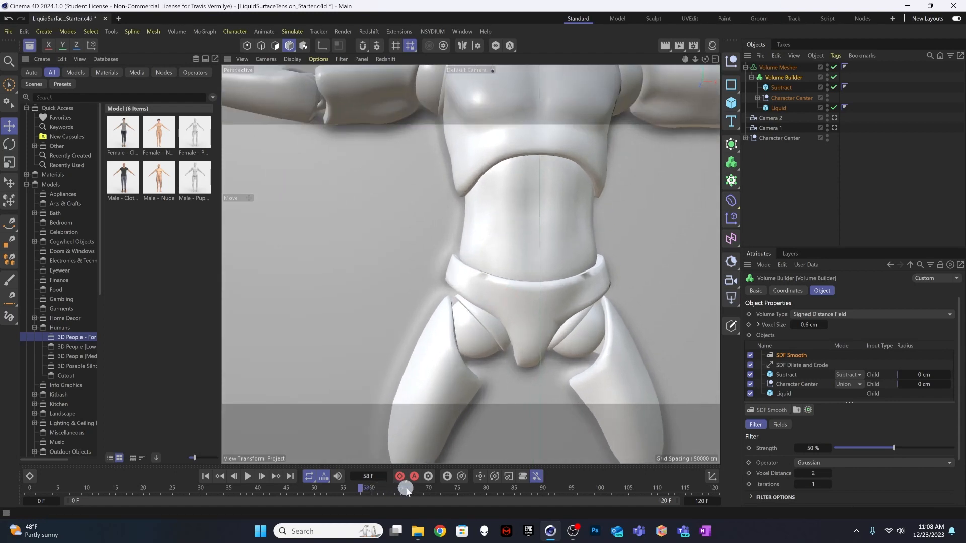
pyautogui.moveTo(451, 487); pyautogui.dragTo(488, 489)
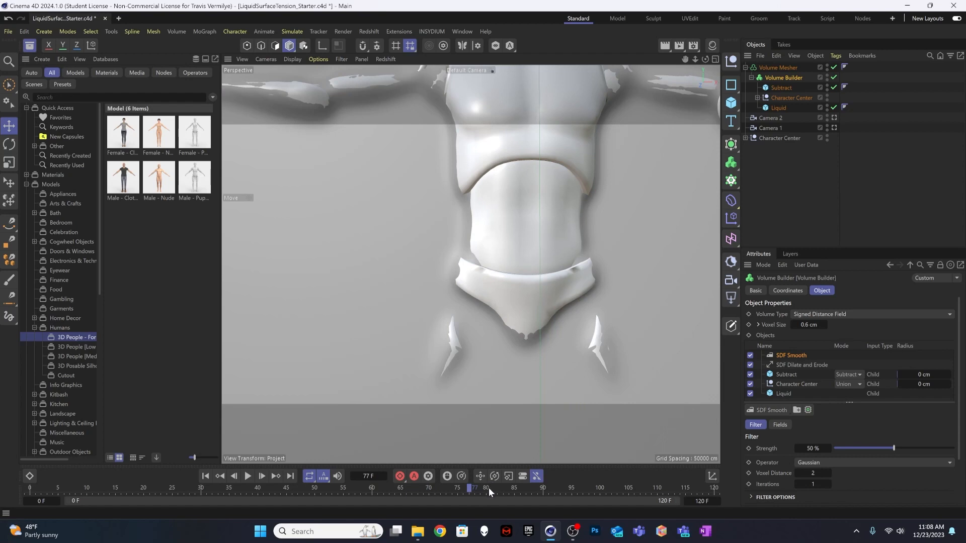
pyautogui.click(428, 486)
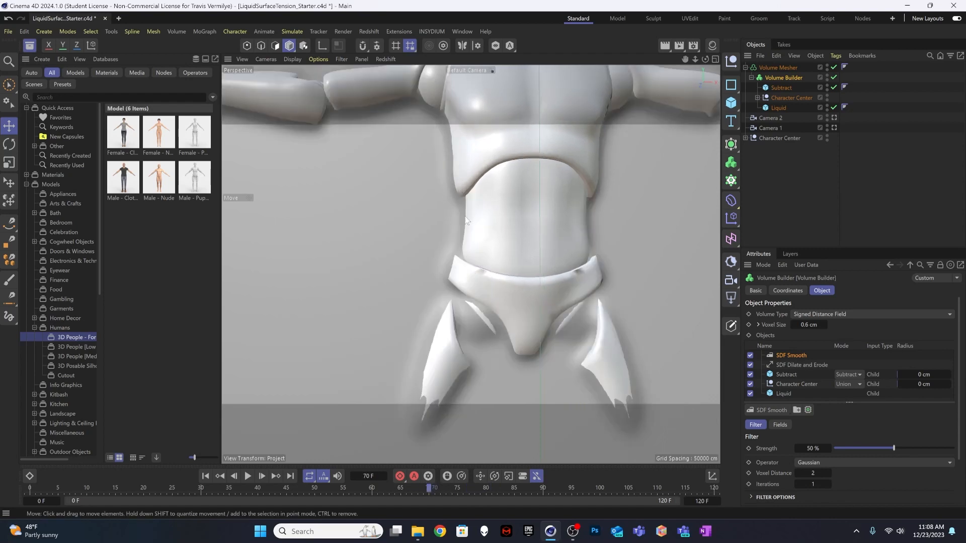
pyautogui.keyDown('alt'); pyautogui.moveTo(467, 157); pyautogui.dragTo(448, 304, button='middle'); pyautogui.keyUp('alt')
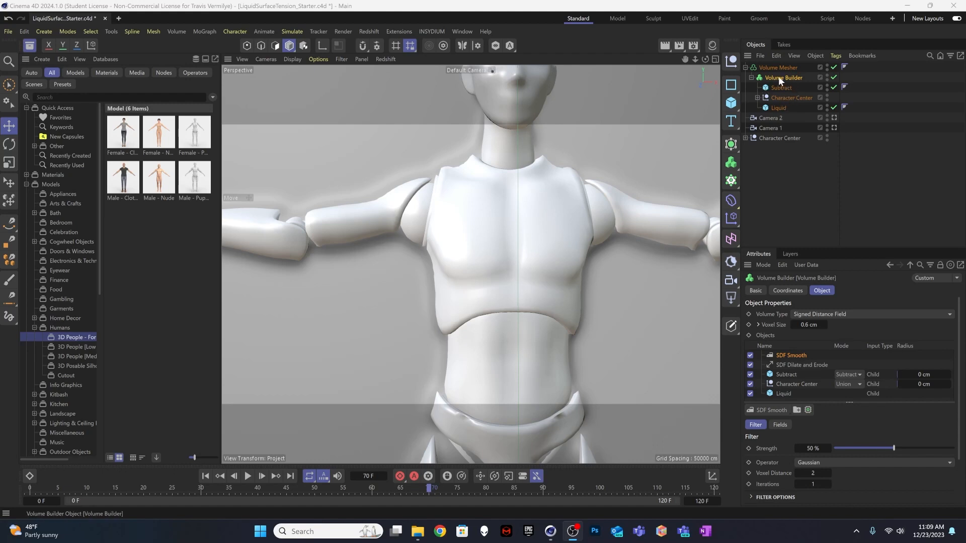
# Step: Copy the Volume Builder's Character Center directly under the Volume Mesher and turn off the top-level Character Center's viewport and renderer visibility
pyautogui.click(780, 97)
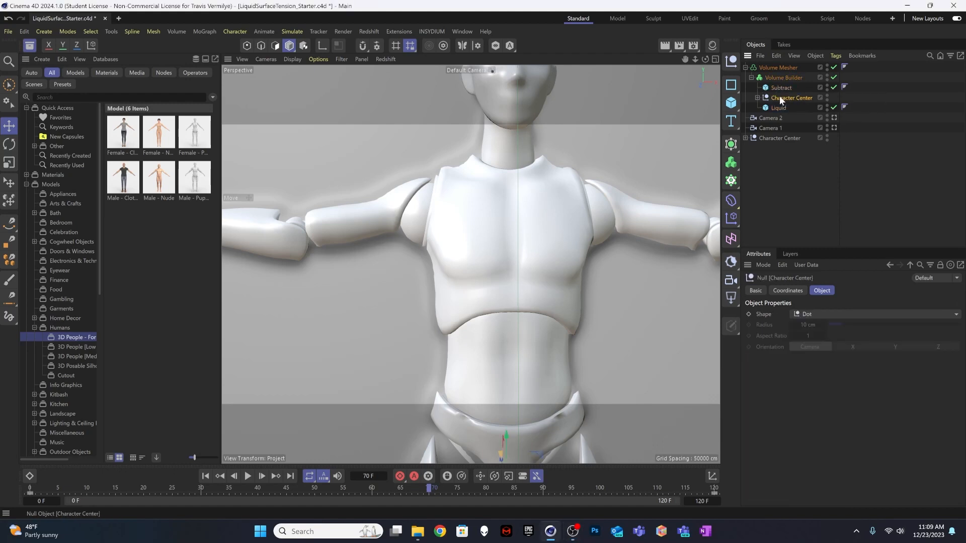
pyautogui.moveTo(779, 96); pyautogui.dragTo(777, 75)
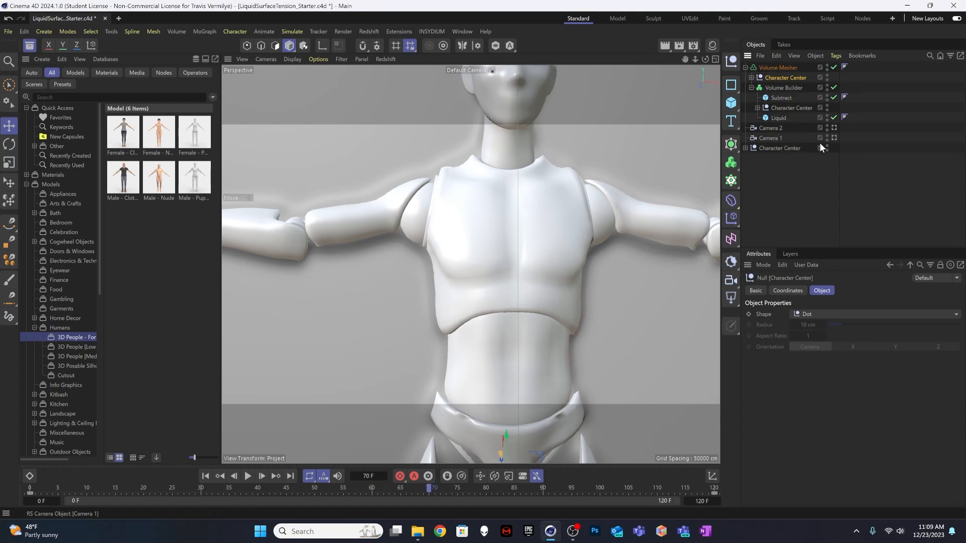
pyautogui.click(780, 149)
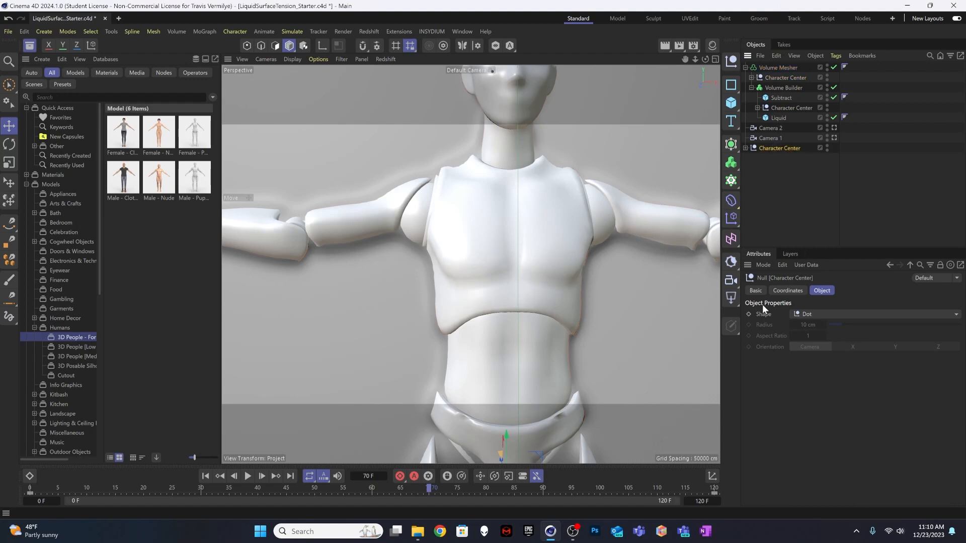
pyautogui.click(756, 290)
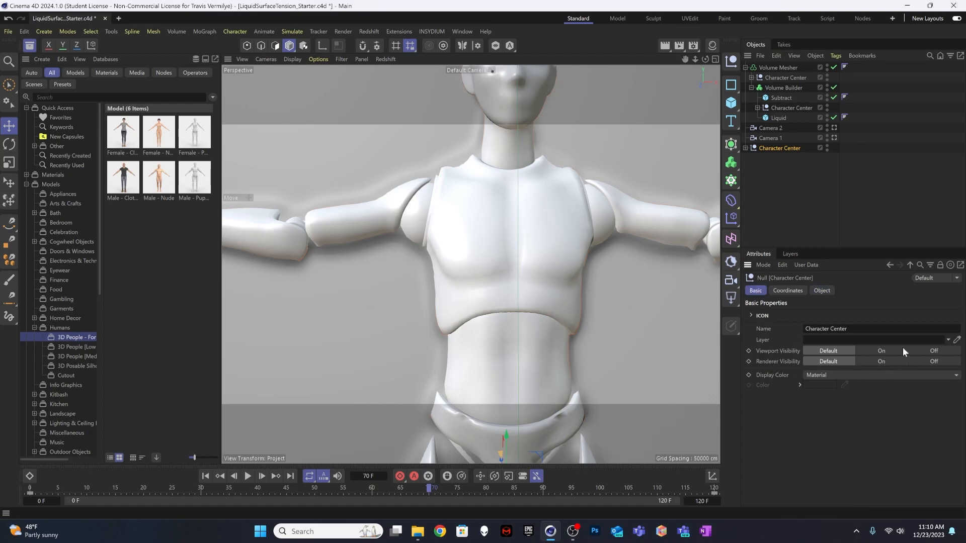
pyautogui.click(827, 145)
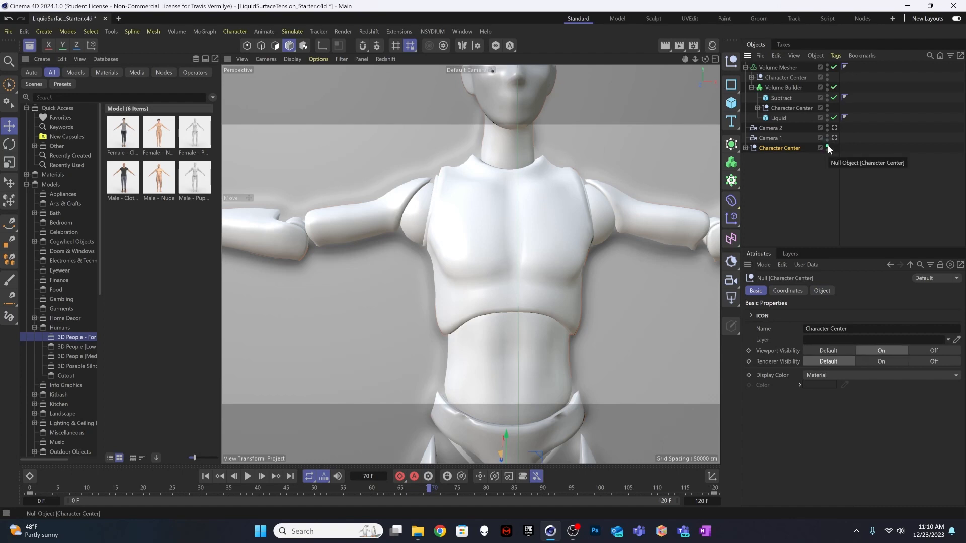
pyautogui.click(827, 146)
pyautogui.click(827, 151)
pyautogui.click(826, 150)
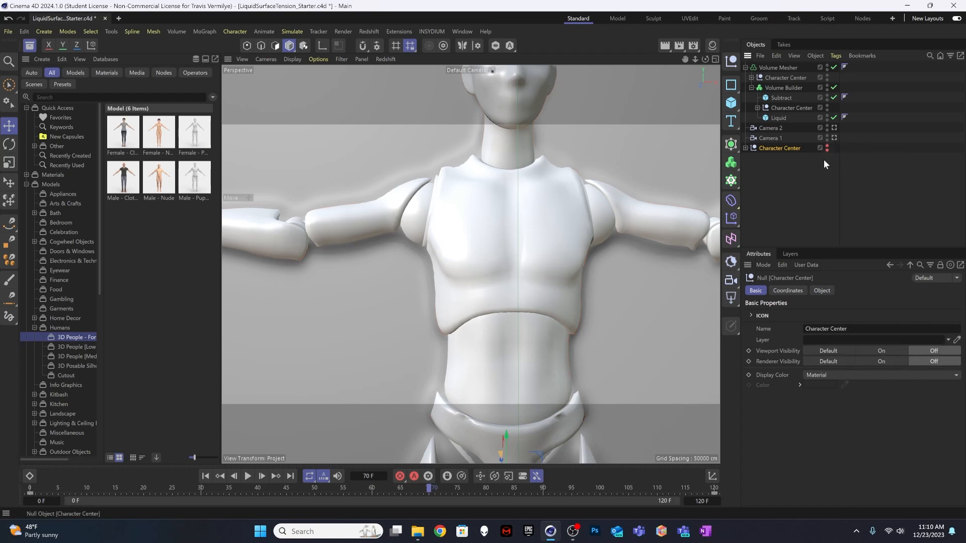
pyautogui.click(798, 195)
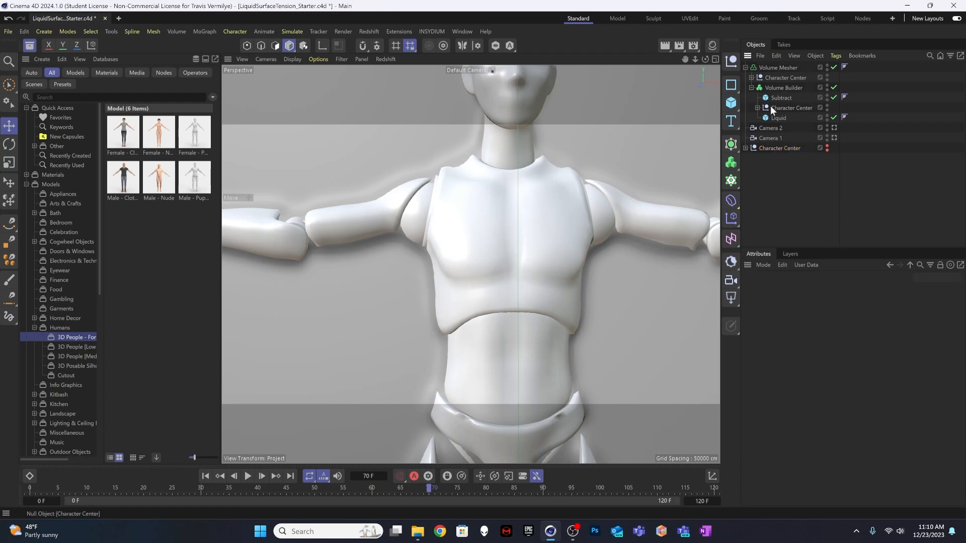
# Step: Place the Character Center copy first inside the Volume Builder and set its mode to Subtract
pyautogui.click(780, 78)
pyautogui.moveTo(777, 77); pyautogui.dragTo(780, 89)
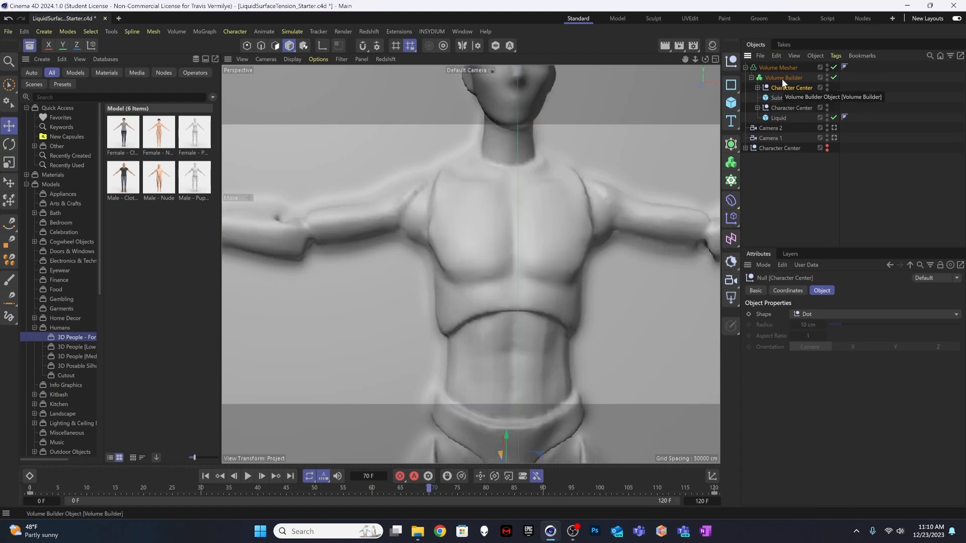
pyautogui.click(781, 77)
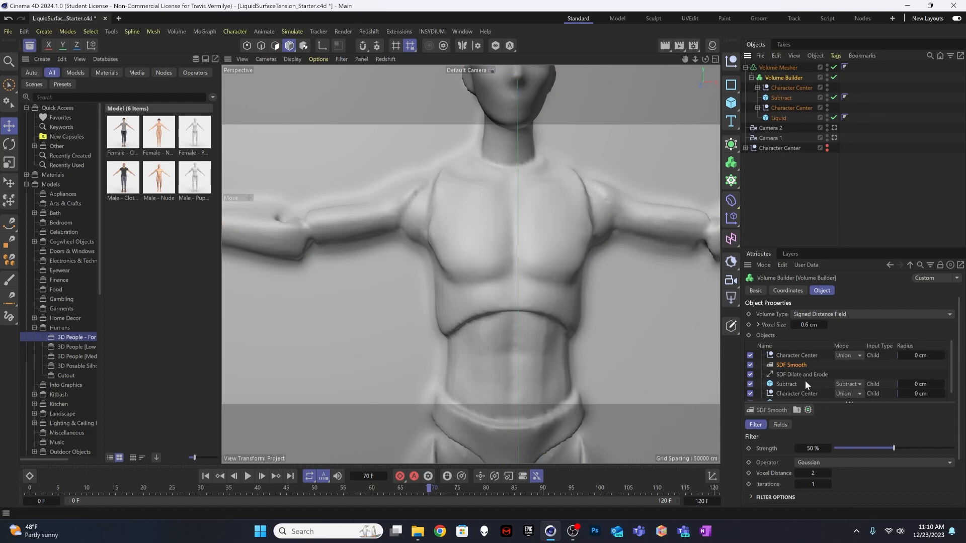
pyautogui.click(857, 356)
pyautogui.click(855, 380)
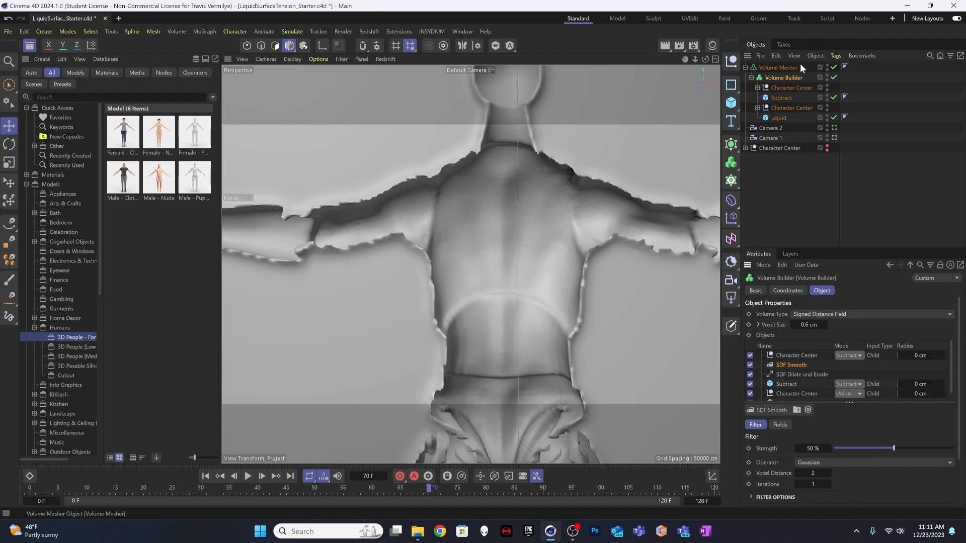
# Step: Duplicate the Liquid cube to the top of the Volume Builder's children
pyautogui.click(777, 118)
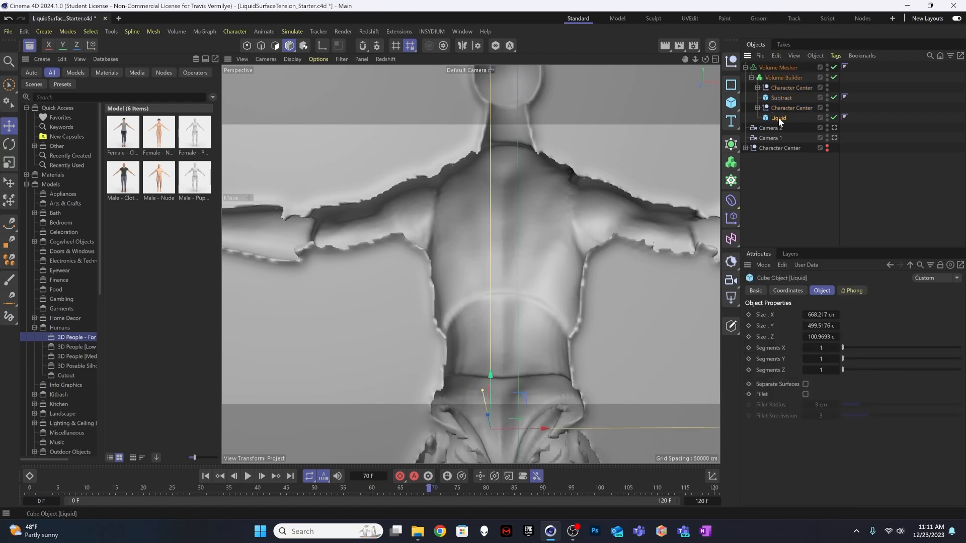
pyautogui.keyDown('ctrl'); pyautogui.moveTo(778, 122); pyautogui.dragTo(785, 88); pyautogui.keyUp('ctrl')
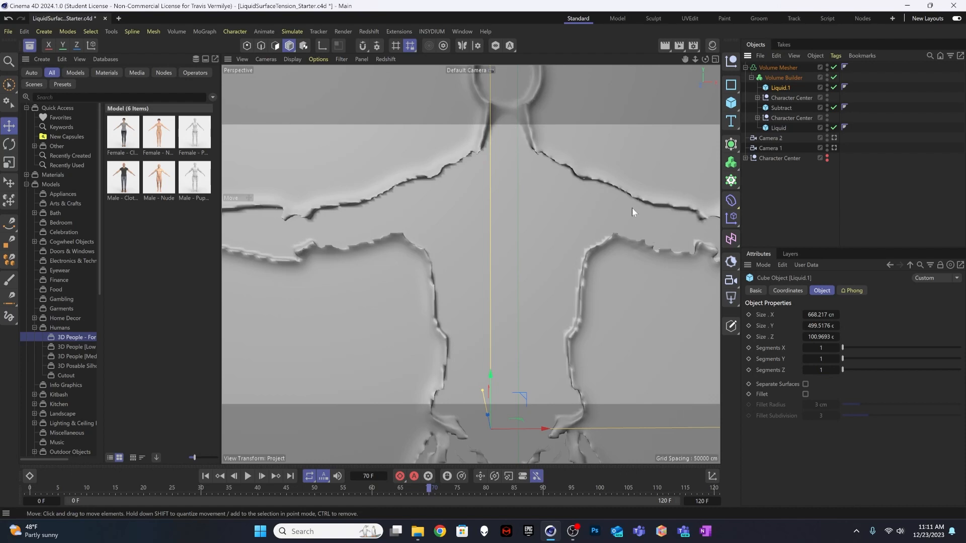
# Step: Add another SDF Smooth layer above the duplicated Liquid cube in the Volume Builder and set its strength to 20%
pyautogui.click(782, 79)
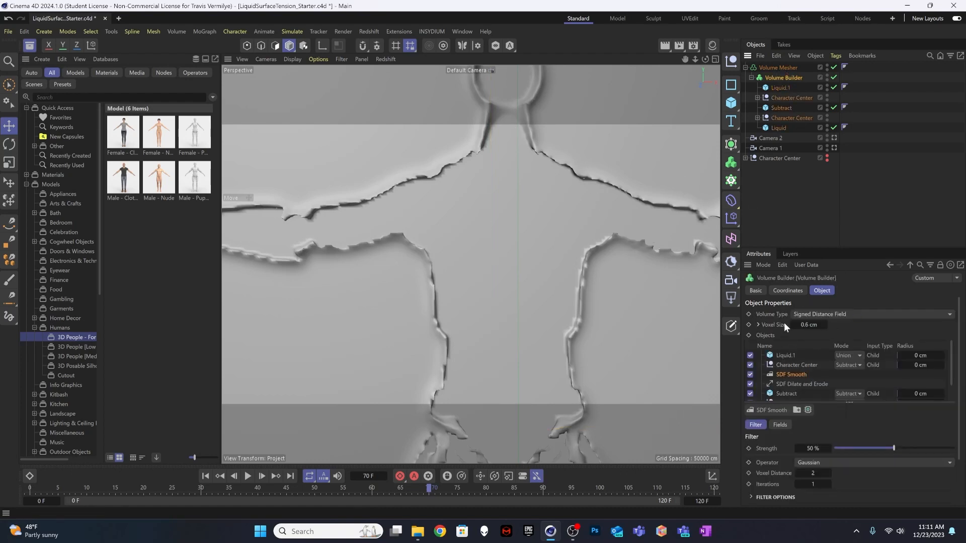
pyautogui.click(784, 356)
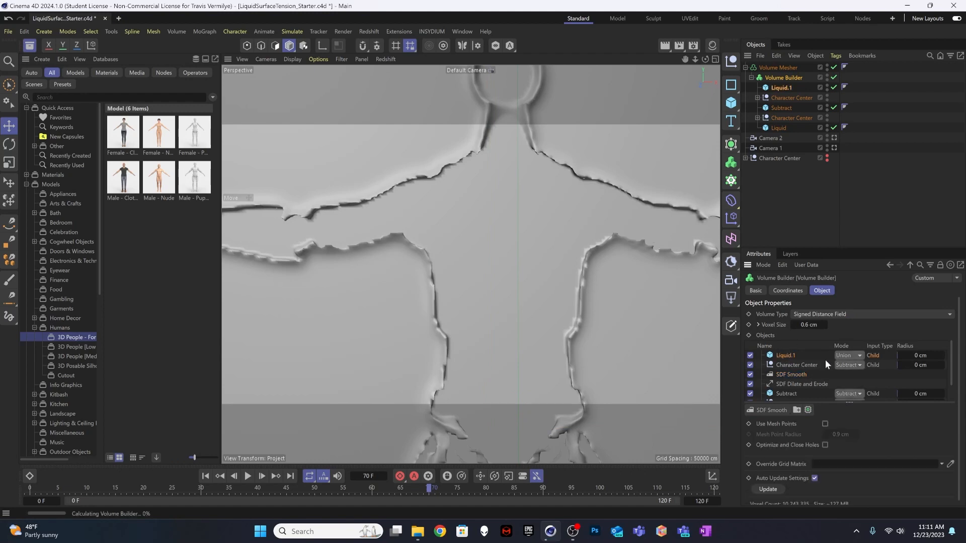
pyautogui.click(767, 410)
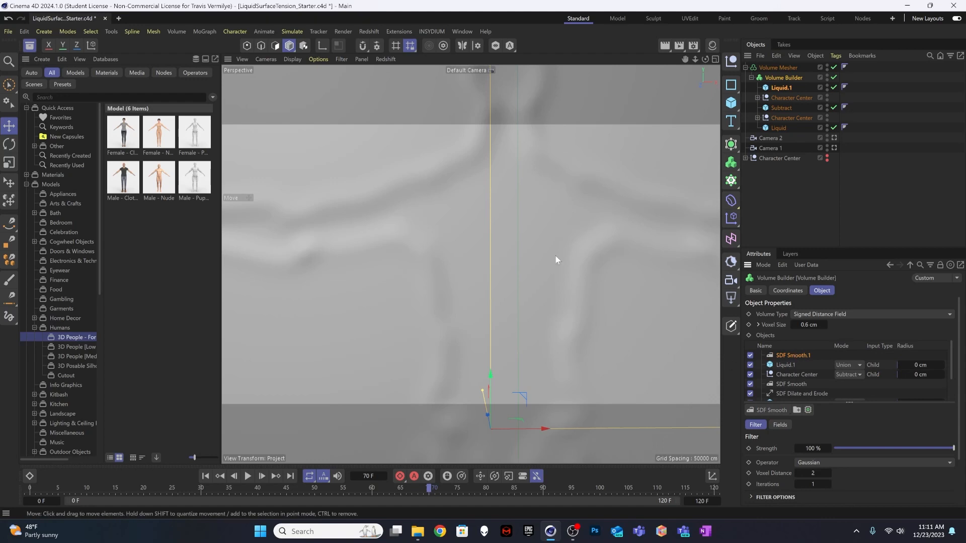
pyautogui.click(814, 448)
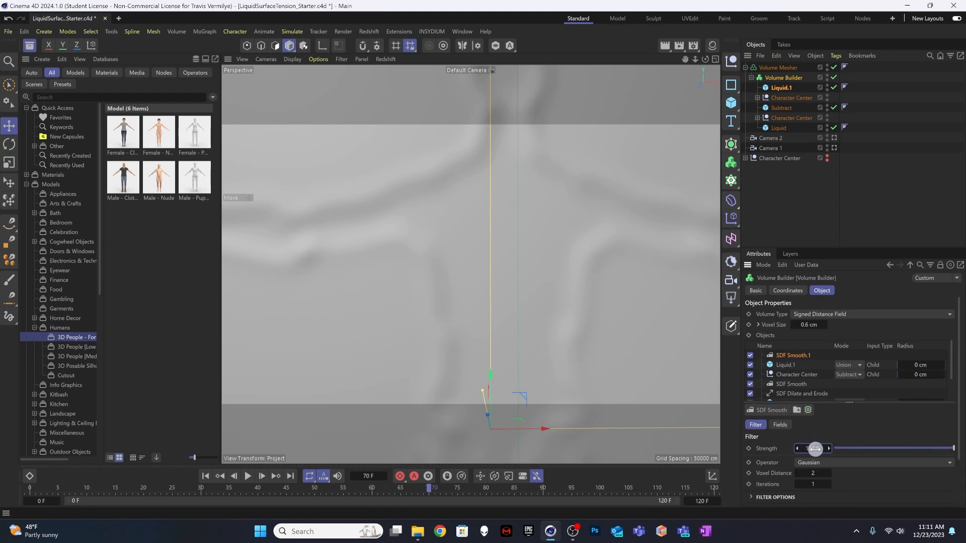
pyautogui.write('20')
pyautogui.press('Return')
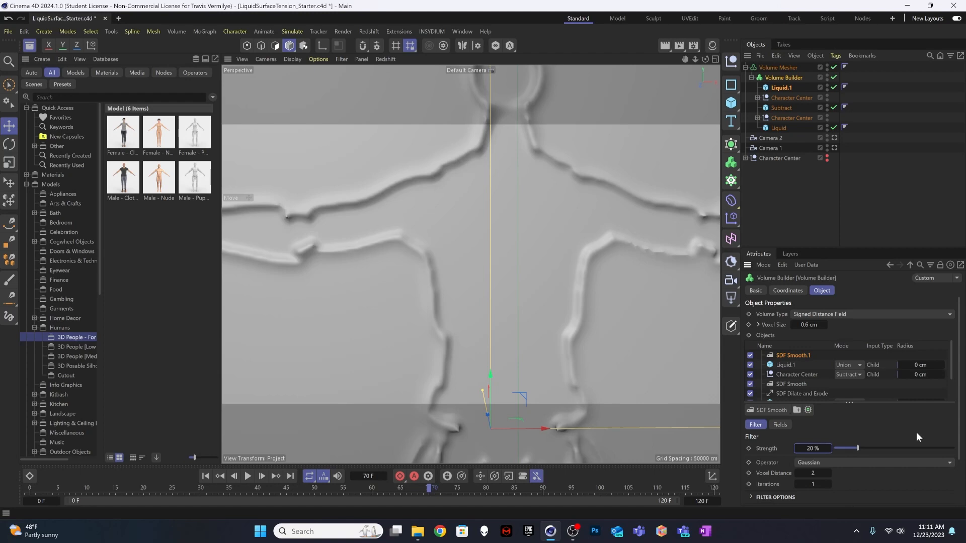
# Step: Restore the top-level Character Center's default visibility and check the whole figure from an angle and further along the timeline
pyautogui.click(827, 158)
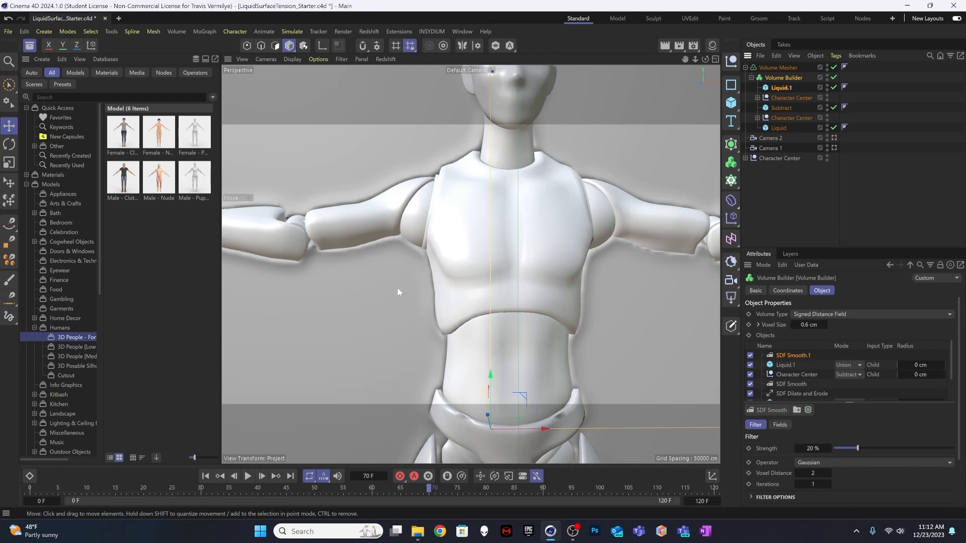
pyautogui.moveTo(511, 268)
pyautogui.keyDown('alt'); pyautogui.mouseDown()
pyautogui.moveTo(394, 277)
pyautogui.moveTo(503, 271)
pyautogui.mouseUp(); pyautogui.keyUp('alt')
pyautogui.keyDown('alt'); pyautogui.moveTo(509, 268); pyautogui.dragTo(448, 273, button='right'); pyautogui.keyUp('alt')
pyautogui.keyDown('alt'); pyautogui.moveTo(448, 273); pyautogui.dragTo(402, 284); pyautogui.keyUp('alt')
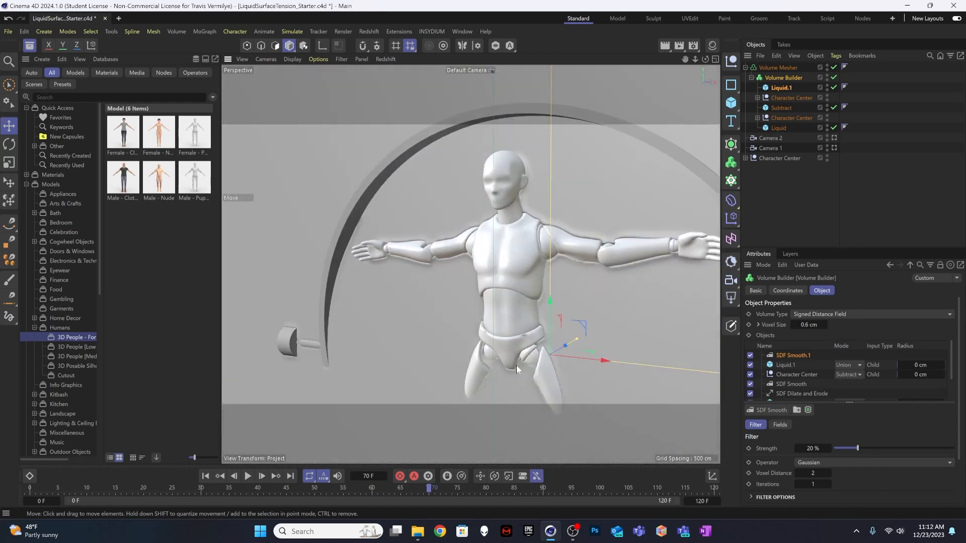
pyautogui.click(520, 488)
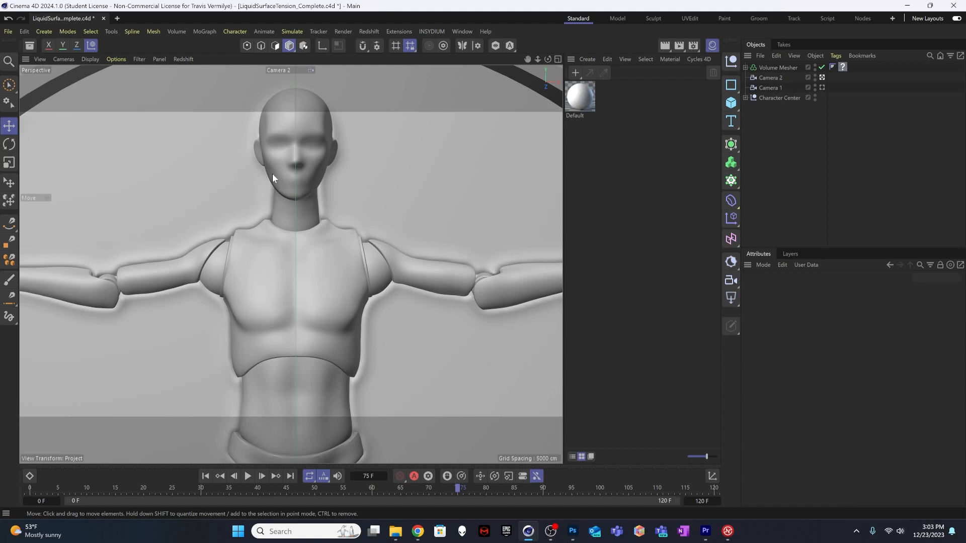
# Step: Add the Liquid Honey 001 material to the scene from the Asset Browser's liquid materials
pyautogui.click(30, 45)
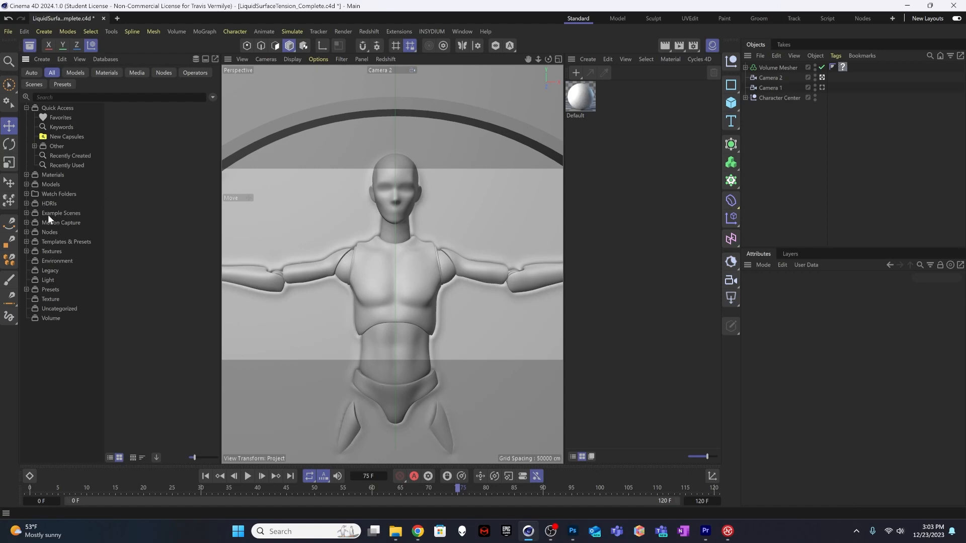
pyautogui.click(103, 75)
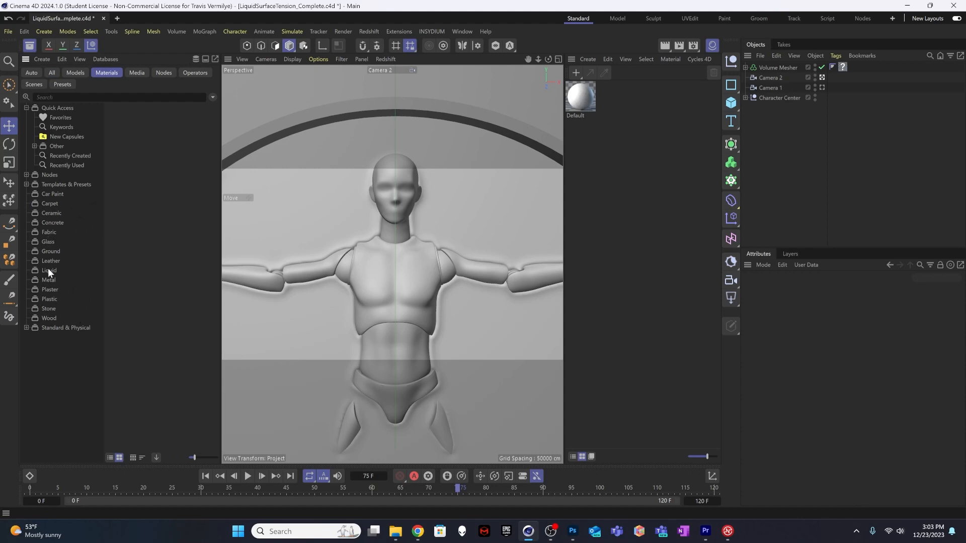
pyautogui.click(49, 213)
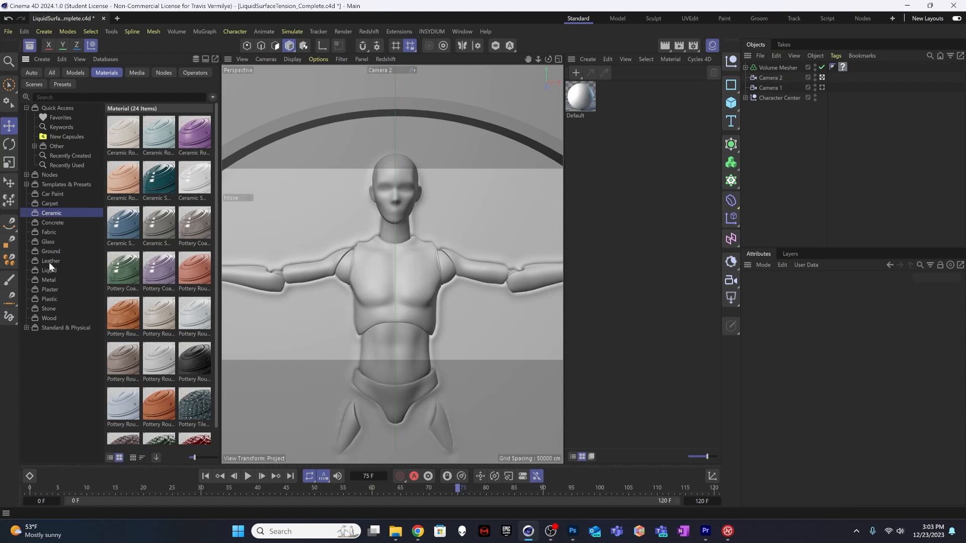
pyautogui.click(63, 270)
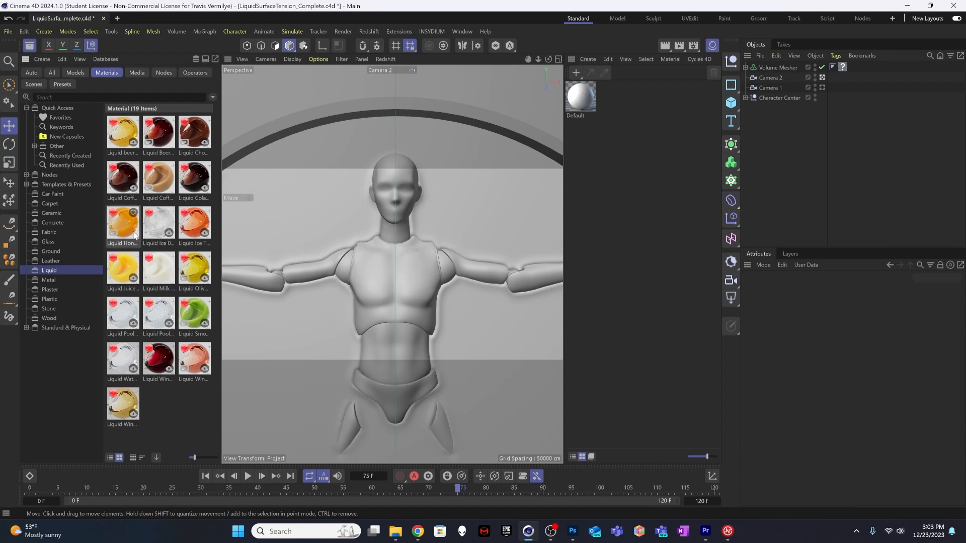
pyautogui.moveTo(125, 226); pyautogui.dragTo(603, 178)
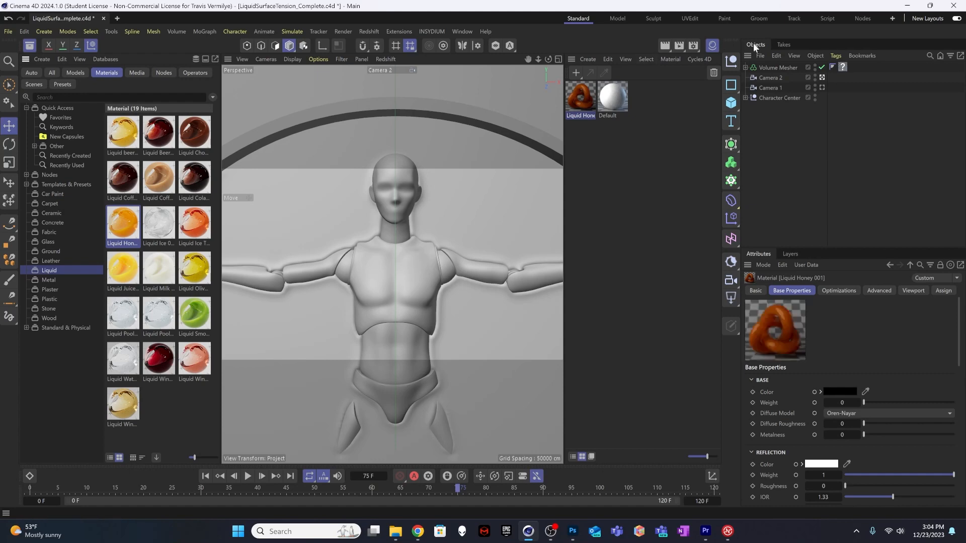
pyautogui.click(712, 46)
# Step: Add the Metal Brushed 002 30cm material from the metal materials and close the Asset Browser
pyautogui.click(57, 280)
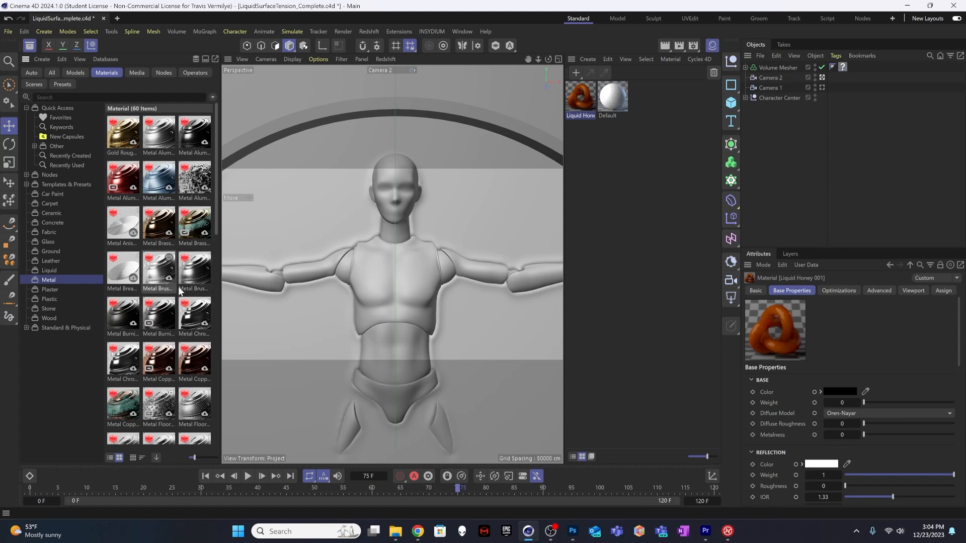
pyautogui.moveTo(196, 280); pyautogui.dragTo(607, 198)
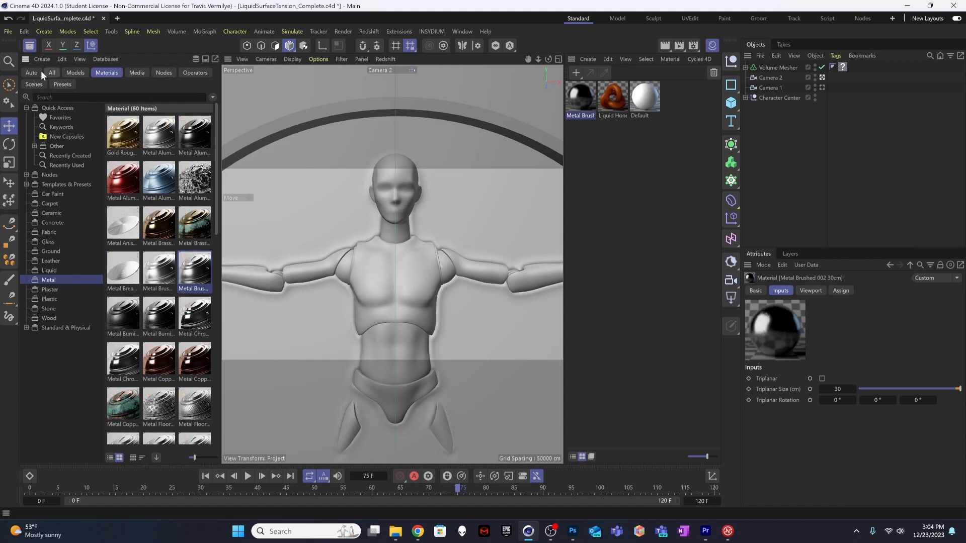
pyautogui.click(31, 45)
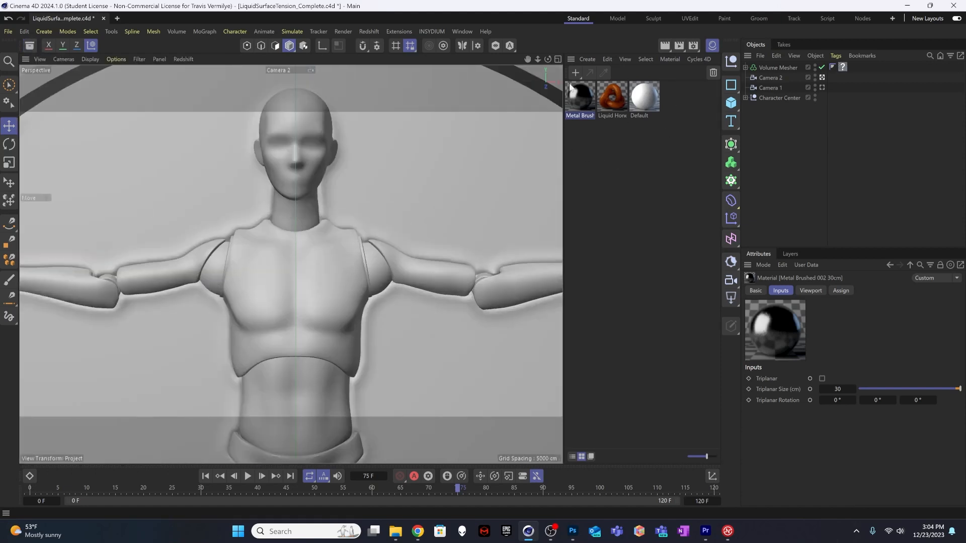
# Step: Create a Redshift material of type Material and set its diffuse color to light grey, RGB 156, 156, 156
pyautogui.click(587, 59)
pyautogui.click(642, 87)
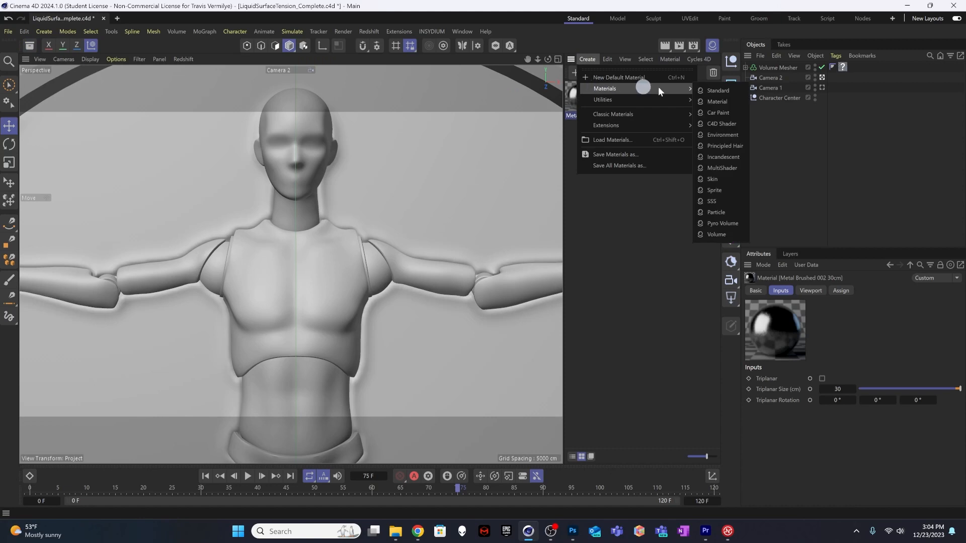
pyautogui.click(722, 90)
pyautogui.click(724, 101)
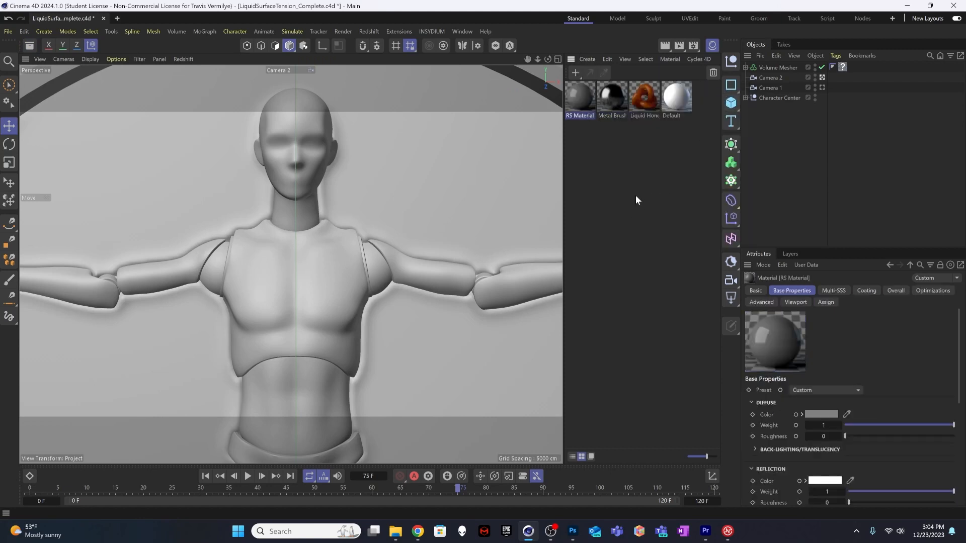
pyautogui.click(820, 412)
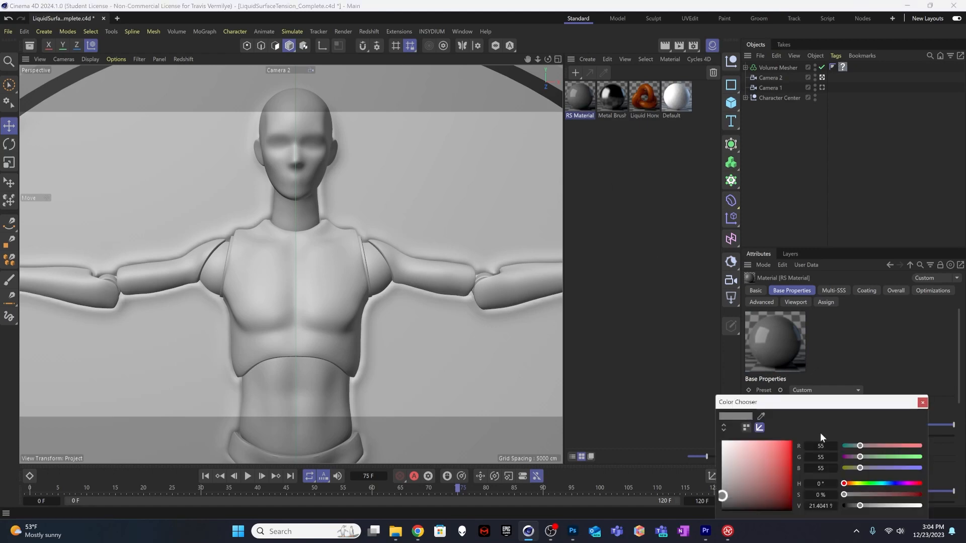
pyautogui.moveTo(774, 468)
pyautogui.mouseDown()
pyautogui.moveTo(758, 475)
pyautogui.moveTo(731, 461)
pyautogui.moveTo(718, 437)
pyautogui.moveTo(722, 468)
pyautogui.mouseUp()
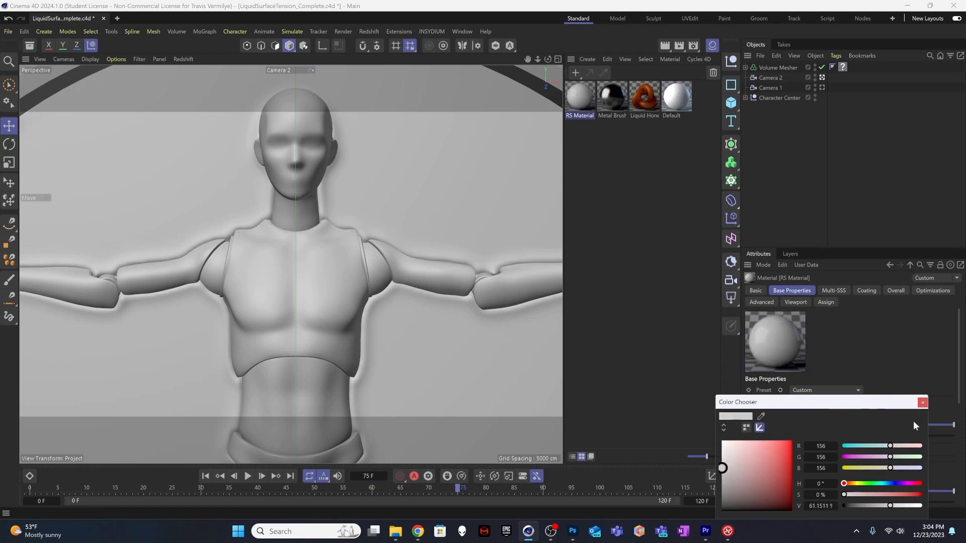
pyautogui.click(922, 403)
# Step: Set the new RS Material's reflection roughness to 0.3
pyautogui.scroll(-3, 845, 421)
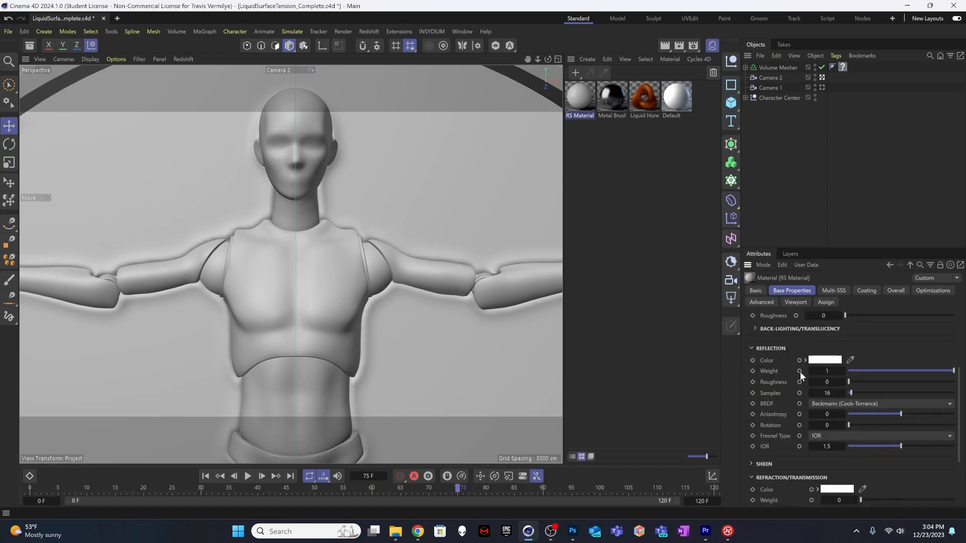
pyautogui.click(819, 382)
pyautogui.write('0.3')
pyautogui.press('Return')
# Step: Replace the Tube's missing material with Metal Brushed and delete the Volume Mesher's missing material tag
pyautogui.click(746, 98)
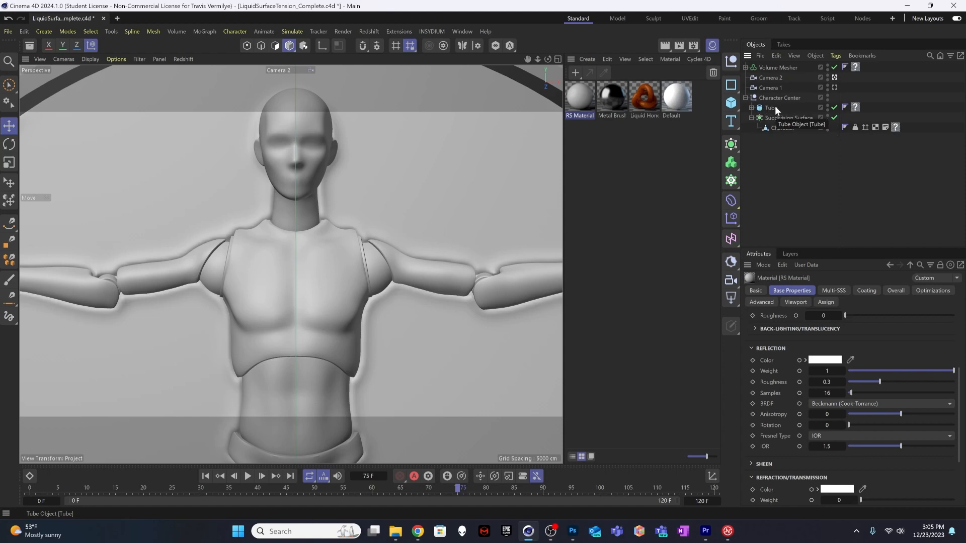
pyautogui.moveTo(580, 98); pyautogui.dragTo(855, 107)
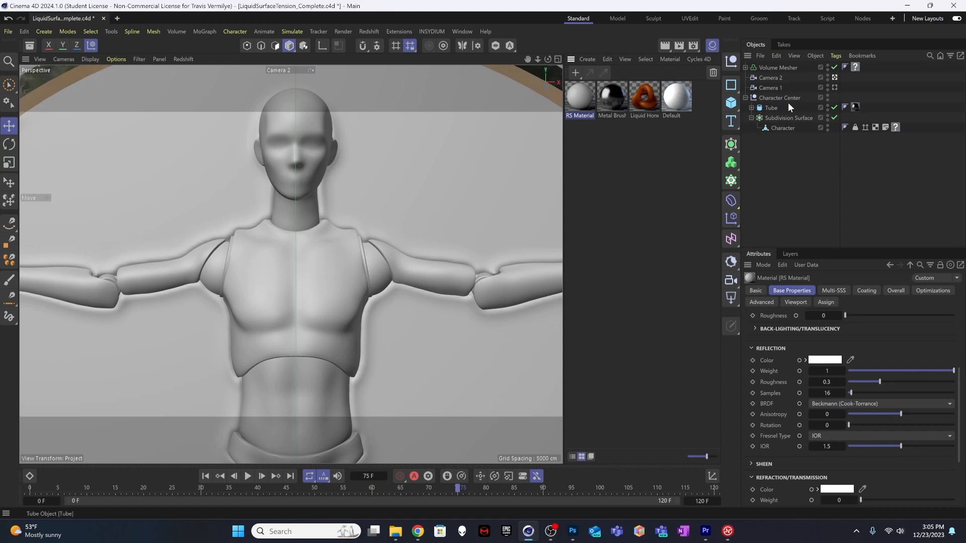
pyautogui.click(854, 67)
pyautogui.press('Delete')
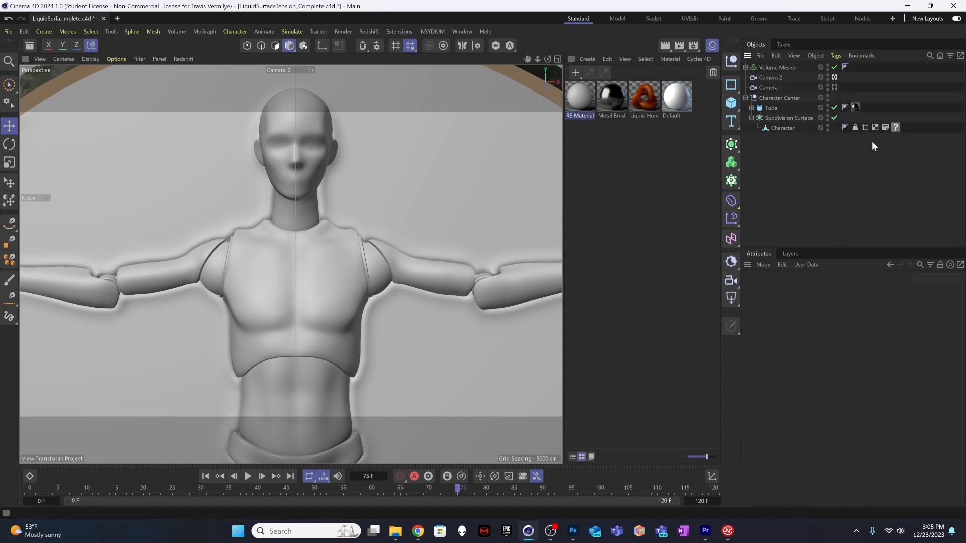
# Step: Replace the Character's missing material with the light grey RS Material and apply Liquid Honey 001 to the Volume Mesher
pyautogui.click(895, 126)
pyautogui.moveTo(586, 98); pyautogui.dragTo(895, 127)
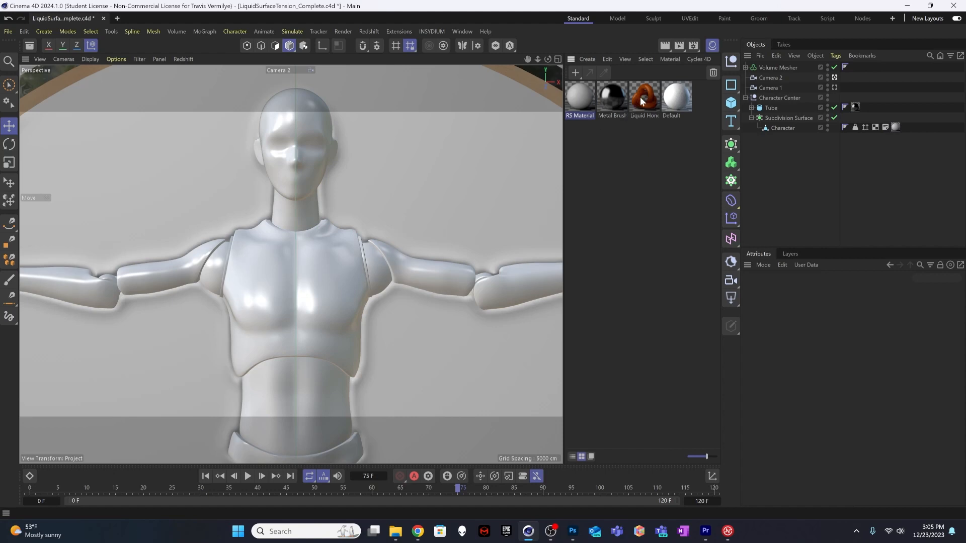
pyautogui.moveTo(642, 101); pyautogui.dragTo(778, 68)
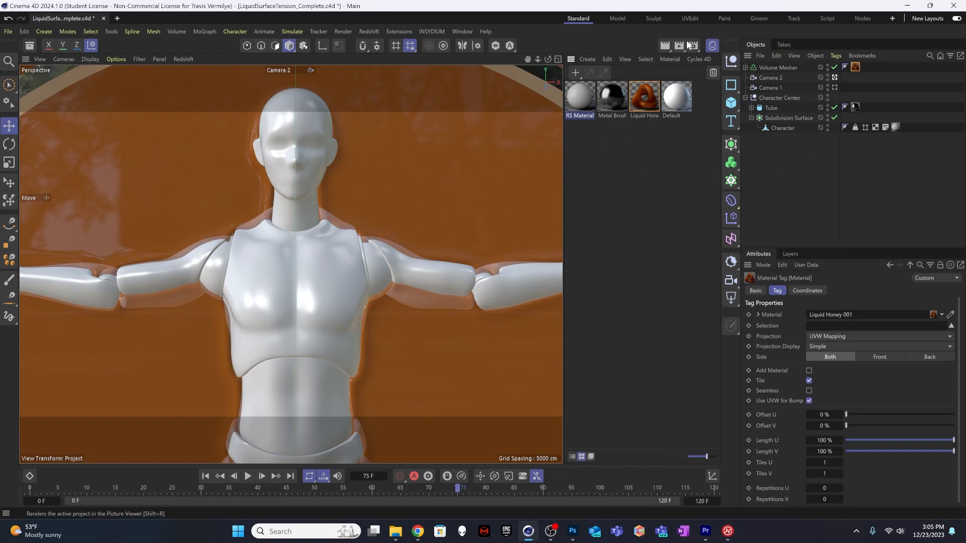
# Step: Start the Redshift IPR in the perspective view and switch the view to the Default Camera
pyautogui.click(183, 60)
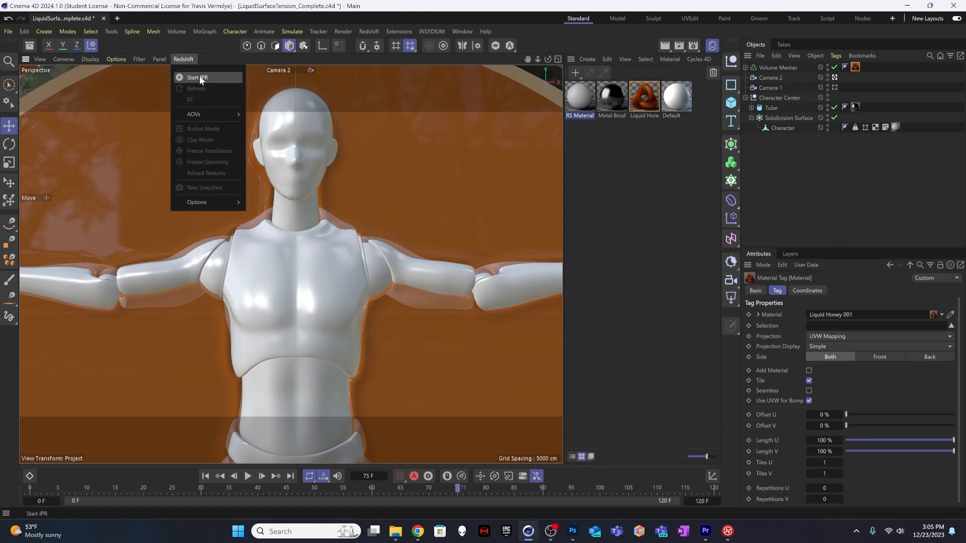
pyautogui.click(197, 78)
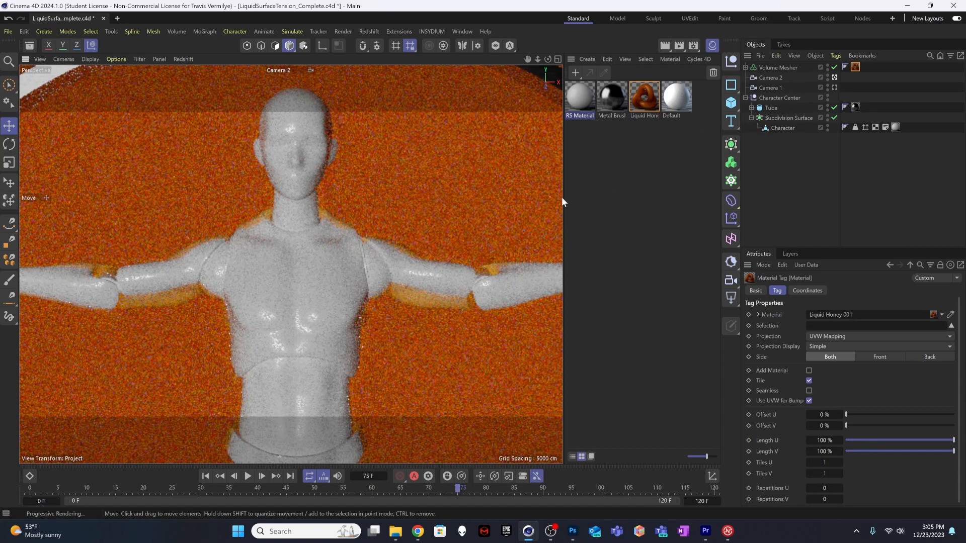
pyautogui.click(278, 70)
pyautogui.click(307, 78)
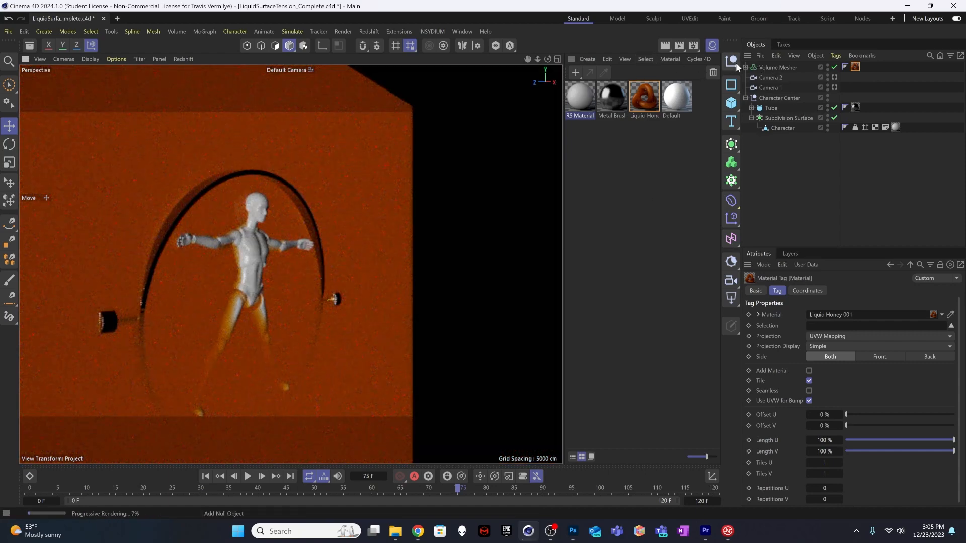
# Step: Add a Redshift Dome Light and search all Asset Browser content for "hdri"
pyautogui.click(732, 299)
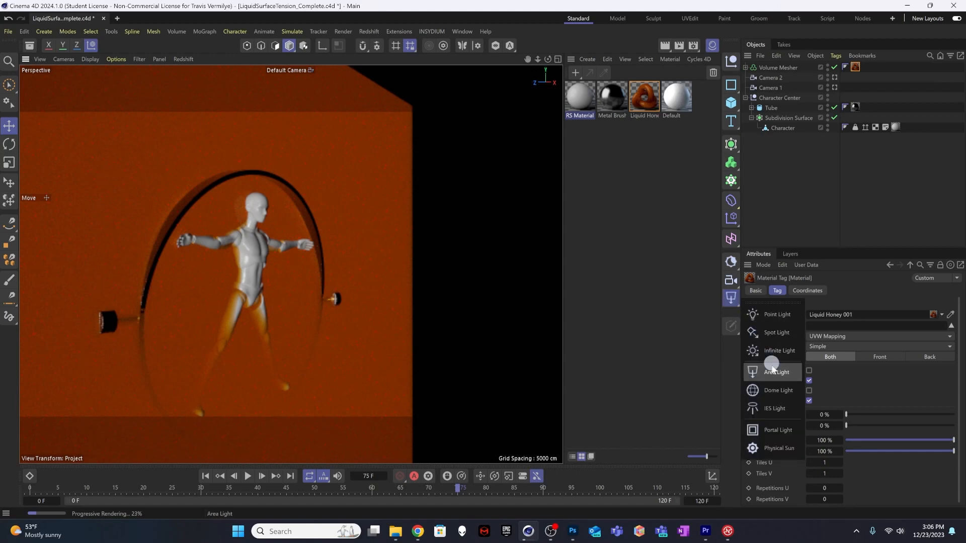
pyautogui.click(777, 390)
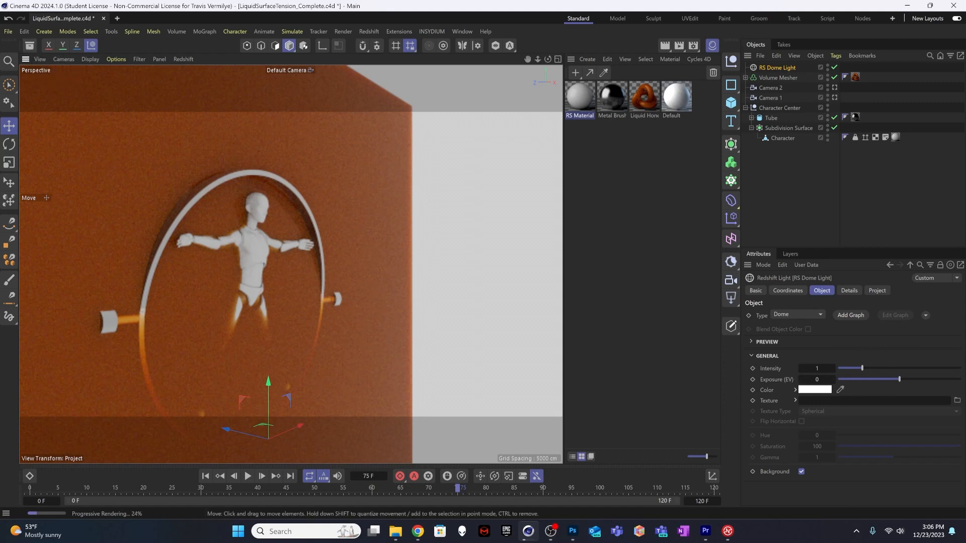
pyautogui.click(30, 45)
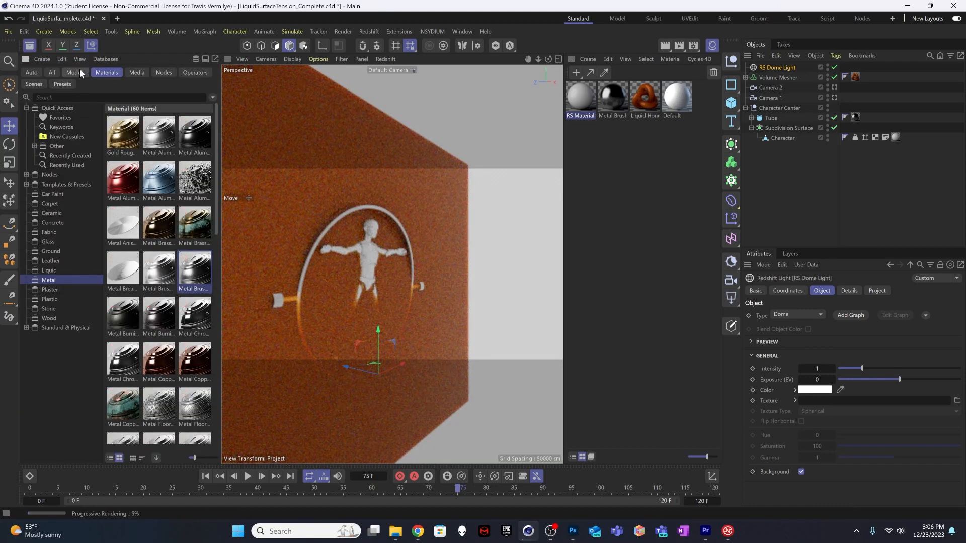
pyautogui.click(56, 72)
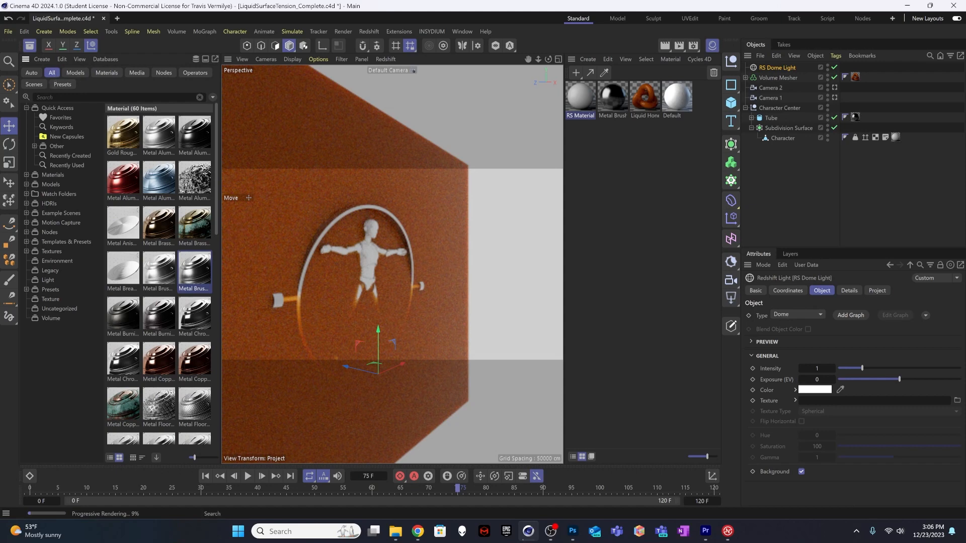
pyautogui.click(76, 96)
pyautogui.write('hd')
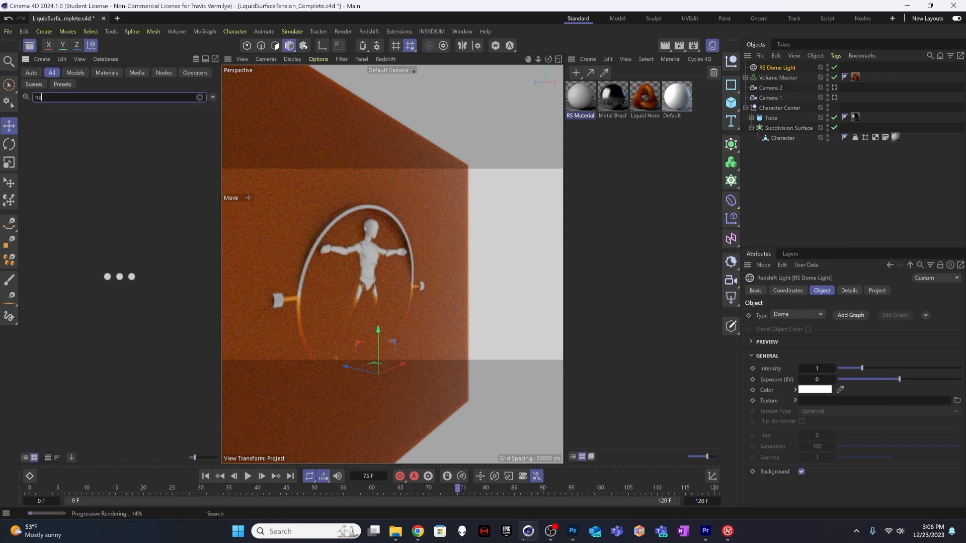
pyautogui.write('ri')
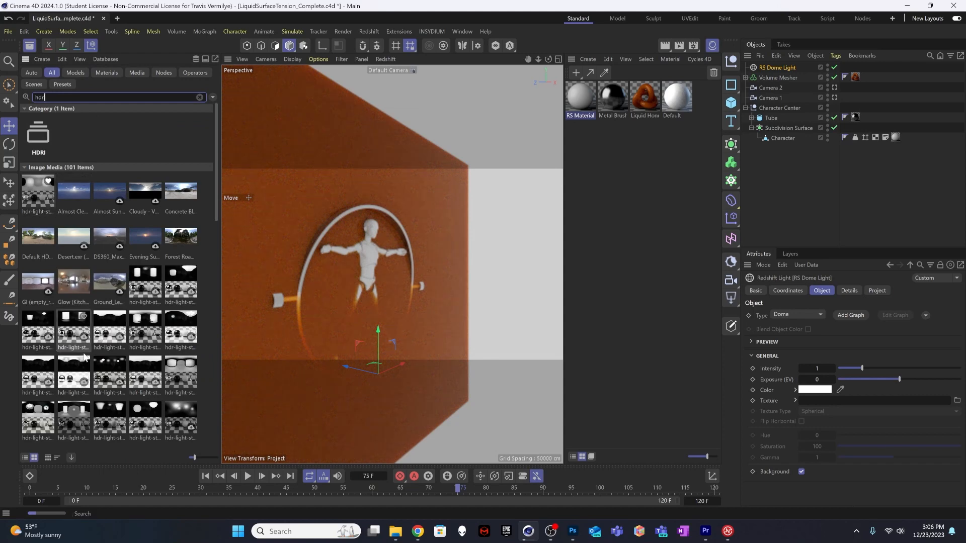
# Step: Browse the HDRI images and assign hdr-light-studio_12.exr as the RS Dome Light's texture
pyautogui.scroll(-3, 105, 355)
pyautogui.scroll(-3, 108, 301)
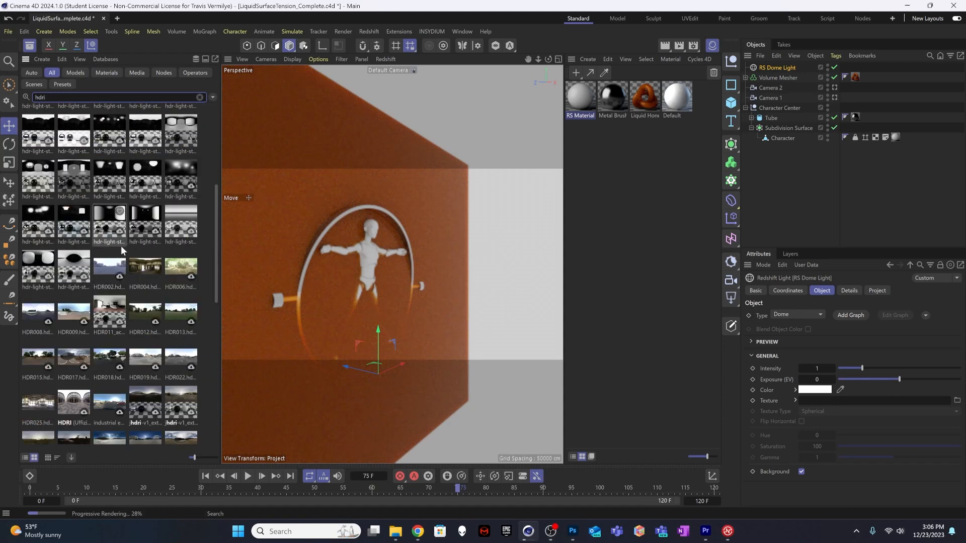
pyautogui.scroll(-3, 113, 249)
pyautogui.scroll(2, 113, 248)
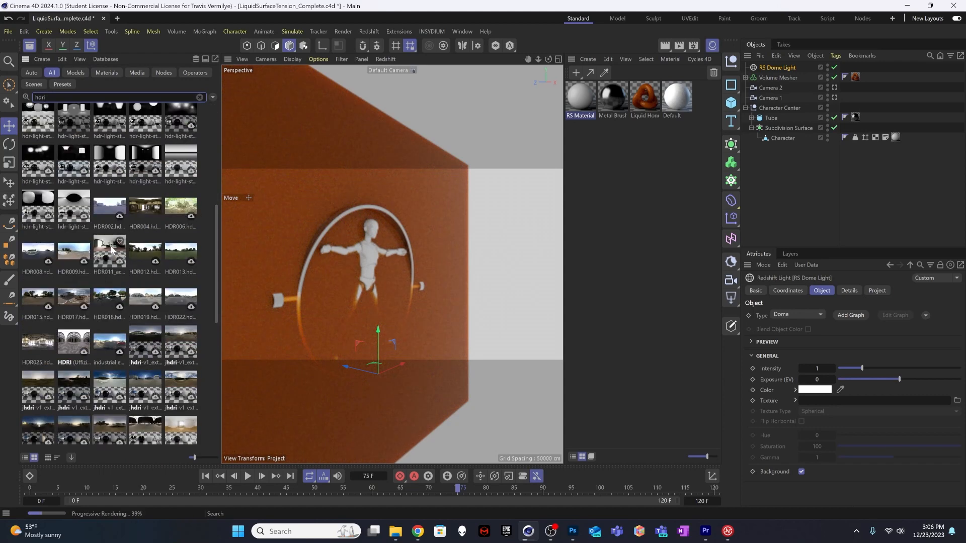
pyautogui.scroll(8, 111, 250)
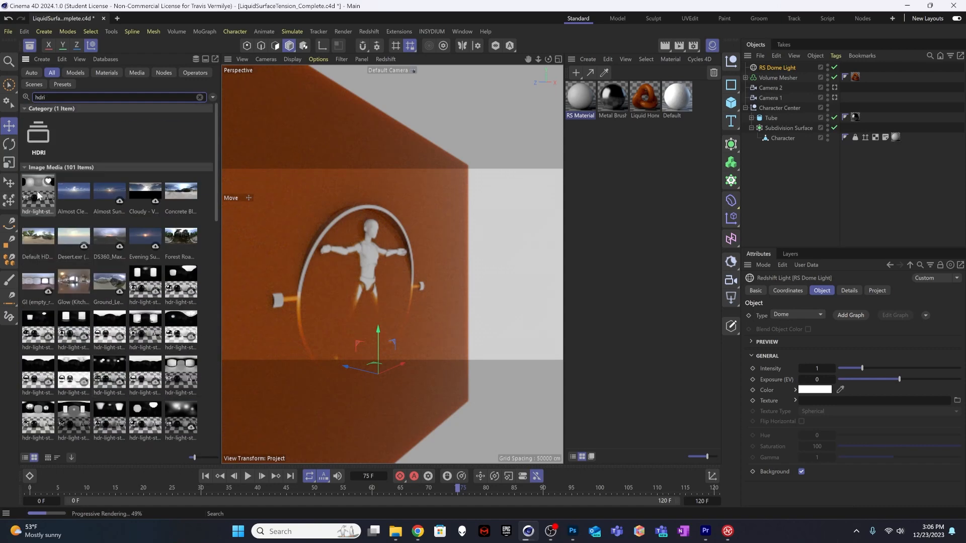
pyautogui.moveTo(38, 195); pyautogui.dragTo(838, 402)
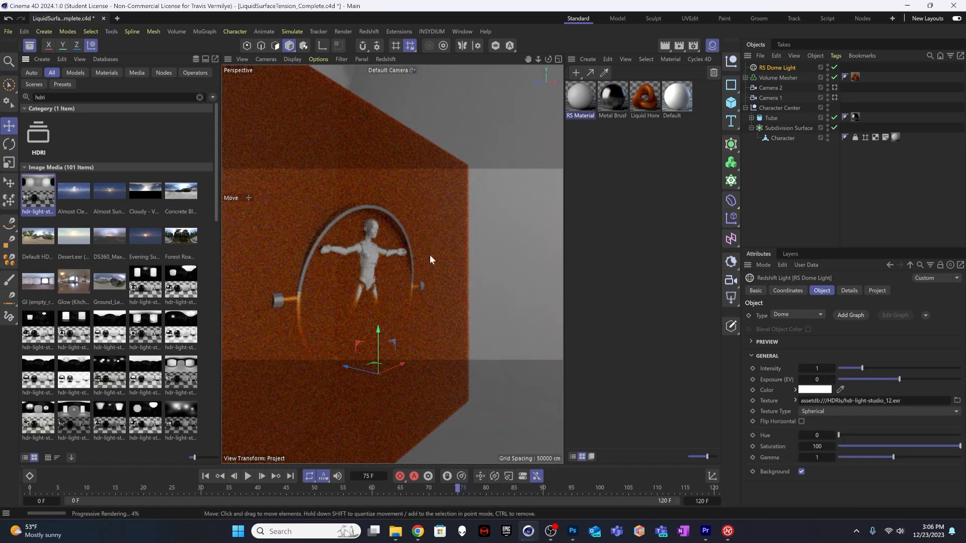
# Step: Examine the live-rendered honey volume, ring and figure from the side and from the front under the HDRI lighting
pyautogui.moveTo(354, 257)
pyautogui.keyDown('alt'); pyautogui.mouseDown()
pyautogui.moveTo(511, 263)
pyautogui.moveTo(337, 264)
pyautogui.moveTo(516, 273)
pyautogui.moveTo(483, 259)
pyautogui.moveTo(501, 267)
pyautogui.moveTo(362, 263)
pyautogui.moveTo(326, 273)
pyautogui.mouseUp(); pyautogui.keyUp('alt')
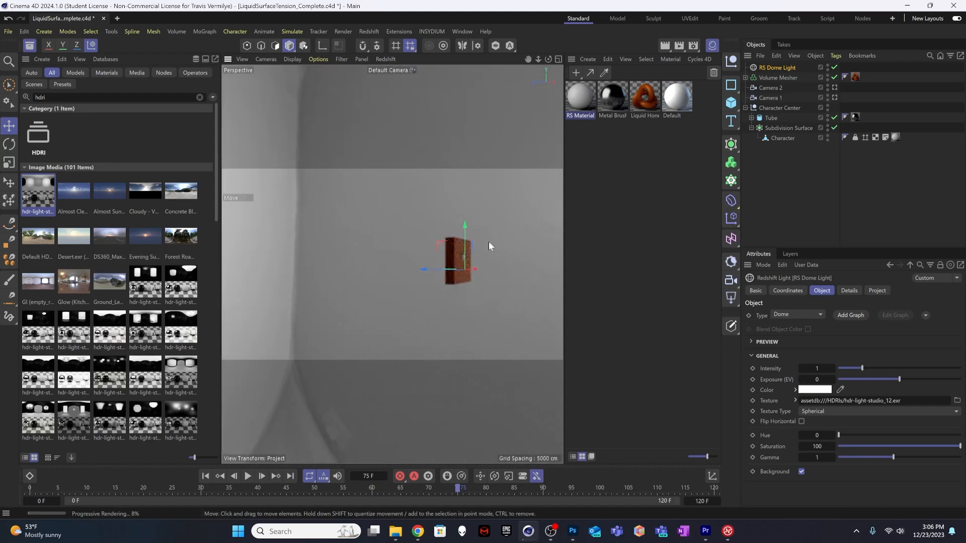
pyautogui.keyDown('alt'); pyautogui.moveTo(463, 252); pyautogui.dragTo(426, 292, button='right'); pyautogui.keyUp('alt')
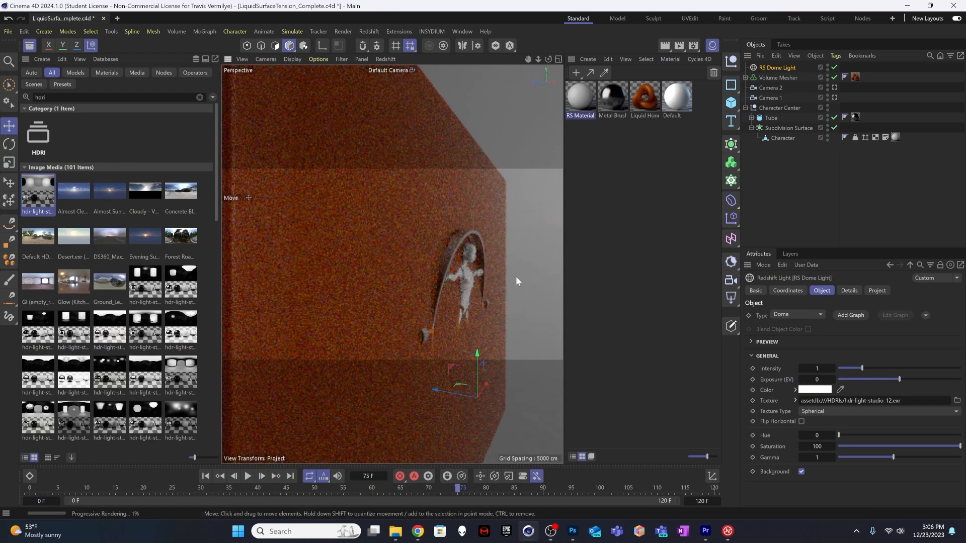
pyautogui.keyDown('alt'); pyautogui.moveTo(491, 276); pyautogui.dragTo(479, 275); pyautogui.keyUp('alt')
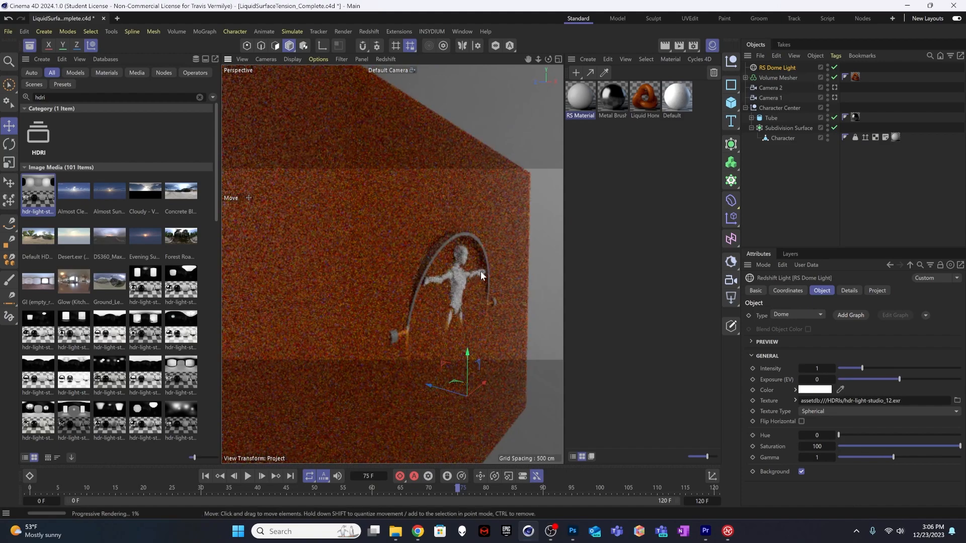
pyautogui.keyDown('alt'); pyautogui.moveTo(480, 274); pyautogui.dragTo(416, 259, button='middle'); pyautogui.keyUp('alt')
pyautogui.keyDown('alt'); pyautogui.moveTo(416, 258); pyautogui.dragTo(460, 261, button='right'); pyautogui.keyUp('alt')
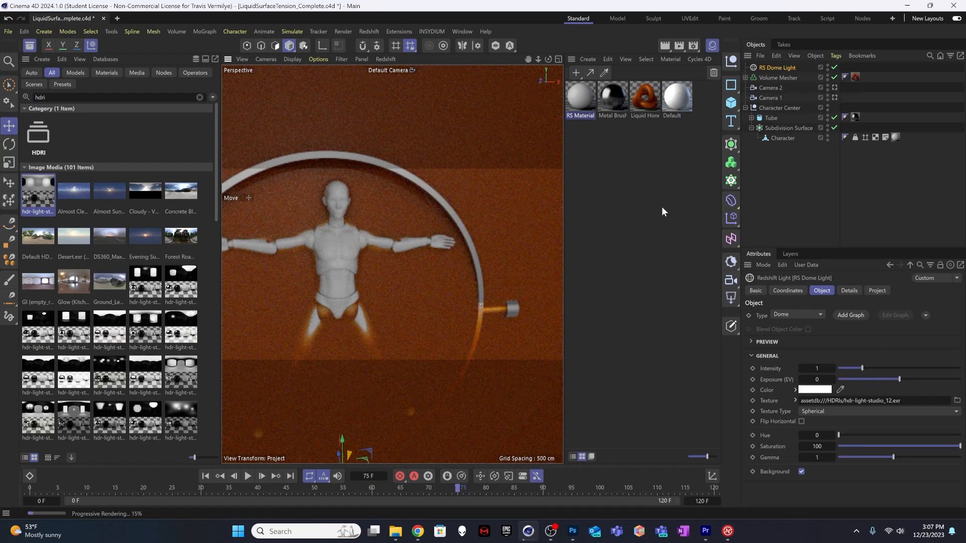
# Step: Add a Redshift Area Light and pull it out in front of the honey volume
pyautogui.moveTo(731, 298); pyautogui.dragTo(779, 372)
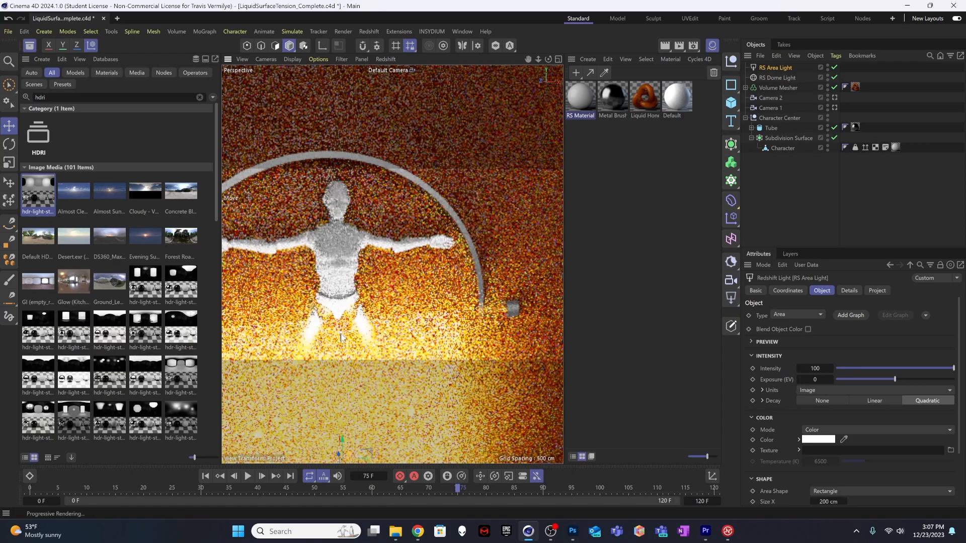
pyautogui.keyDown('alt'); pyautogui.moveTo(348, 327); pyautogui.dragTo(402, 323); pyautogui.keyUp('alt')
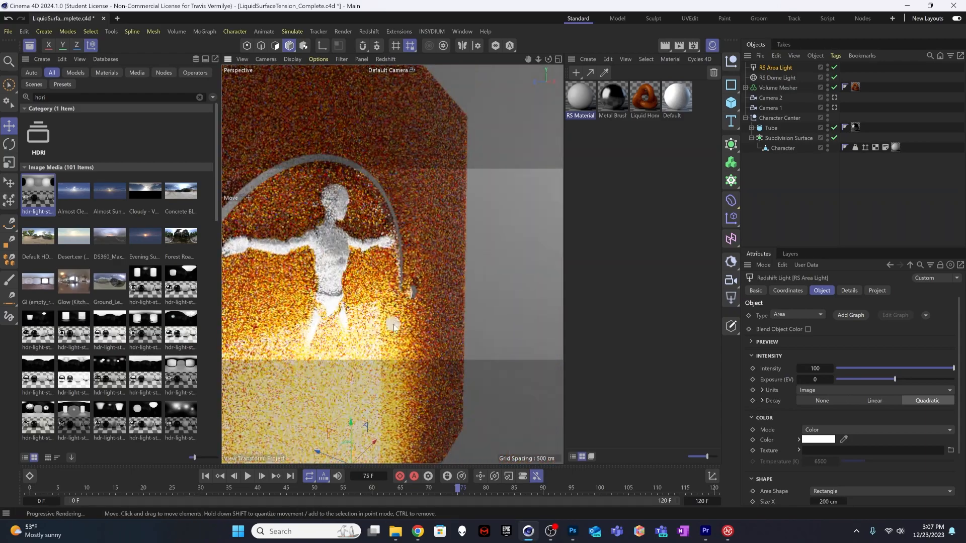
pyautogui.keyDown('alt'); pyautogui.moveTo(403, 323); pyautogui.dragTo(436, 177, button='middle'); pyautogui.keyUp('alt')
pyautogui.moveTo(353, 302); pyautogui.dragTo(453, 304)
pyautogui.keyDown('alt'); pyautogui.moveTo(453, 304); pyautogui.dragTo(361, 306, button='right'); pyautogui.keyUp('alt')
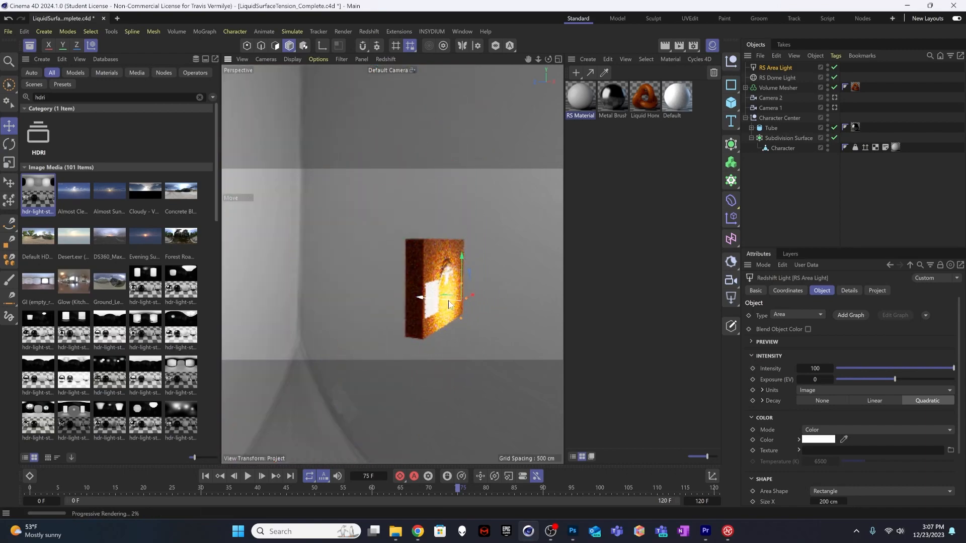
# Step: Raise the area light, move it farther from the honey volume and widen it to about 545 cm
pyautogui.keyDown('alt'); pyautogui.moveTo(442, 301); pyautogui.dragTo(495, 276, button='right'); pyautogui.keyUp('alt')
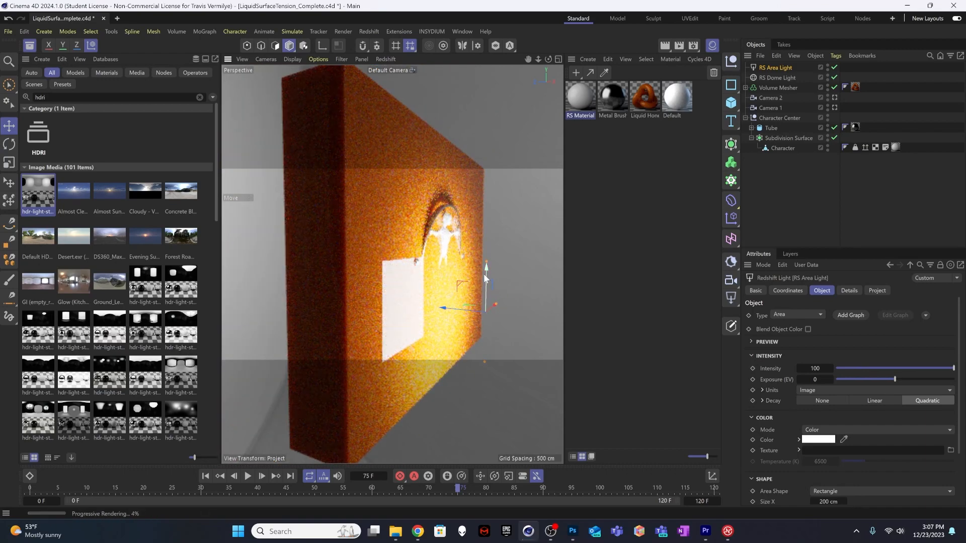
pyautogui.moveTo(486, 276); pyautogui.dragTo(493, 153)
pyautogui.moveTo(443, 197); pyautogui.dragTo(485, 169)
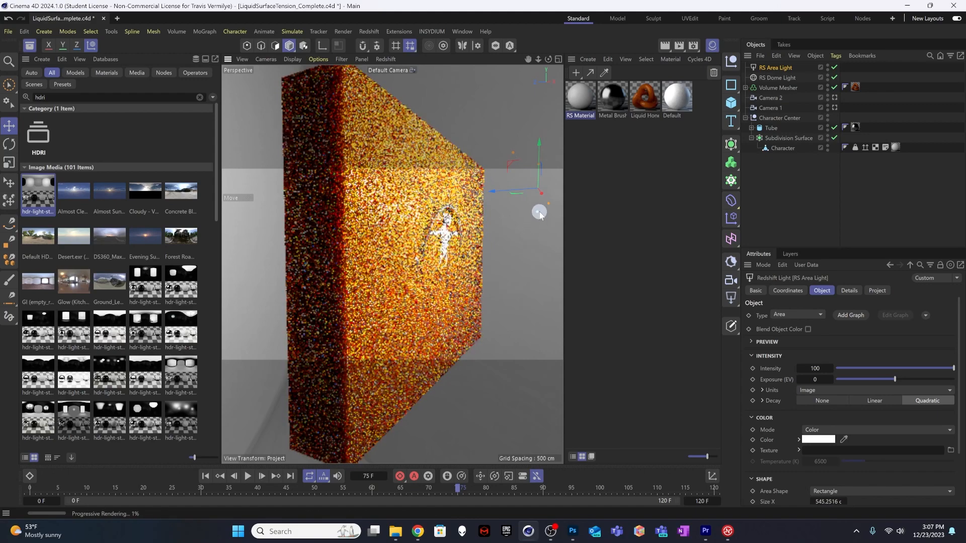
# Step: Stop the Redshift IPR, then narrow the area light to about 459 cm and raise it further
pyautogui.click(386, 59)
pyautogui.click(395, 77)
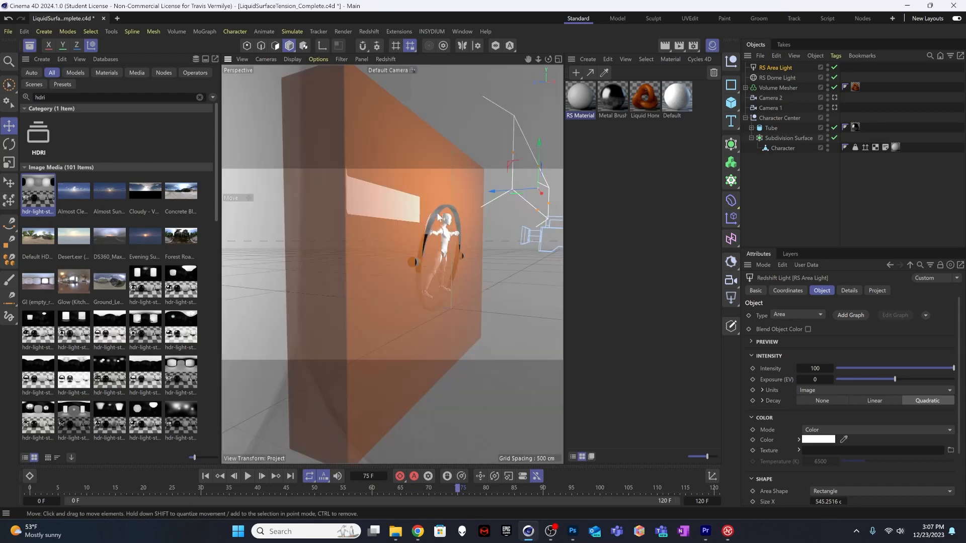
pyautogui.keyDown('alt'); pyautogui.moveTo(438, 215); pyautogui.dragTo(385, 236); pyautogui.keyUp('alt')
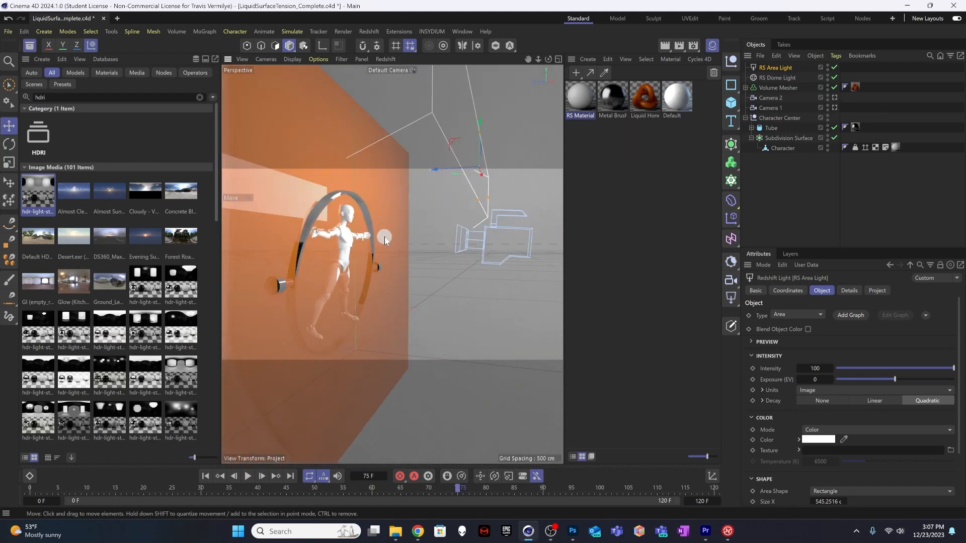
pyautogui.keyDown('alt'); pyautogui.moveTo(383, 237); pyautogui.dragTo(336, 240, button='right'); pyautogui.keyUp('alt')
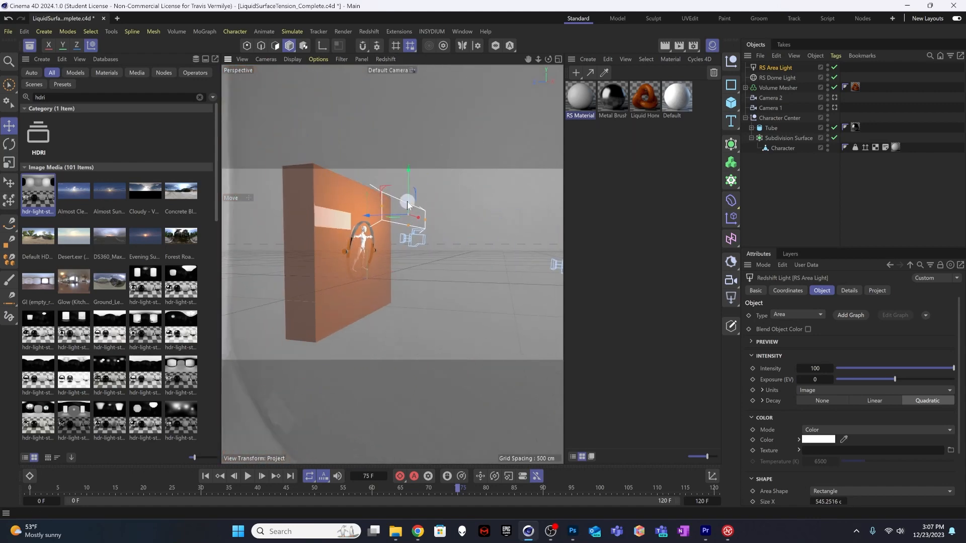
pyautogui.moveTo(407, 208)
pyautogui.mouseDown()
pyautogui.moveTo(382, 208)
pyautogui.moveTo(392, 207)
pyautogui.mouseUp()
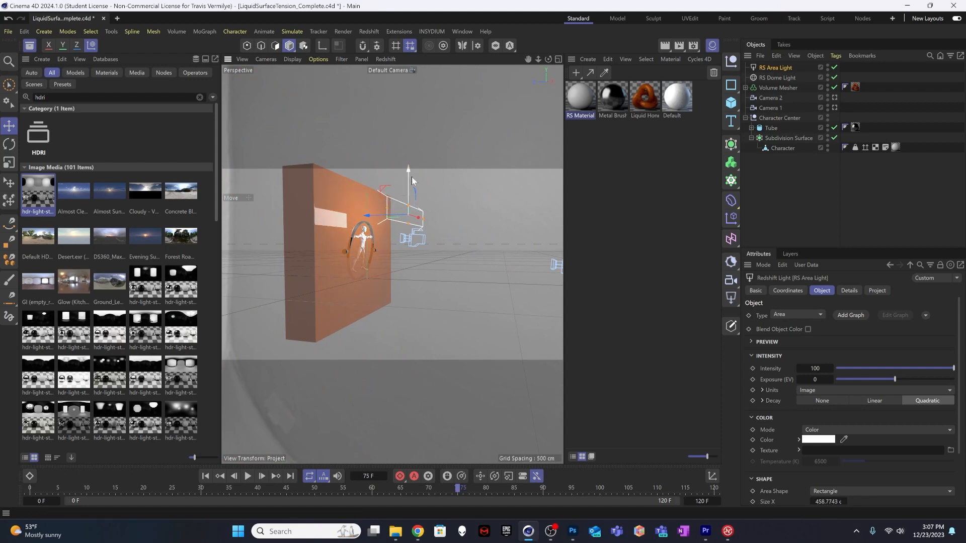
pyautogui.moveTo(412, 177); pyautogui.dragTo(412, 152)
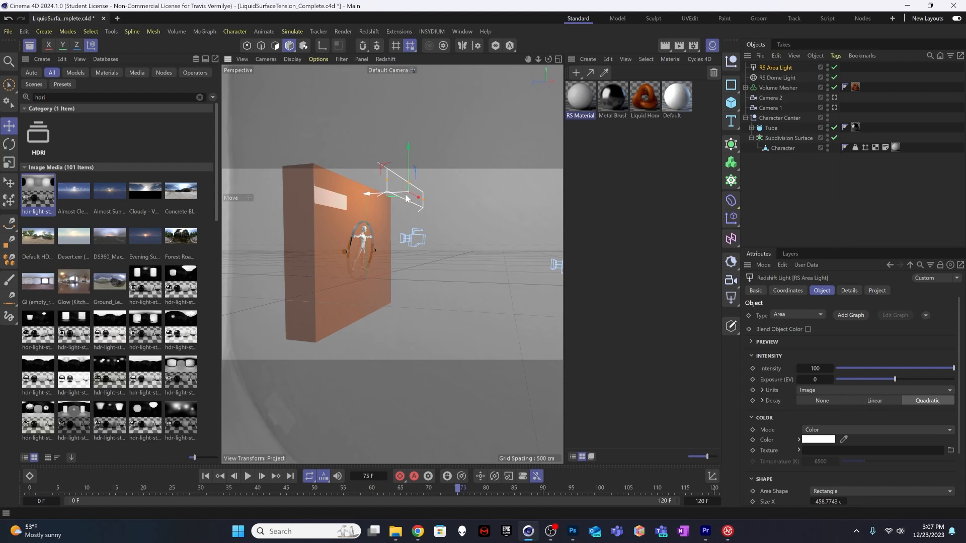
# Step: Tilt the area light down towards the figure and move it slightly farther back
pyautogui.press('r')
pyautogui.moveTo(398, 220); pyautogui.dragTo(416, 212)
pyautogui.press('e')
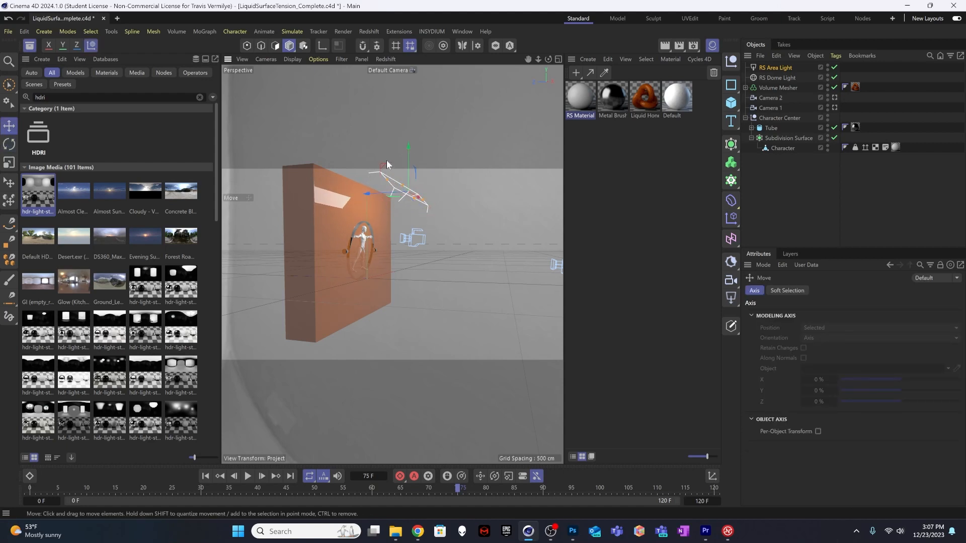
pyautogui.moveTo(386, 163); pyautogui.dragTo(401, 164)
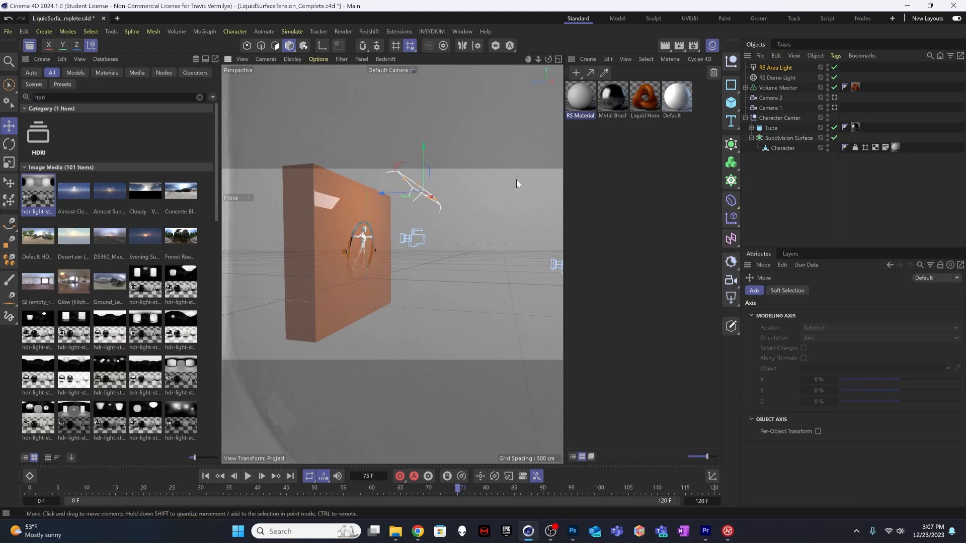
# Step: Restart the Redshift IPR and check the area light's reflection through Camera 1 and Camera 2
pyautogui.click(385, 59)
pyautogui.click(400, 149)
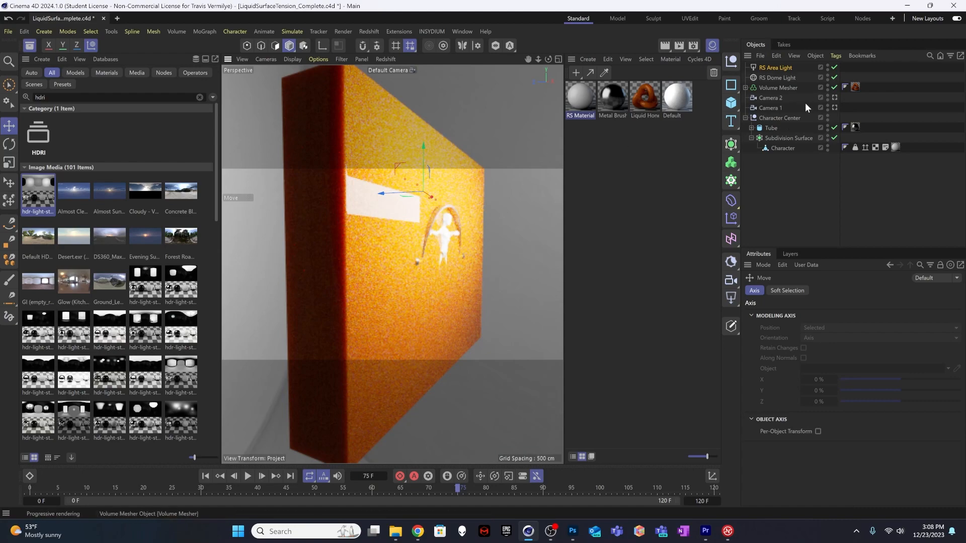
pyautogui.click(834, 107)
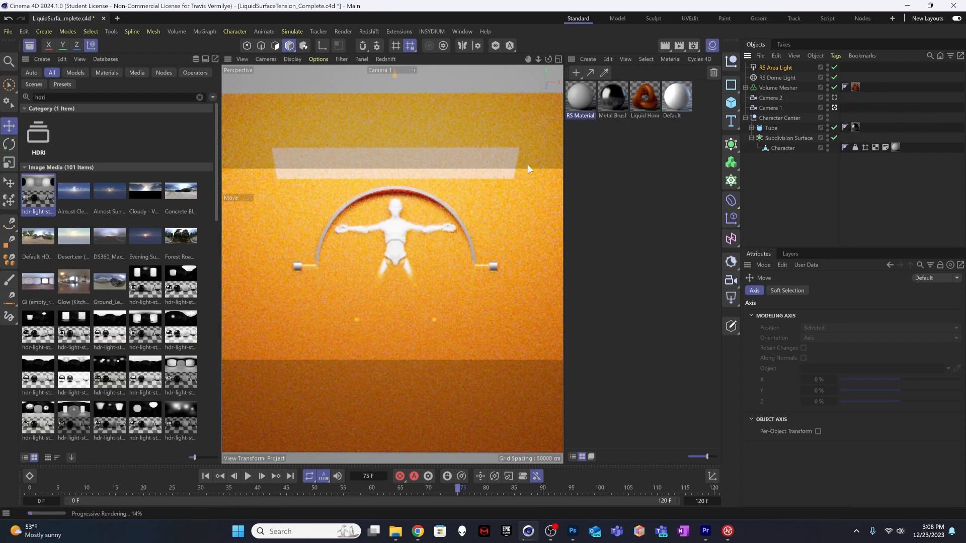
pyautogui.click(835, 98)
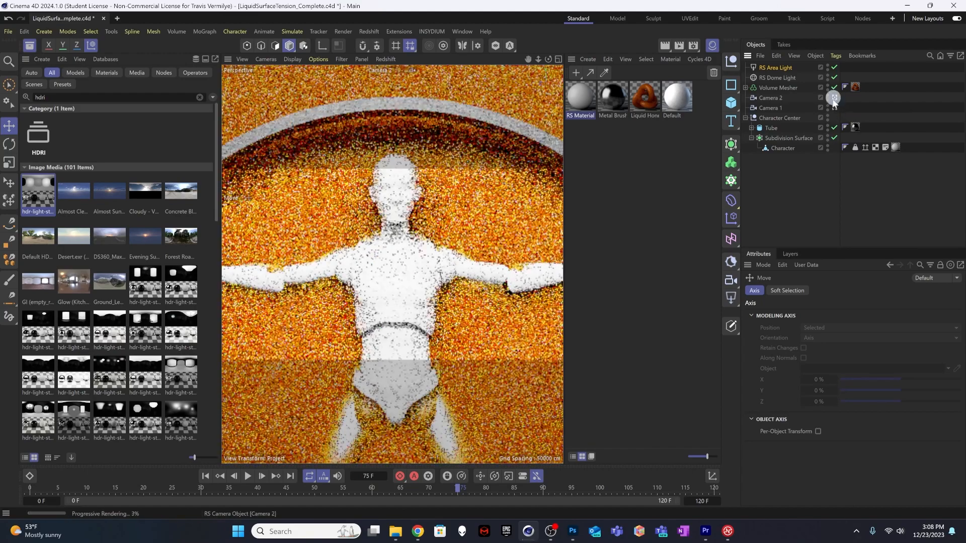
pyautogui.click(835, 107)
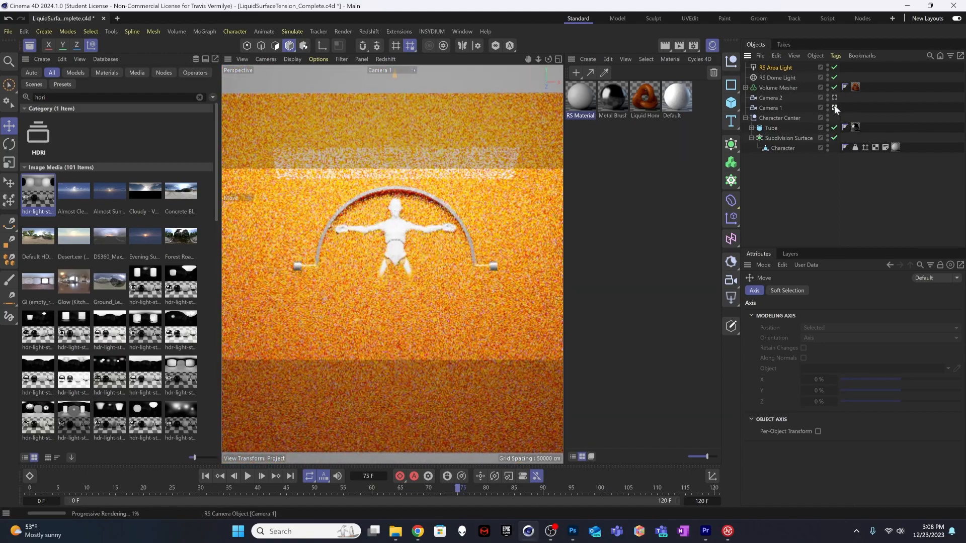
# Step: Raise the area light a little from the Default Camera and return the view to Camera 1
pyautogui.click(834, 107)
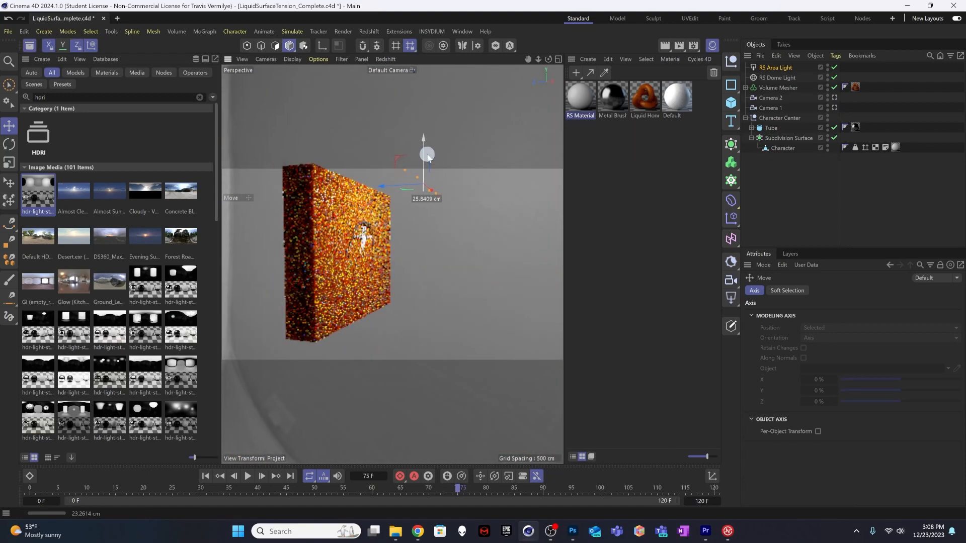
pyautogui.click(835, 107)
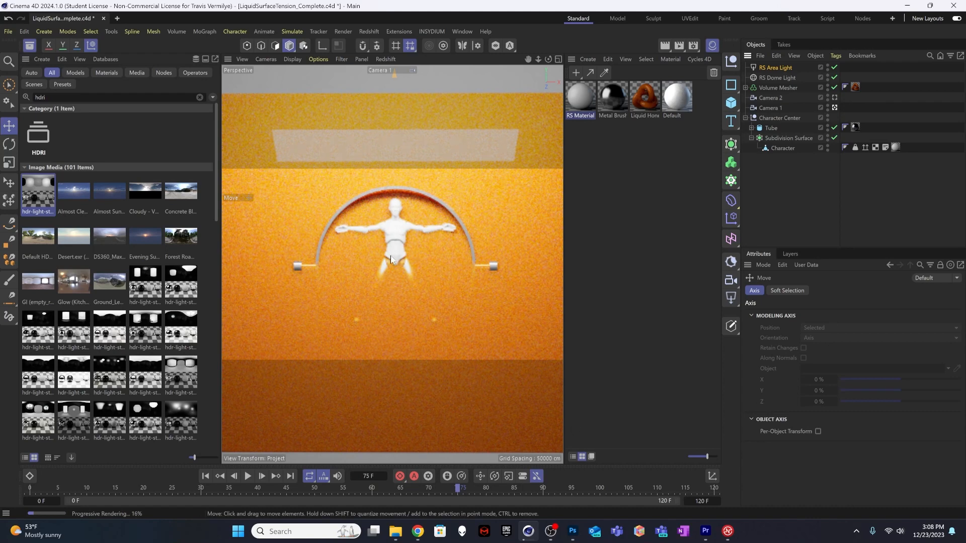
# Step: Set the RS Area Light's intensity to 50
pyautogui.click(769, 67)
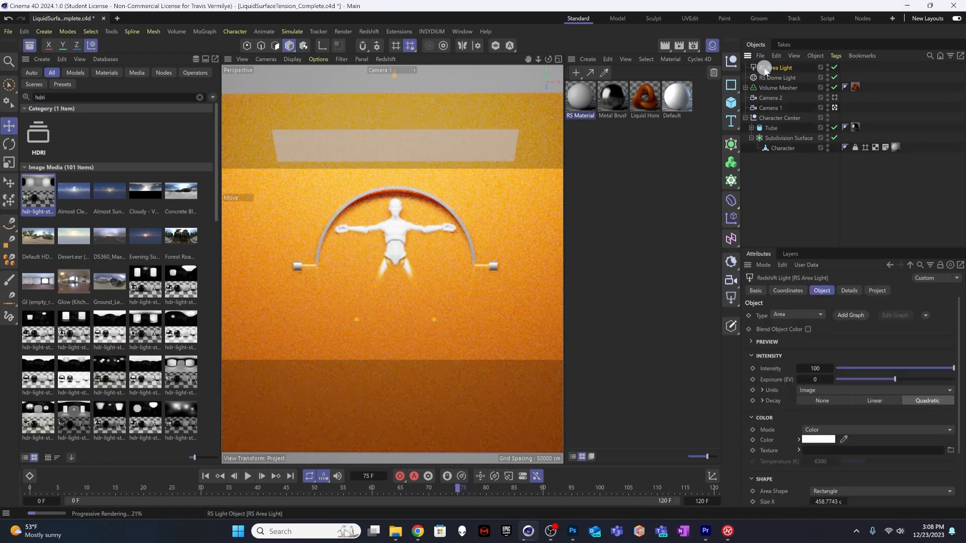
pyautogui.doubleClick(814, 369)
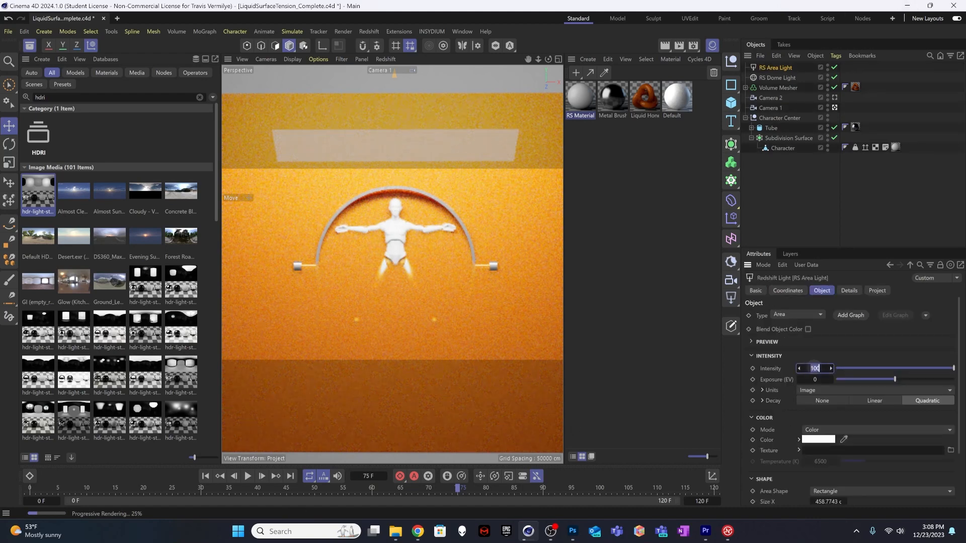
pyautogui.write('50')
pyautogui.press('Return')
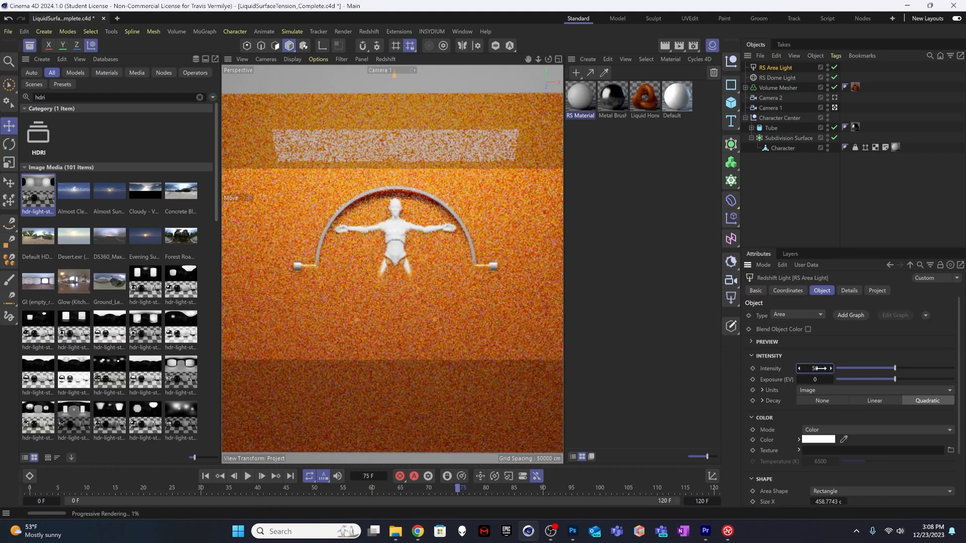
# Step: Set the RS Dome Light's intensity to 0.5, then reselect the area light
pyautogui.click(765, 79)
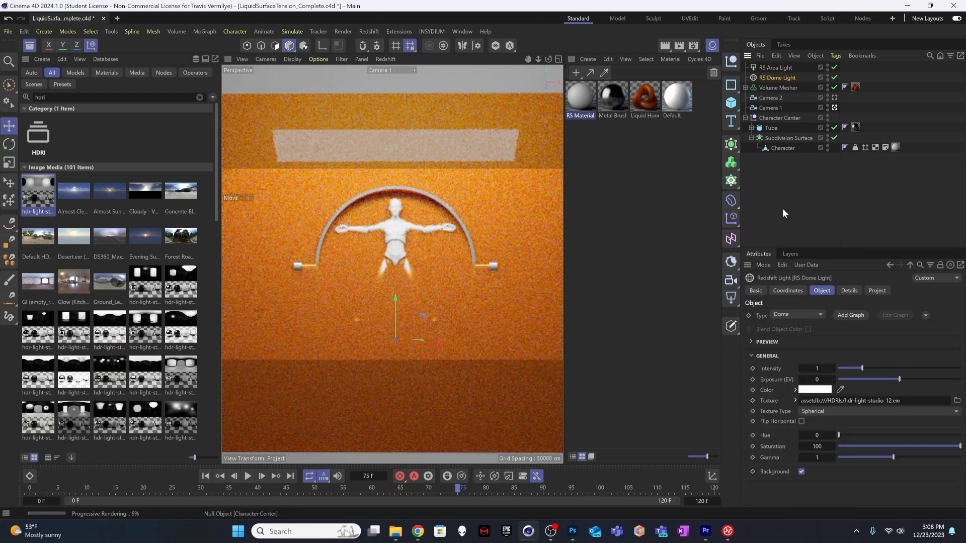
pyautogui.doubleClick(817, 368)
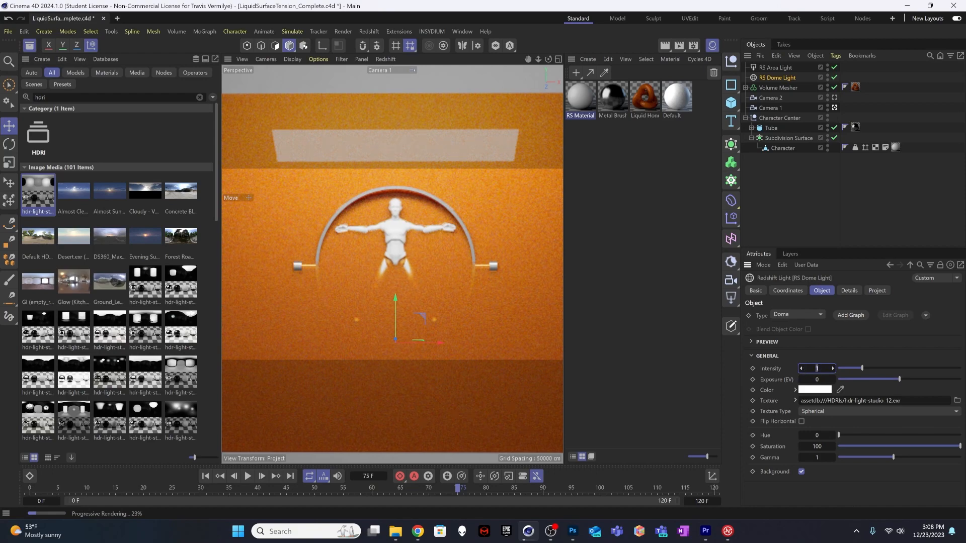
pyautogui.write('0.5')
pyautogui.press('Return')
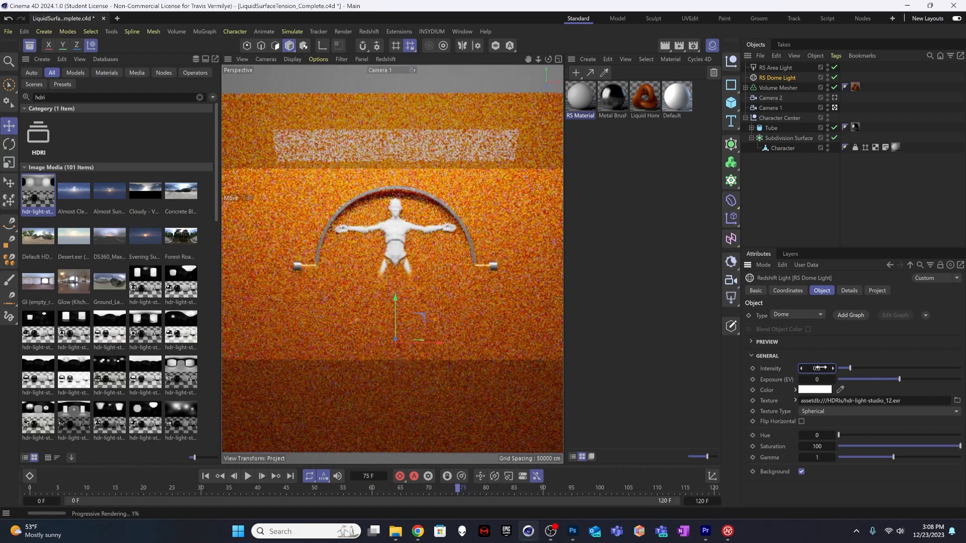
pyautogui.click(378, 231)
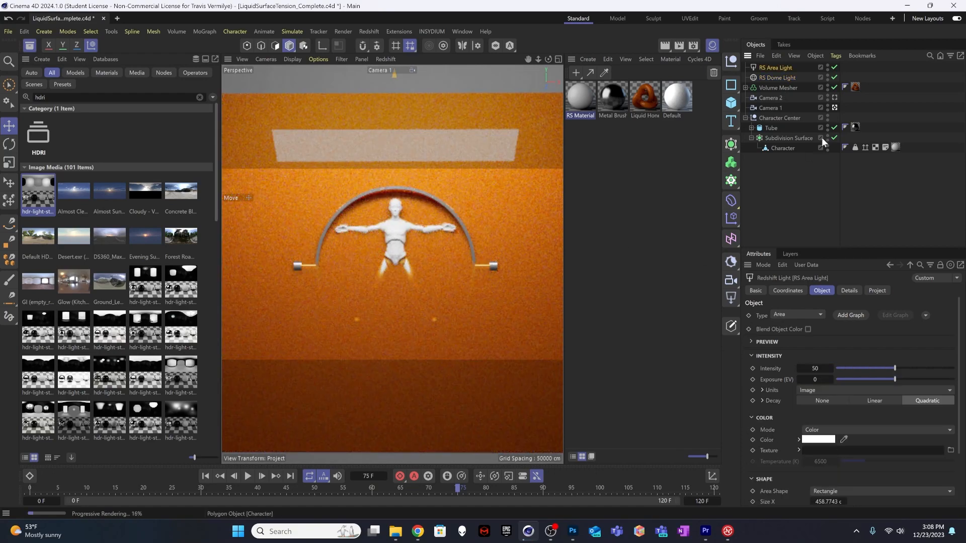
# Step: Examine the render of the figure through Camera 2 at frame 85 and frame 80
pyautogui.click(834, 98)
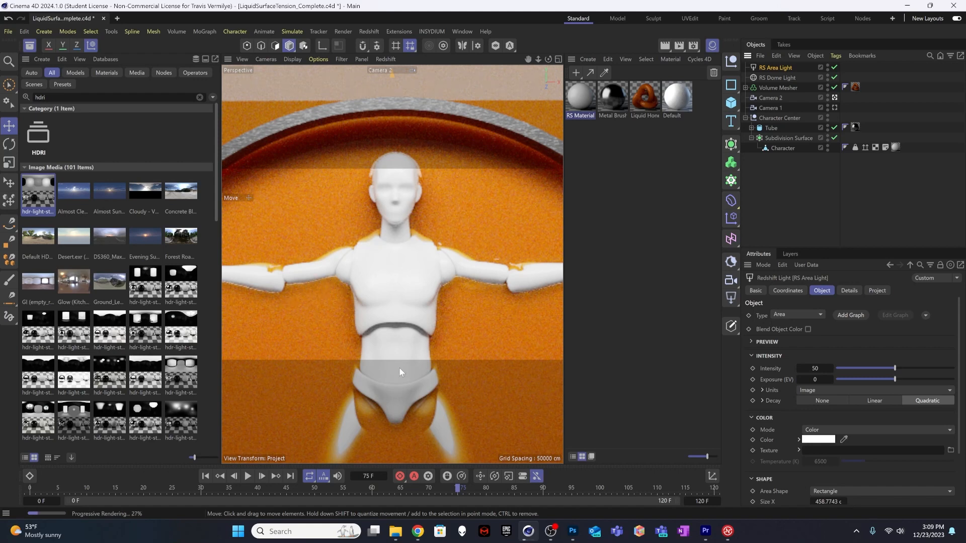
pyautogui.click(514, 487)
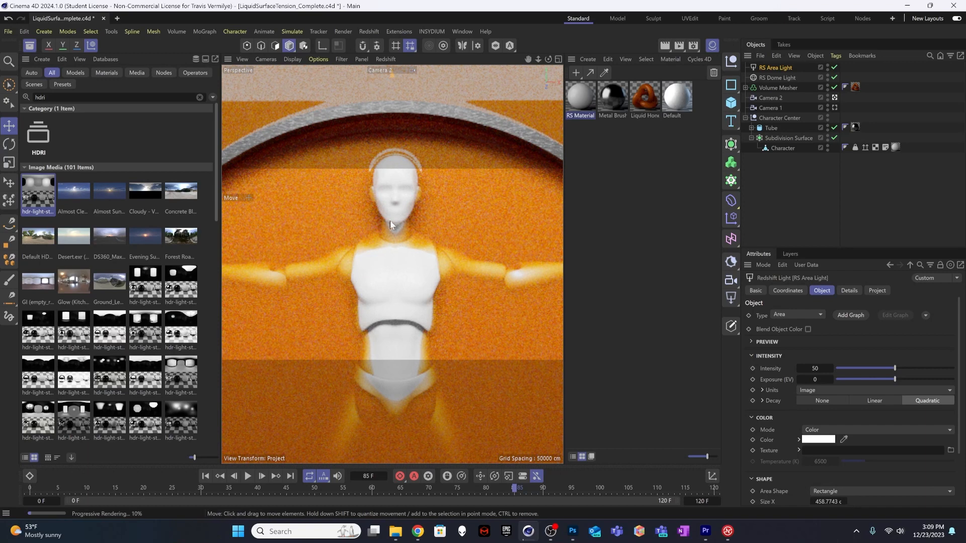
pyautogui.click(487, 486)
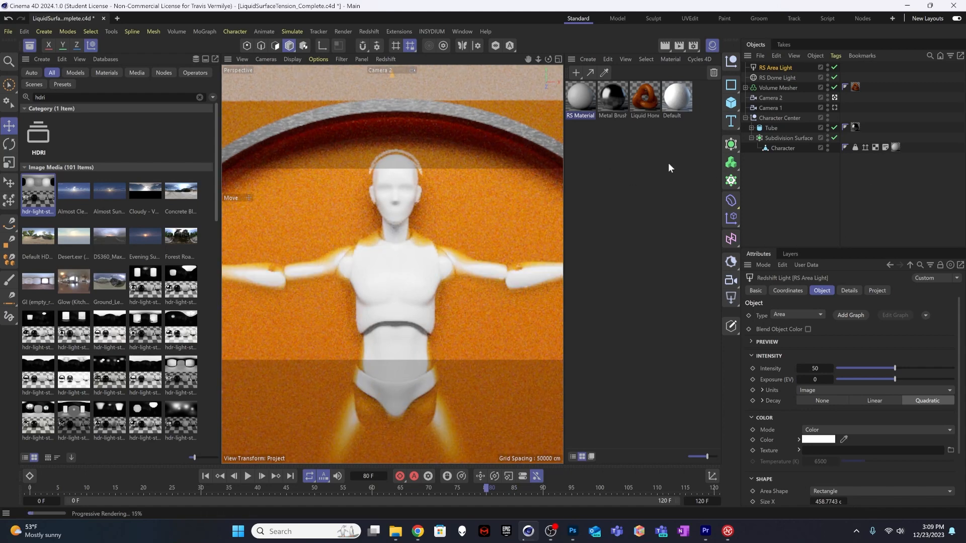
# Step: Duplicate the RS Area Light
pyautogui.click(767, 69)
pyautogui.hotkey('ctrl', 'c')
pyautogui.hotkey('ctrl', 'v')
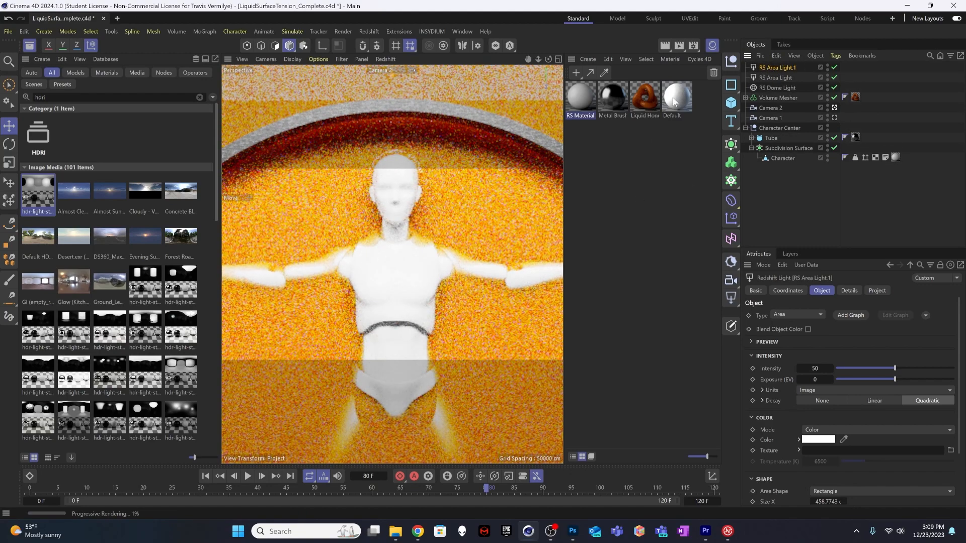
# Step: Switch to the Default Camera and move the duplicated area light lower and farther out in front of the honey volume
pyautogui.click(379, 70)
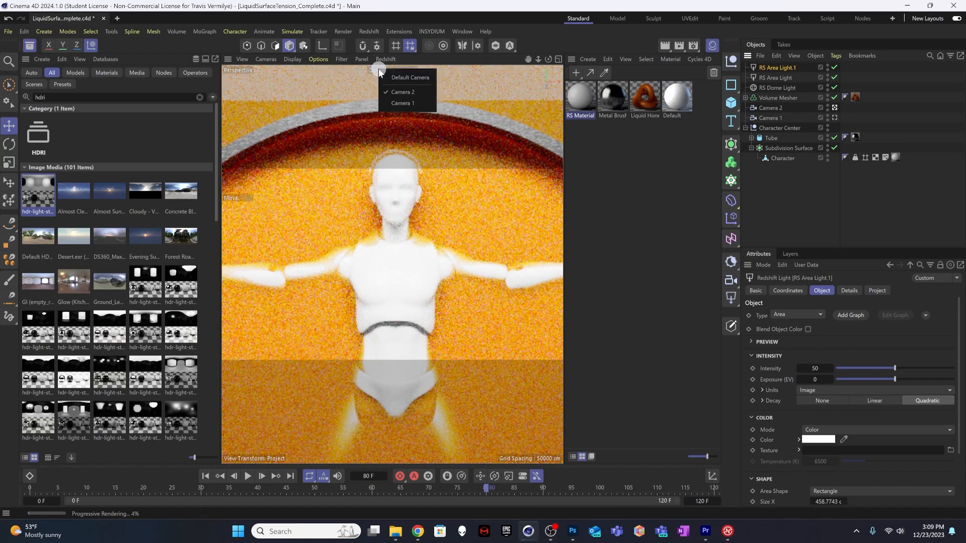
pyautogui.click(409, 77)
pyautogui.moveTo(422, 135); pyautogui.dragTo(422, 190)
pyautogui.moveTo(396, 238); pyautogui.dragTo(424, 238)
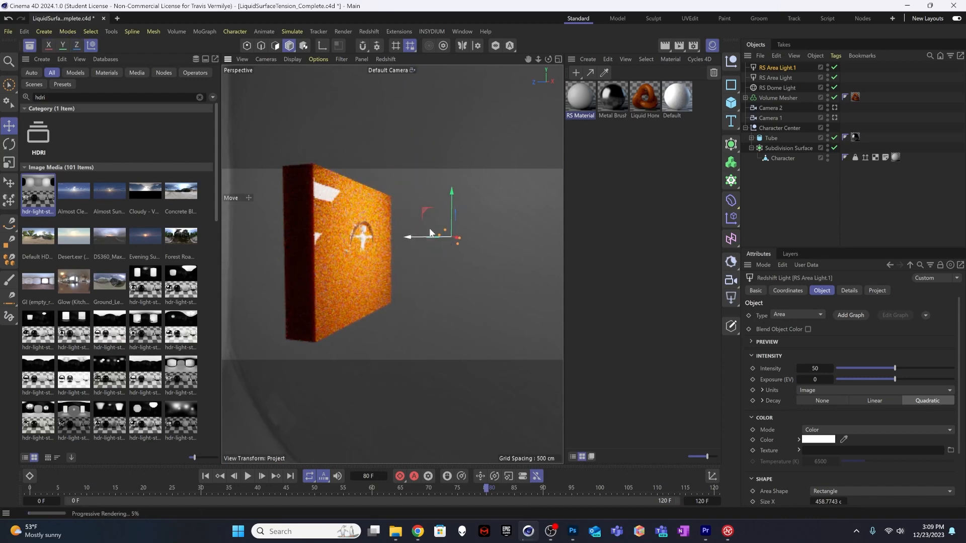
pyautogui.moveTo(452, 191); pyautogui.dragTo(452, 176)
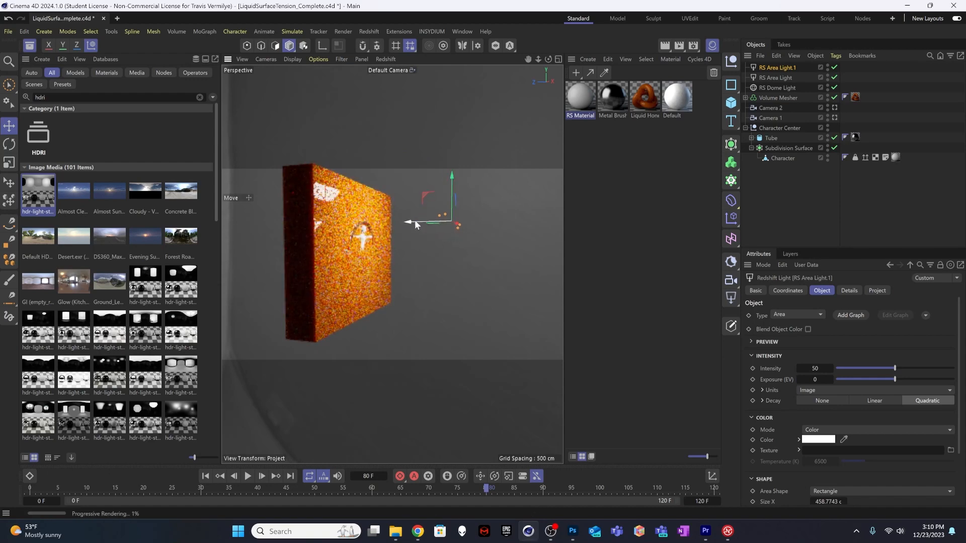
pyautogui.moveTo(413, 222); pyautogui.dragTo(423, 222)
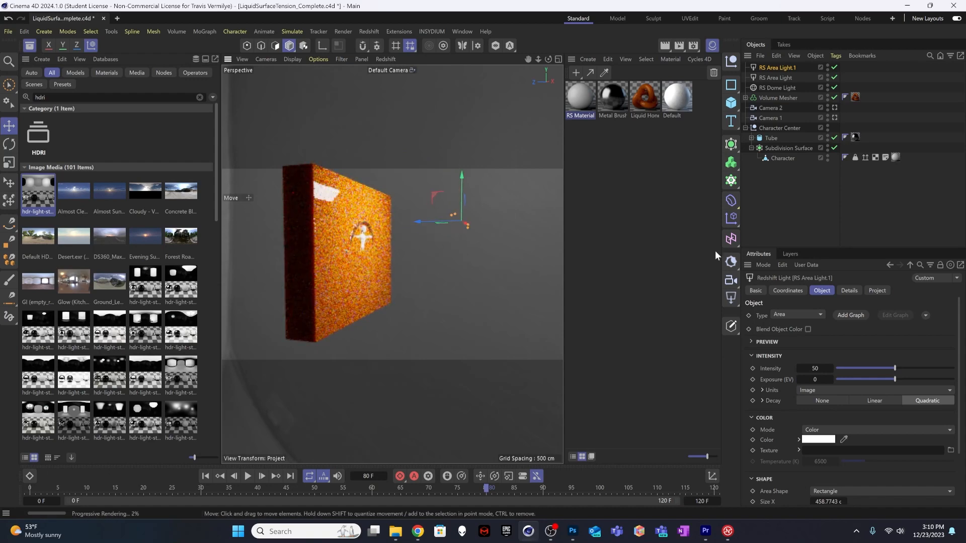
# Step: Set the duplicated area light's intensity to 40 and switch the view to Camera 1
pyautogui.moveTo(818, 368); pyautogui.dragTo(810, 368)
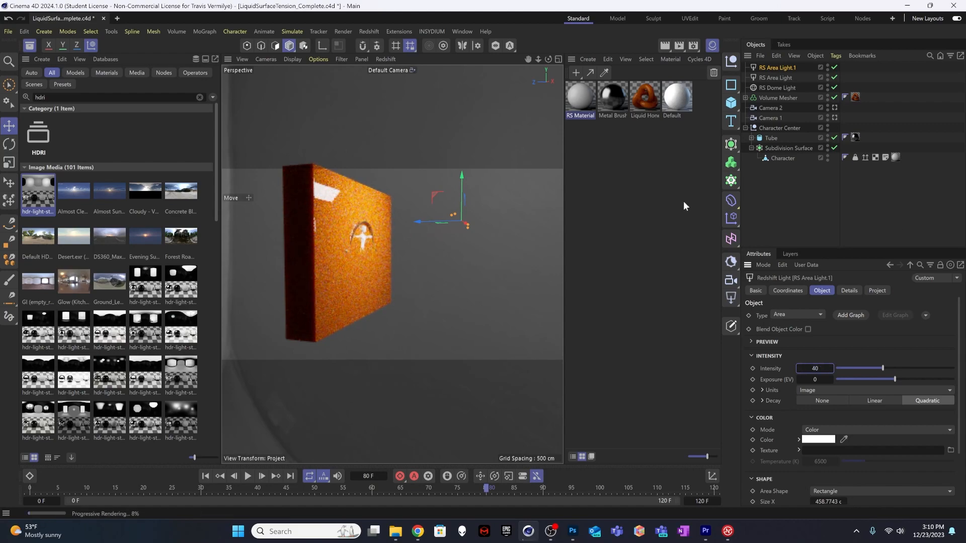
pyautogui.click(835, 118)
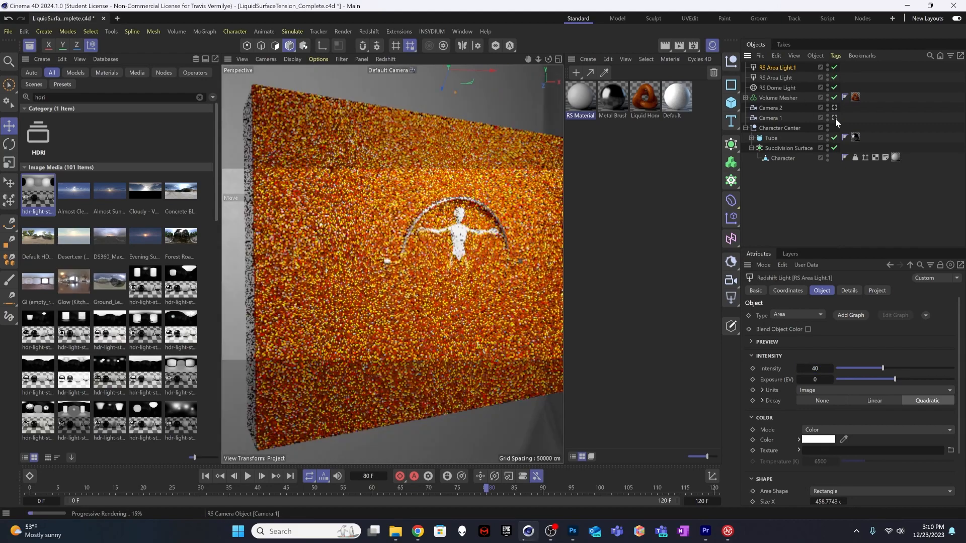
# Step: View the scene through Camera 2 and set the Liquid Honey material's reflection roughness to 0.3
pyautogui.click(834, 108)
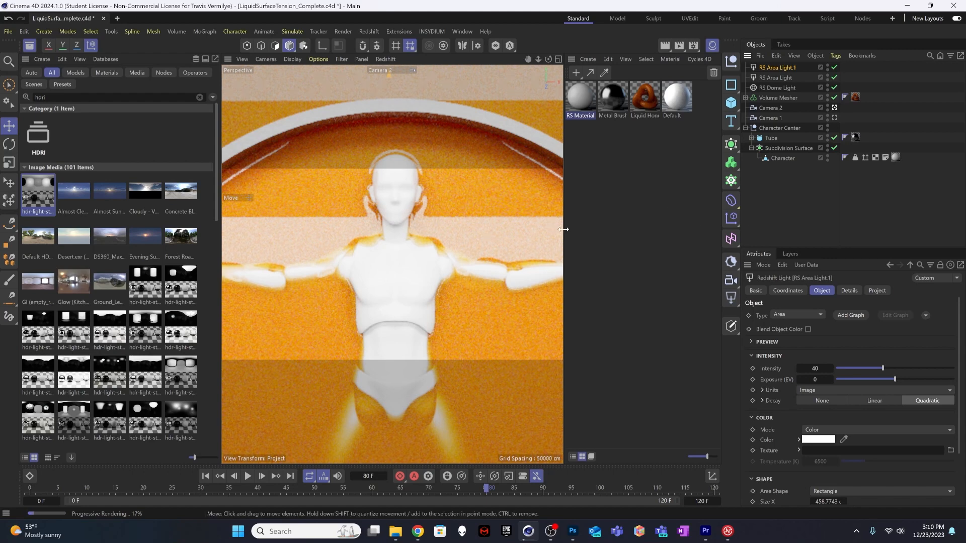
pyautogui.click(645, 98)
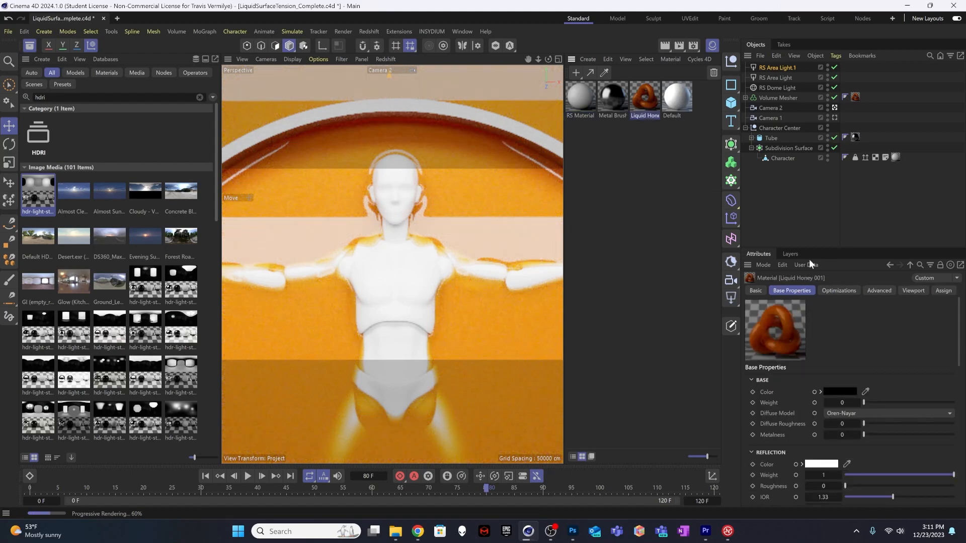
pyautogui.moveTo(811, 247); pyautogui.dragTo(814, 165)
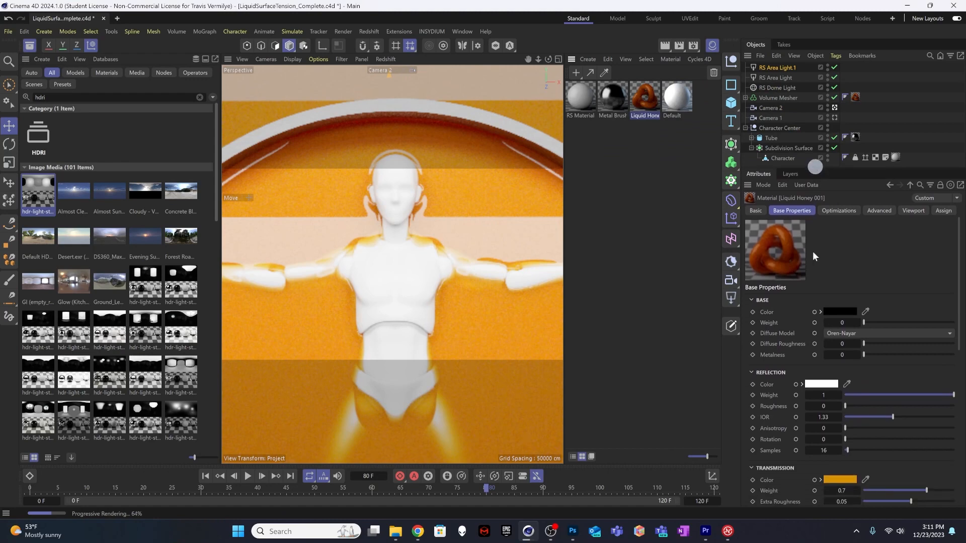
pyautogui.click(823, 406)
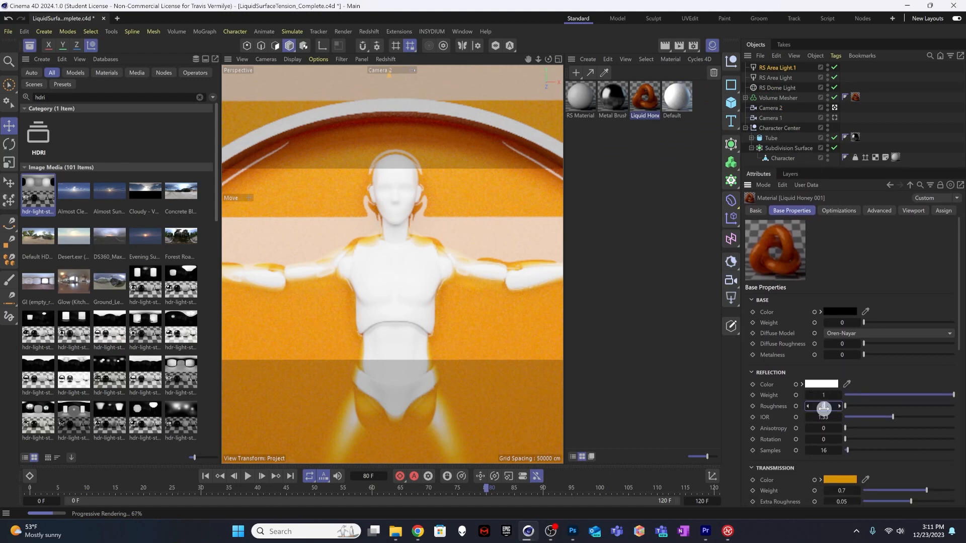
pyautogui.write('0.3')
pyautogui.press('Return')
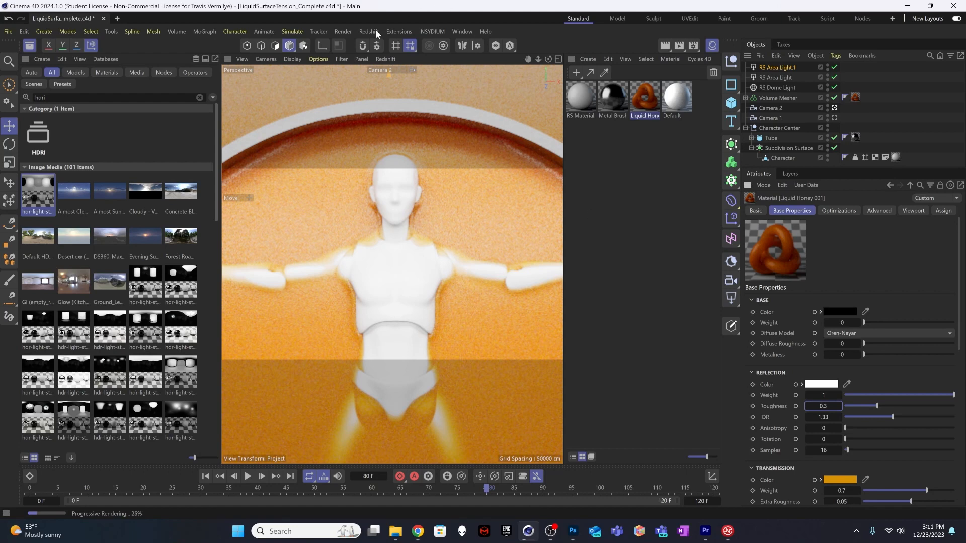
# Step: Restart the Redshift IPR in the viewport and darken the RS Material's diffuse color to a mid grey
pyautogui.click(384, 59)
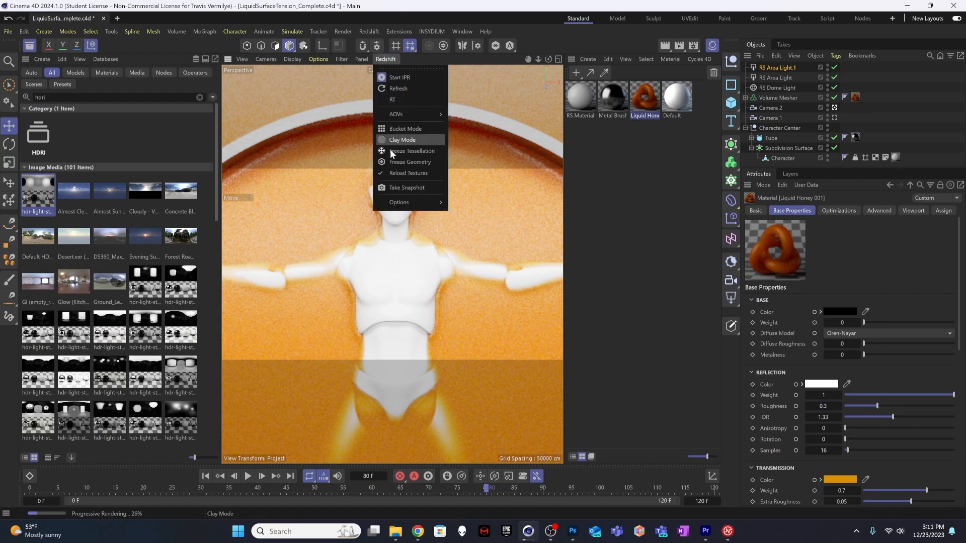
pyautogui.click(397, 77)
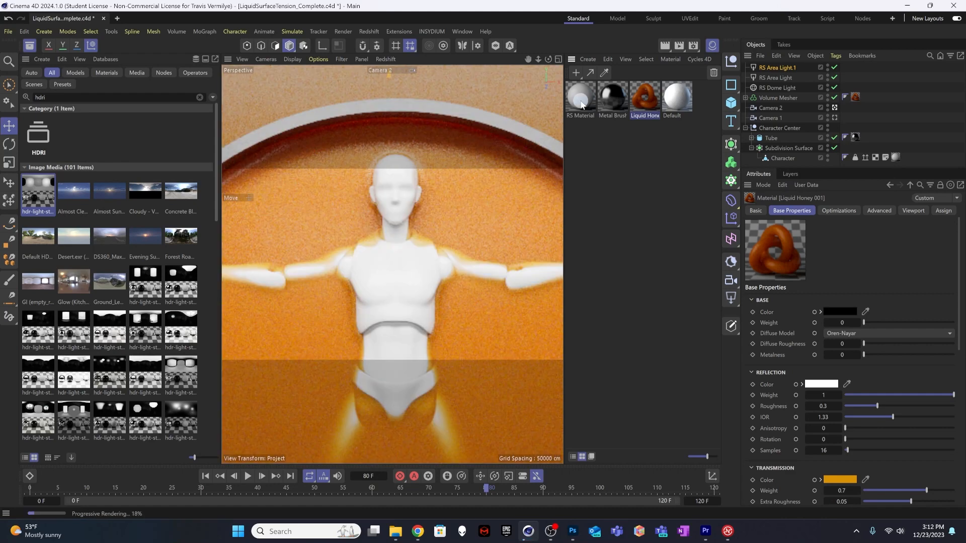
pyautogui.click(580, 97)
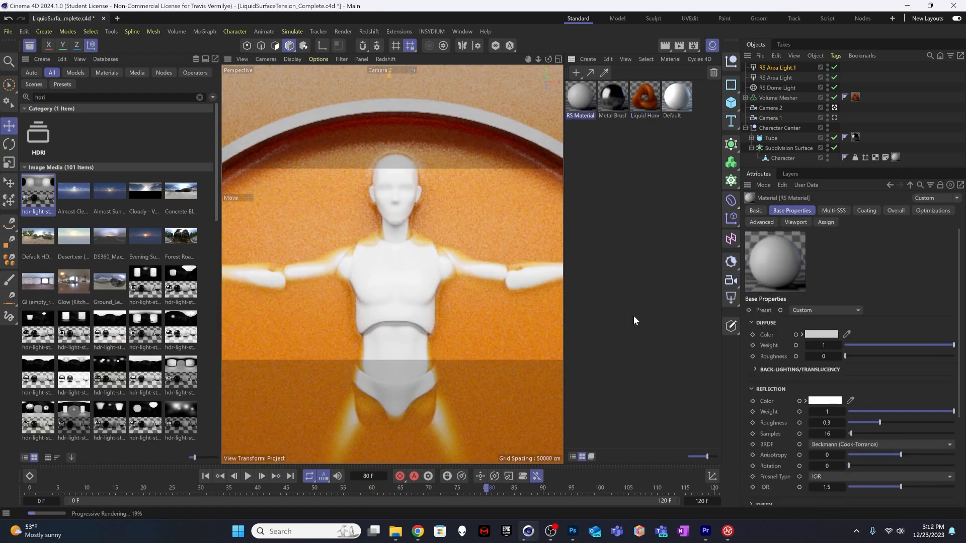
pyautogui.click(814, 401)
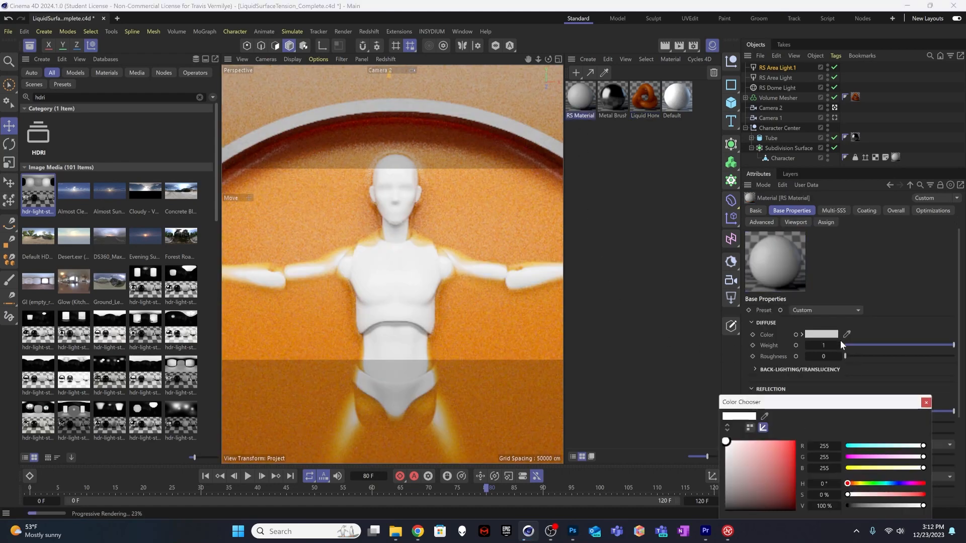
pyautogui.click(821, 334)
pyautogui.moveTo(723, 414); pyautogui.dragTo(722, 422)
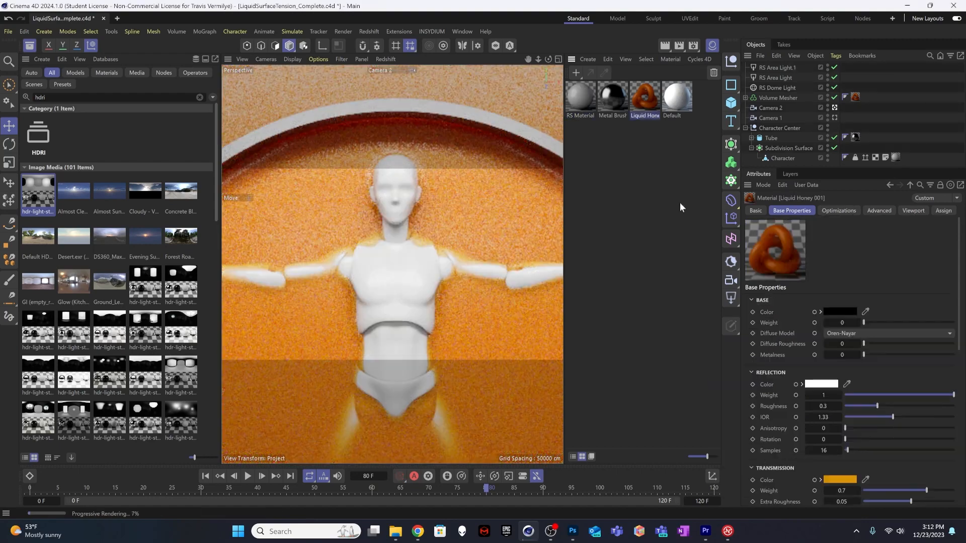
# Step: Change the Liquid Honey material's transmission color to a pale, desaturated beige-grey
pyautogui.click(751, 372)
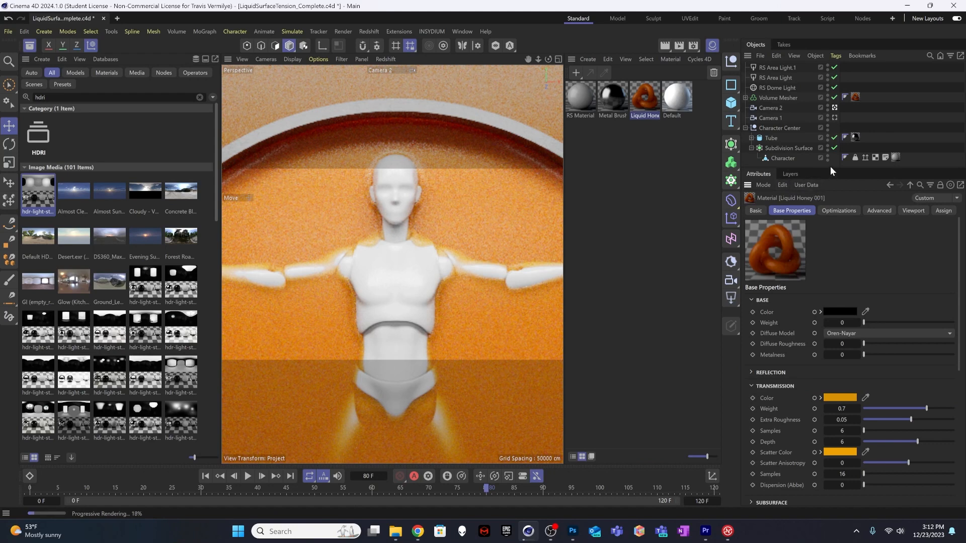
pyautogui.click(751, 300)
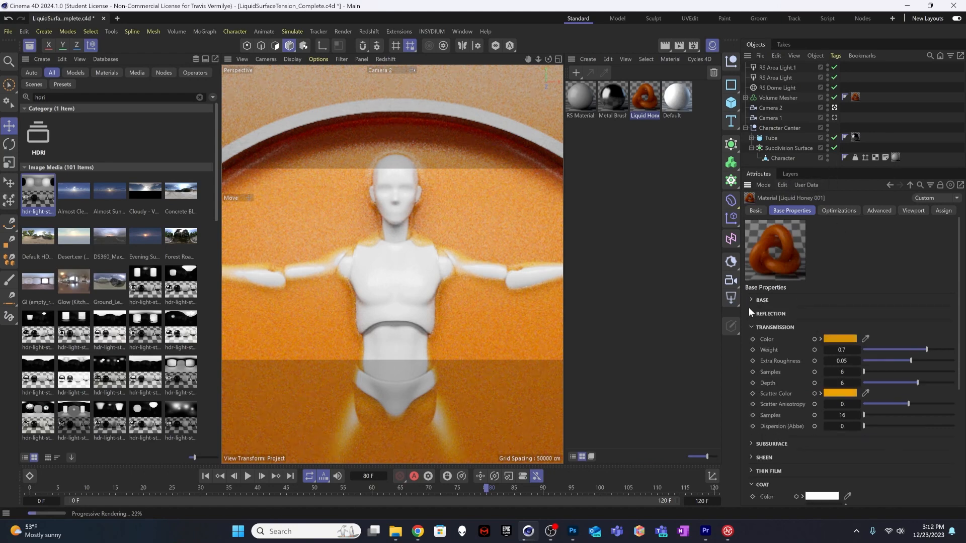
pyautogui.click(845, 339)
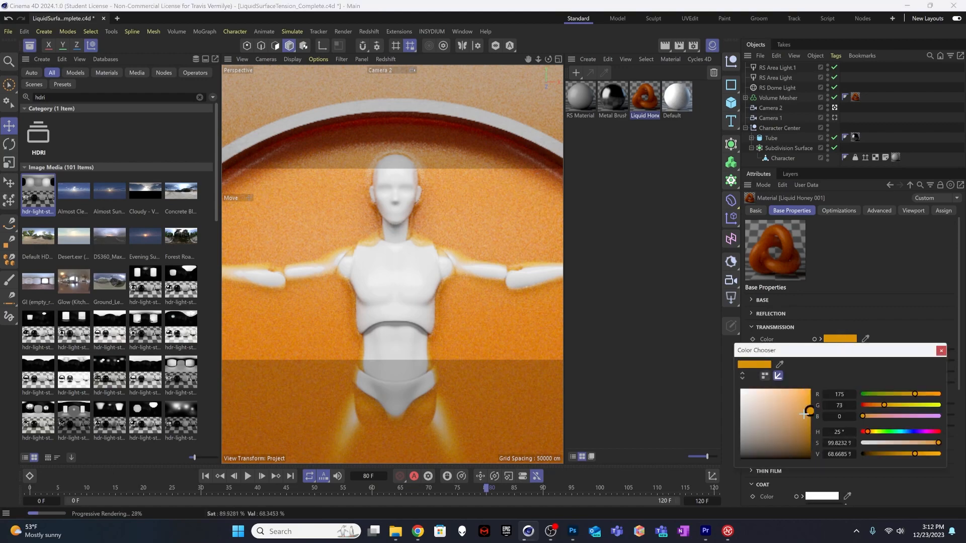
pyautogui.click(881, 394)
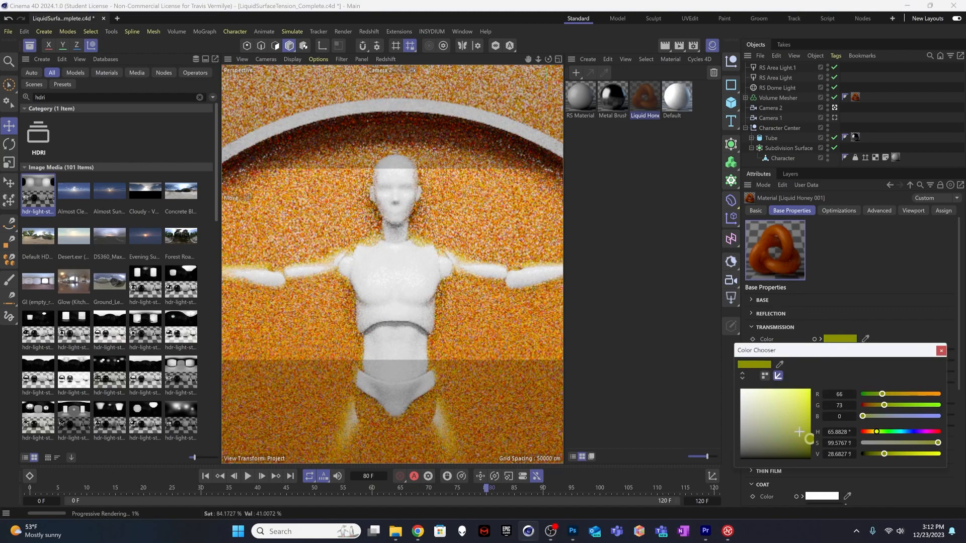
pyautogui.moveTo(805, 439); pyautogui.dragTo(751, 423)
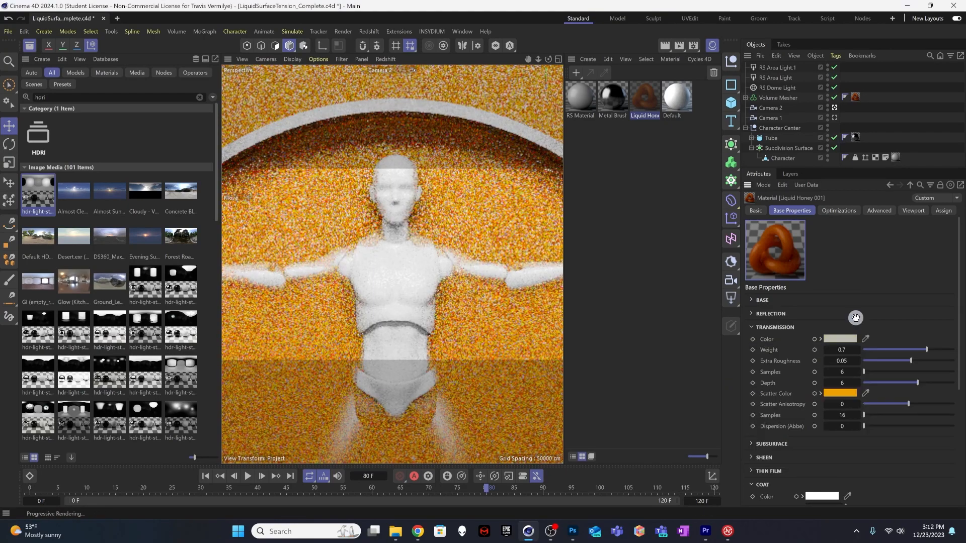
# Step: Change the Liquid Honey material's transmission scatter color to a pale cream, RGB 183, 178, 151
pyautogui.click(839, 392)
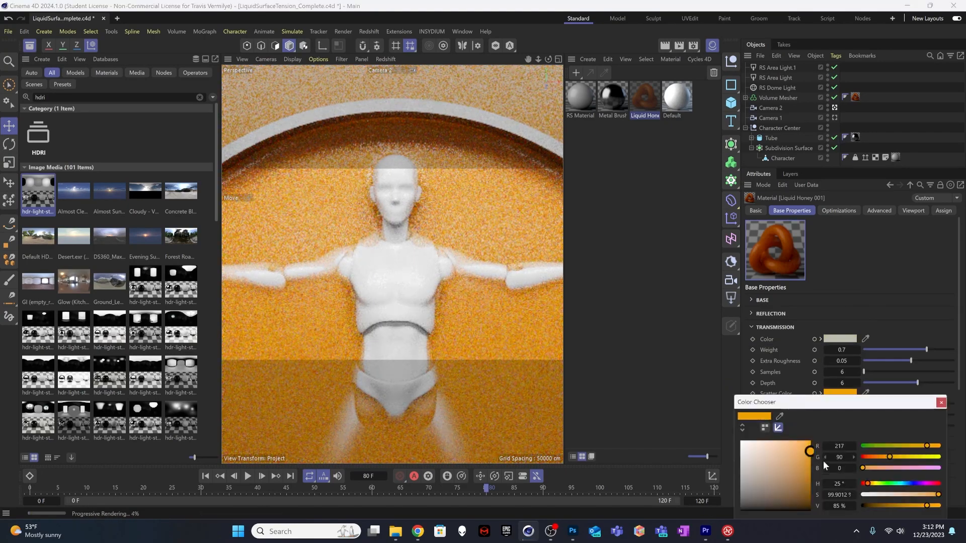
pyautogui.moveTo(809, 451); pyautogui.dragTo(753, 461)
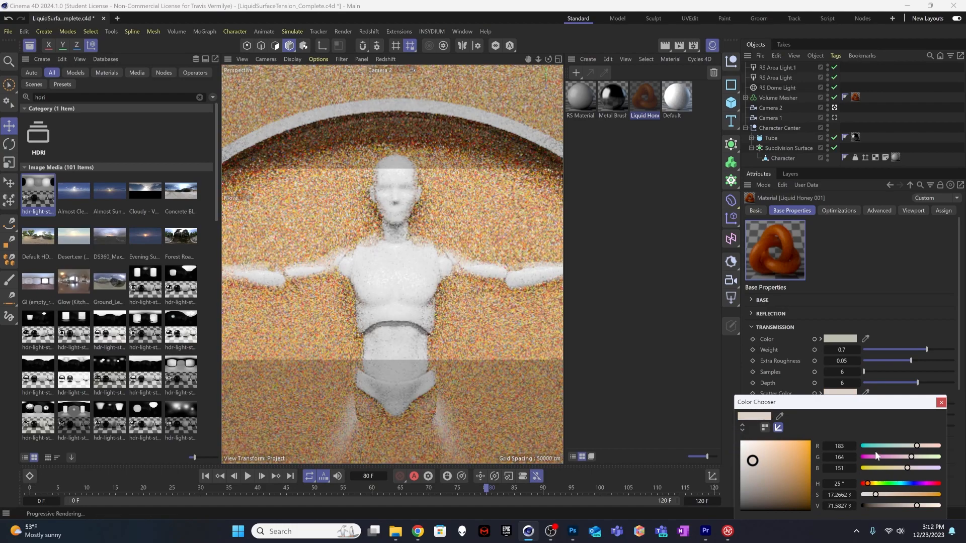
pyautogui.moveTo(867, 483)
pyautogui.mouseDown()
pyautogui.moveTo(891, 483)
pyautogui.moveTo(873, 483)
pyautogui.mouseUp()
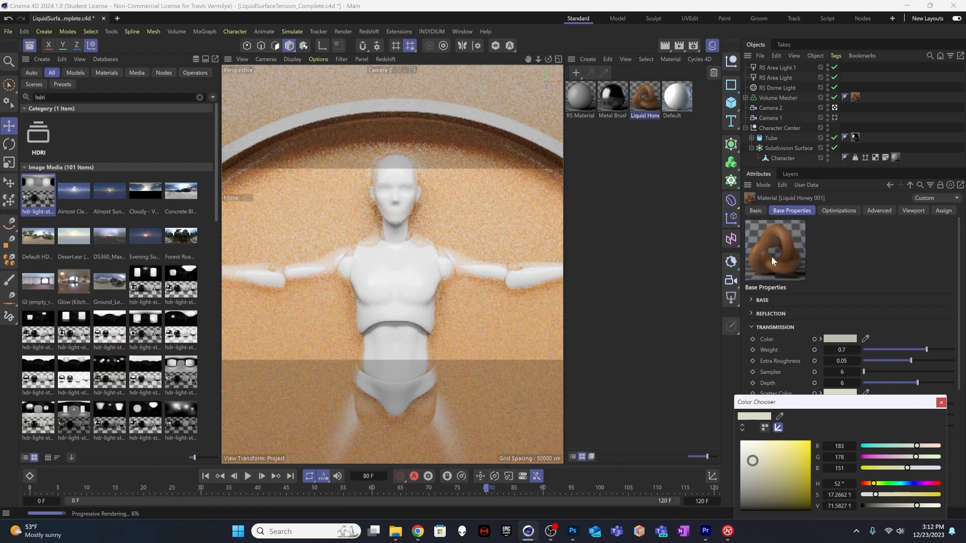
pyautogui.click(890, 306)
# Step: Change the Liquid Honey material's subsurface color to a pale grey and its subsurface radius color to a pale green
pyautogui.scroll(-2, 830, 475)
pyautogui.scroll(-2, 830, 475)
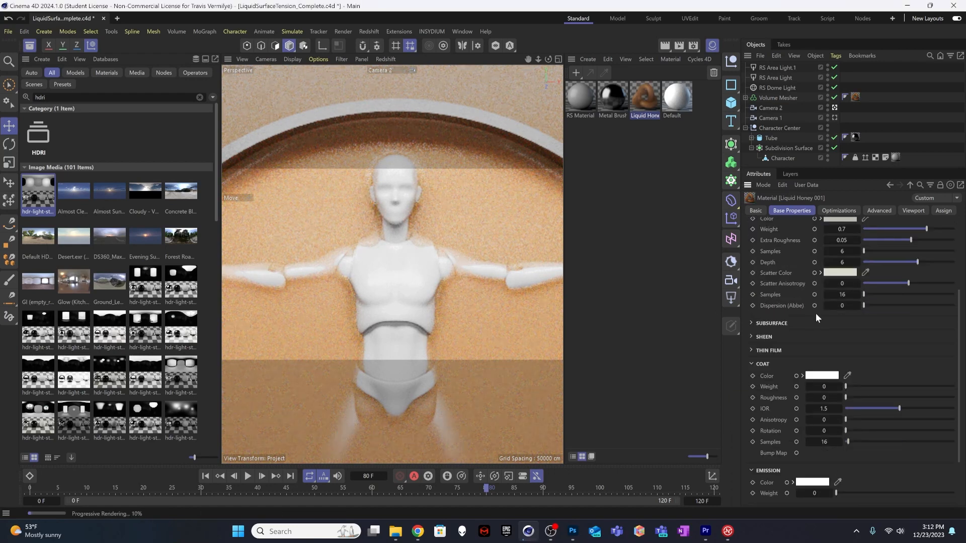
pyautogui.click(751, 324)
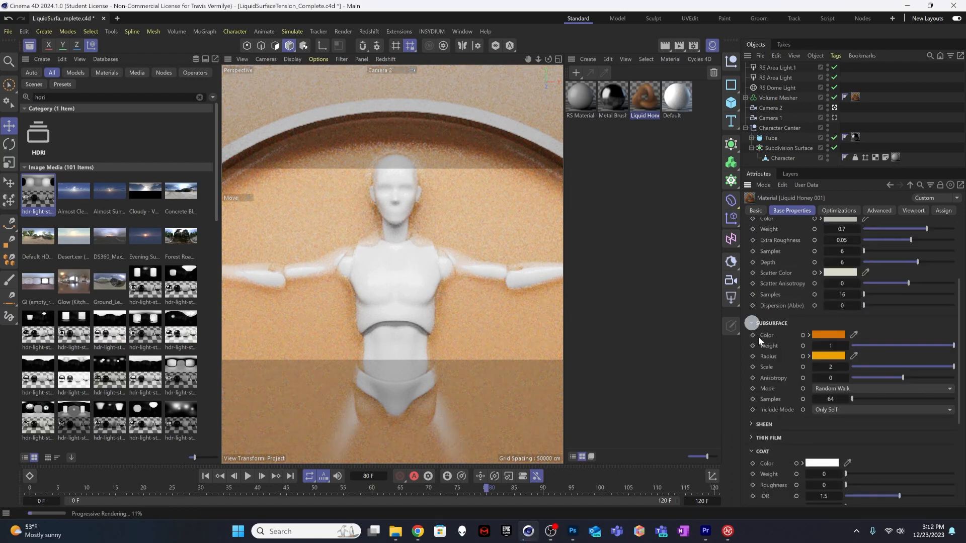
pyautogui.click(835, 335)
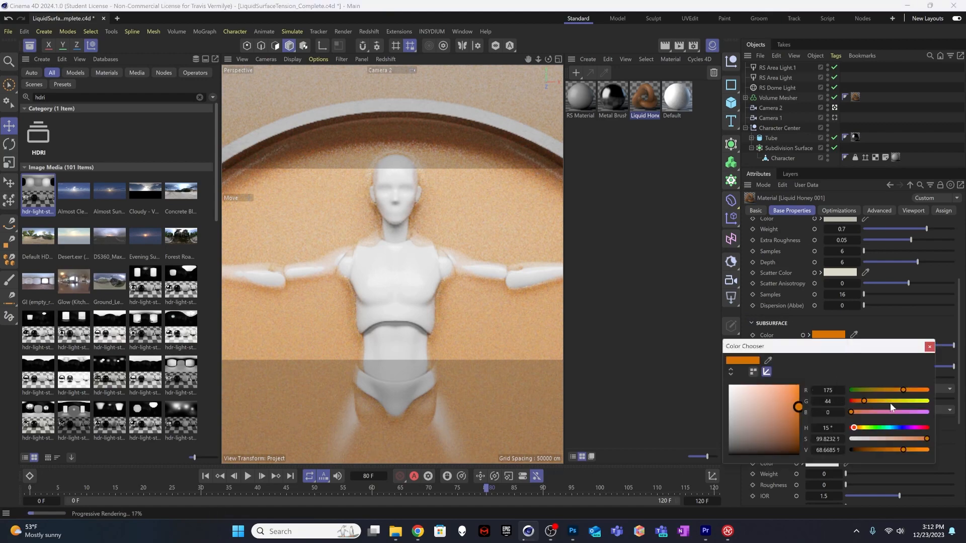
pyautogui.moveTo(861, 427); pyautogui.dragTo(873, 428)
pyautogui.moveTo(867, 389); pyautogui.dragTo(877, 391)
pyautogui.moveTo(795, 411)
pyautogui.mouseDown()
pyautogui.moveTo(744, 416)
pyautogui.moveTo(735, 403)
pyautogui.mouseUp()
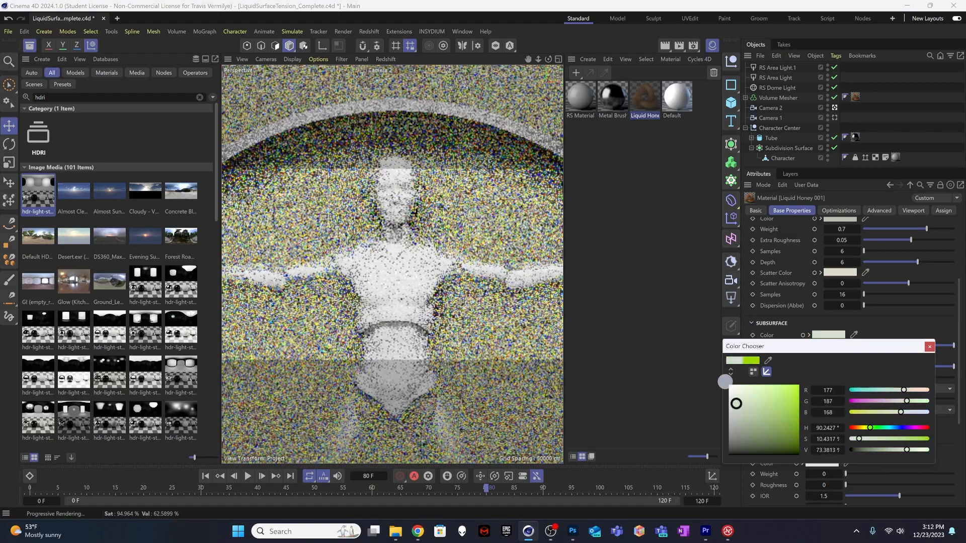
pyautogui.click(929, 346)
pyautogui.click(827, 356)
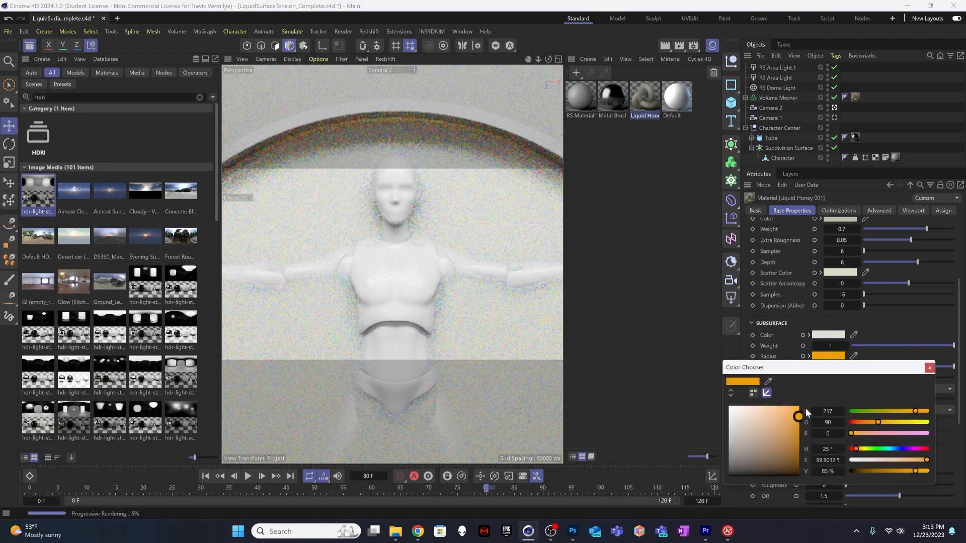
pyautogui.moveTo(786, 421); pyautogui.dragTo(745, 427)
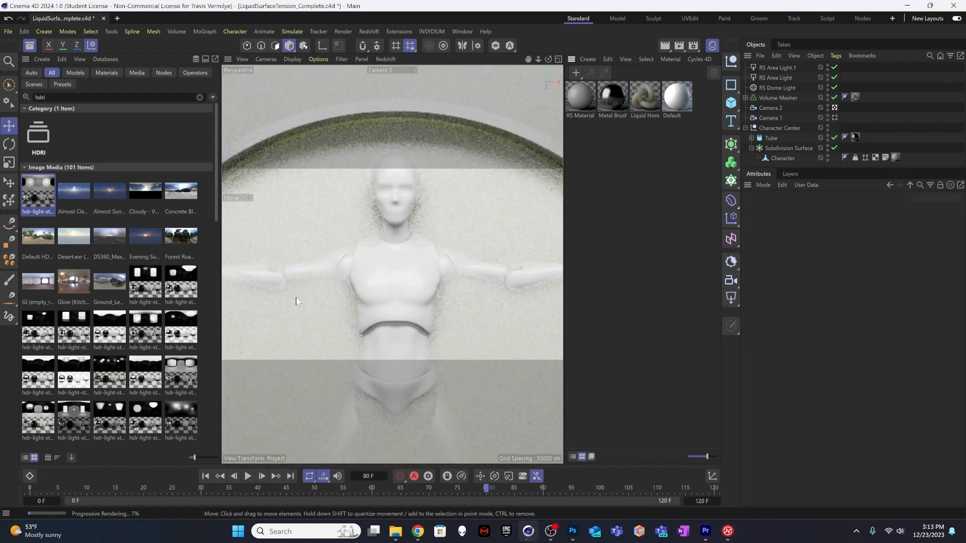
# Step: Lower the Liquid Honey material's reflection roughness to 0.2
pyautogui.click(642, 101)
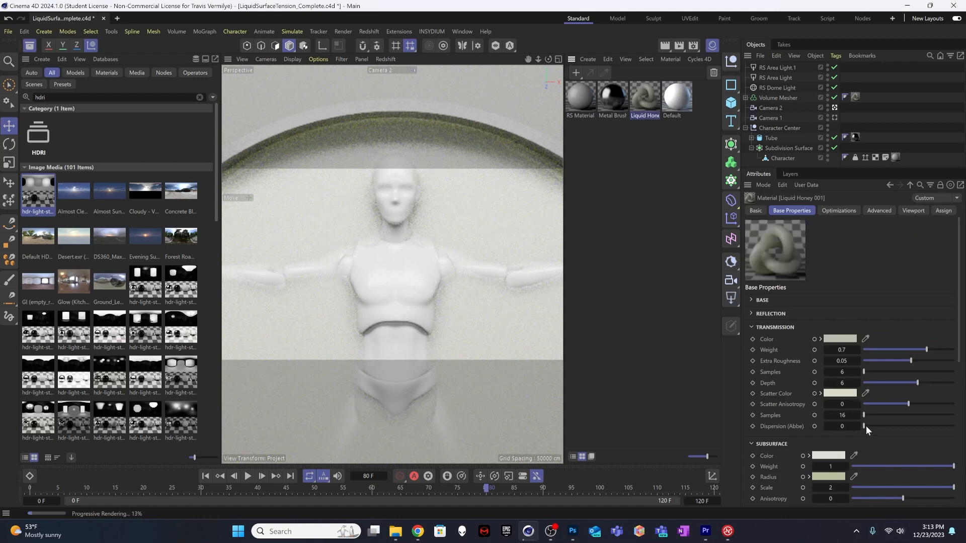
pyautogui.click(751, 442)
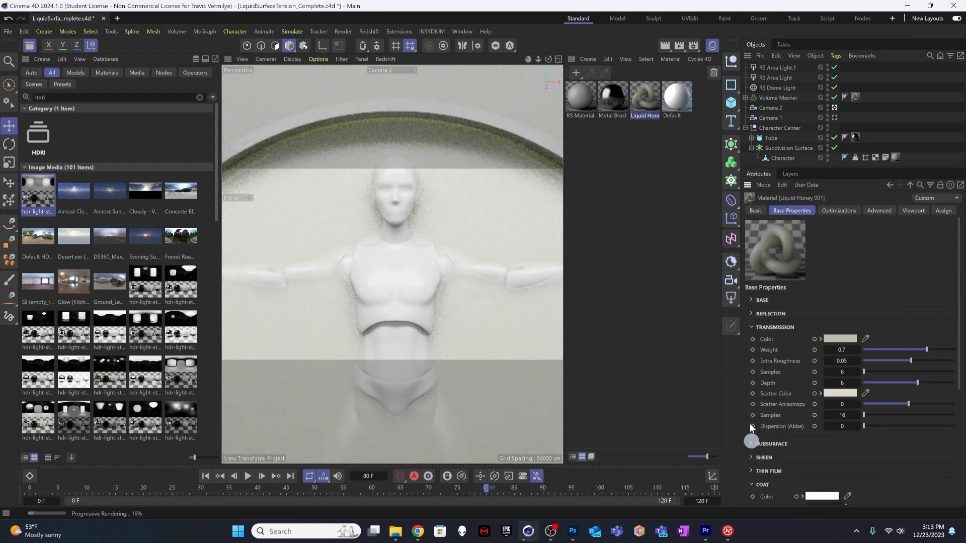
pyautogui.click(752, 314)
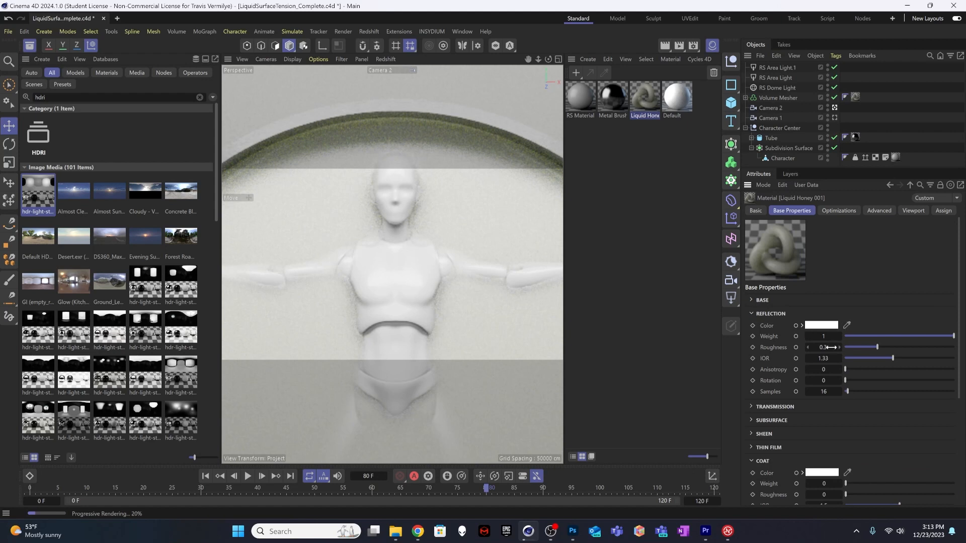
pyautogui.doubleClick(842, 347)
pyautogui.write('.15')
pyautogui.press('Return')
pyautogui.press('Return')
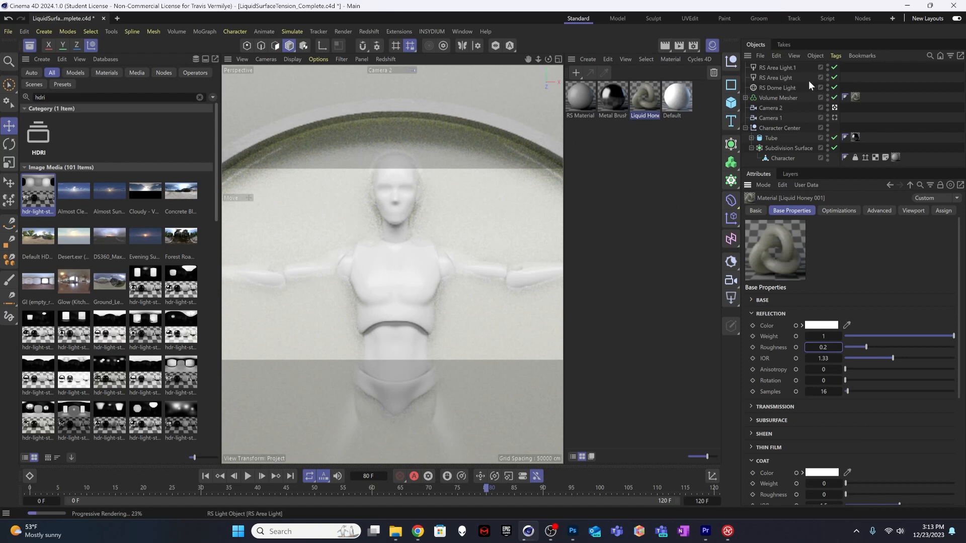
# Step: Tint the original RS Area Light a warm cream, RGB 233, 211, 186
pyautogui.click(782, 76)
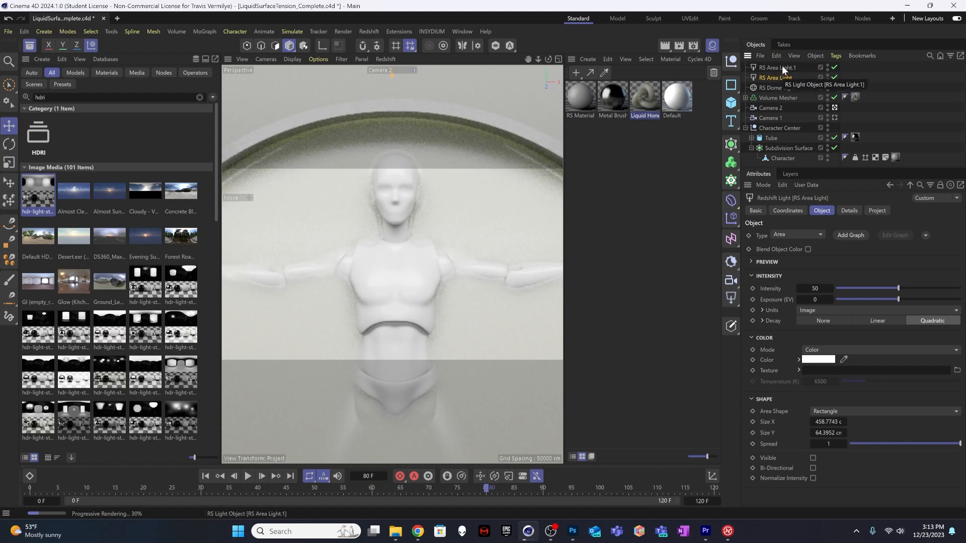
pyautogui.doubleClick(781, 78)
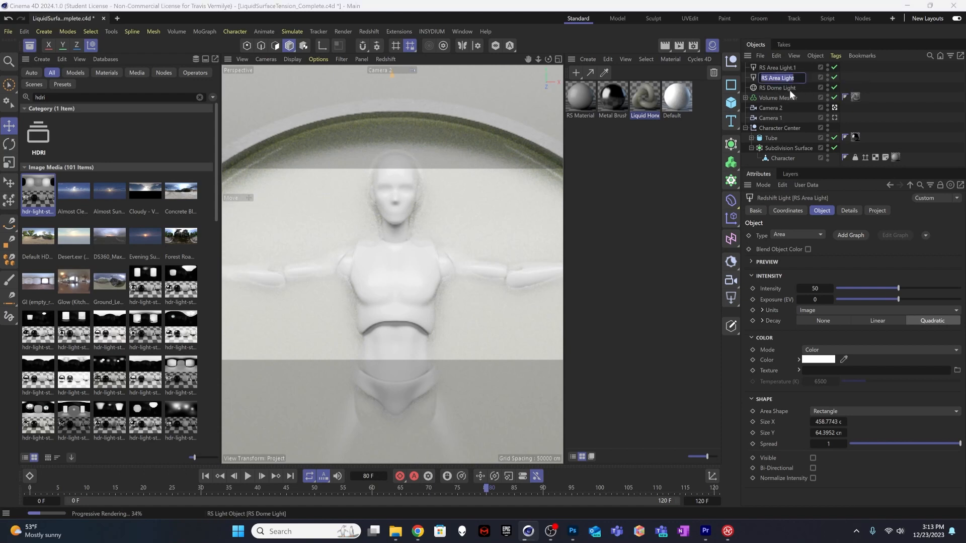
pyautogui.click(750, 72)
pyautogui.click(819, 360)
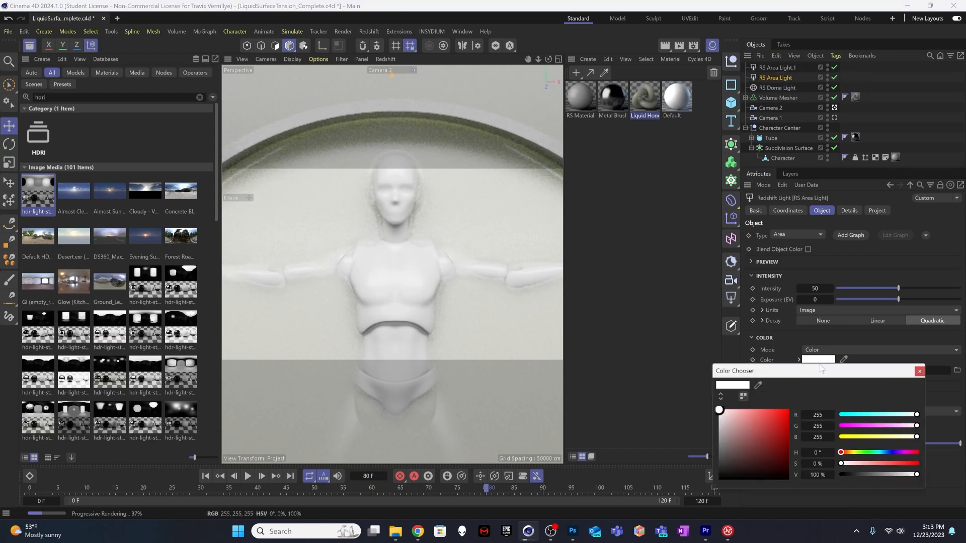
pyautogui.click(725, 414)
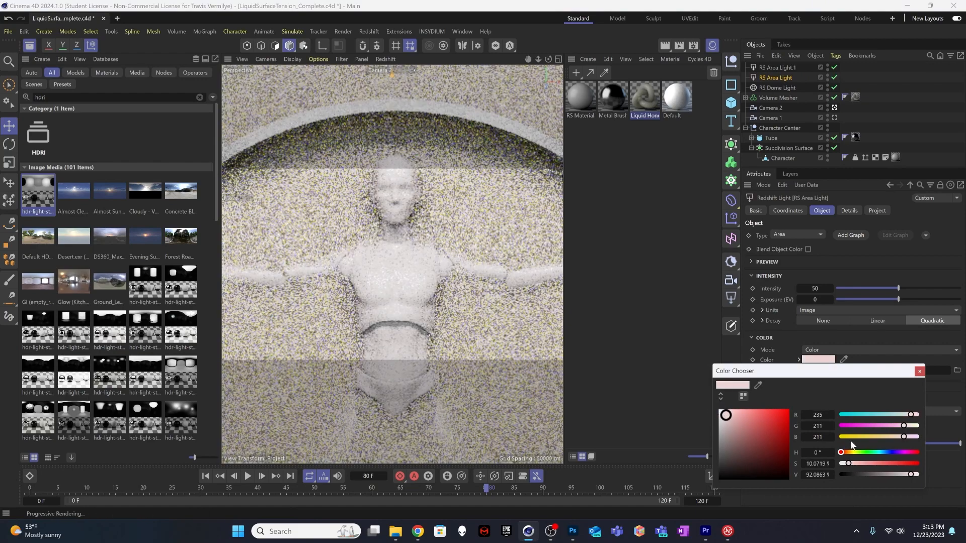
pyautogui.moveTo(851, 452); pyautogui.dragTo(849, 453)
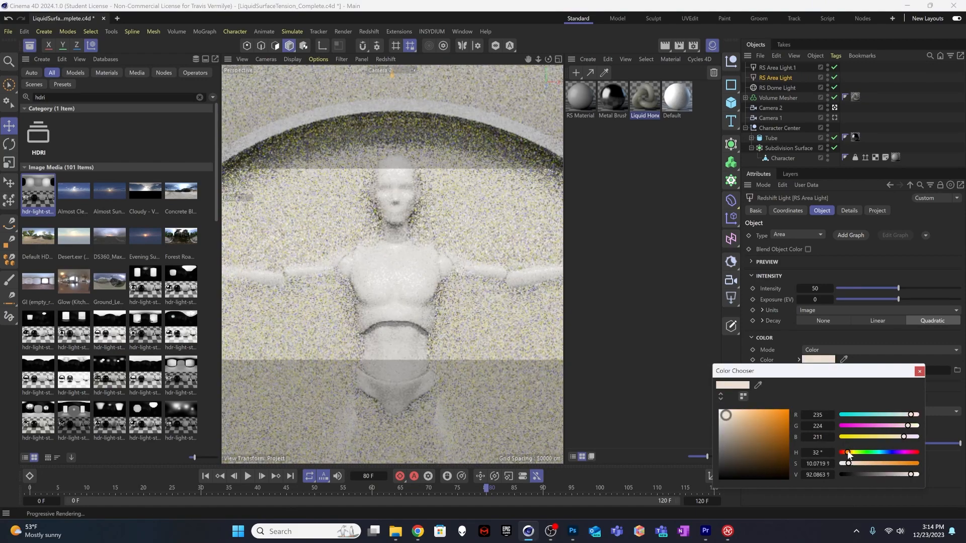
pyautogui.click(733, 415)
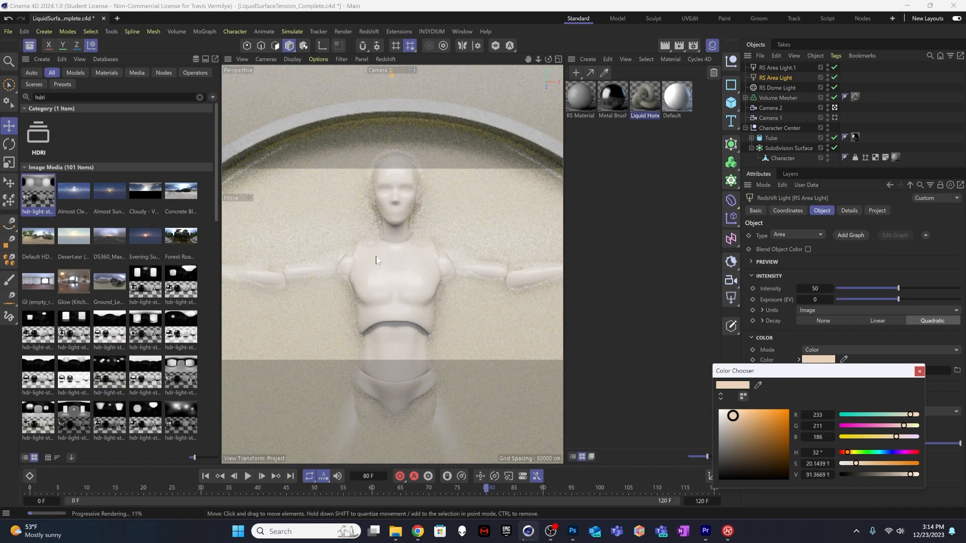
pyautogui.click(626, 195)
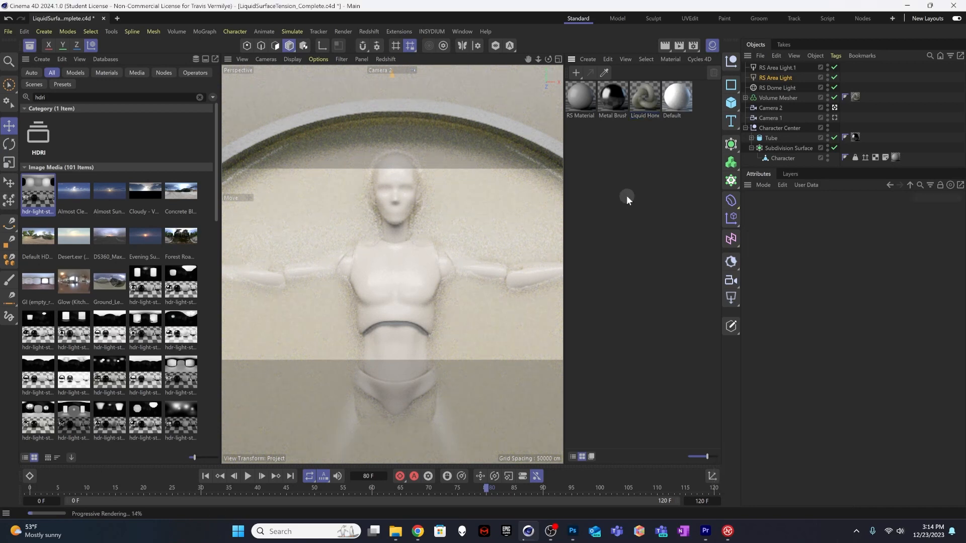
# Step: Tint RS Area Light.1 a very faint warm off-white, RGB 250, 248, 245
pyautogui.click(777, 69)
pyautogui.click(818, 359)
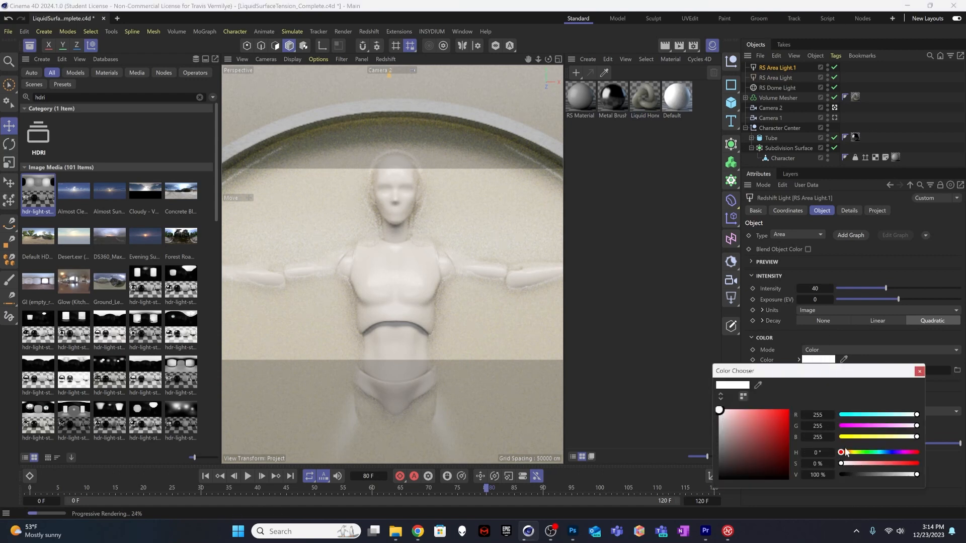
pyautogui.moveTo(843, 451); pyautogui.dragTo(848, 452)
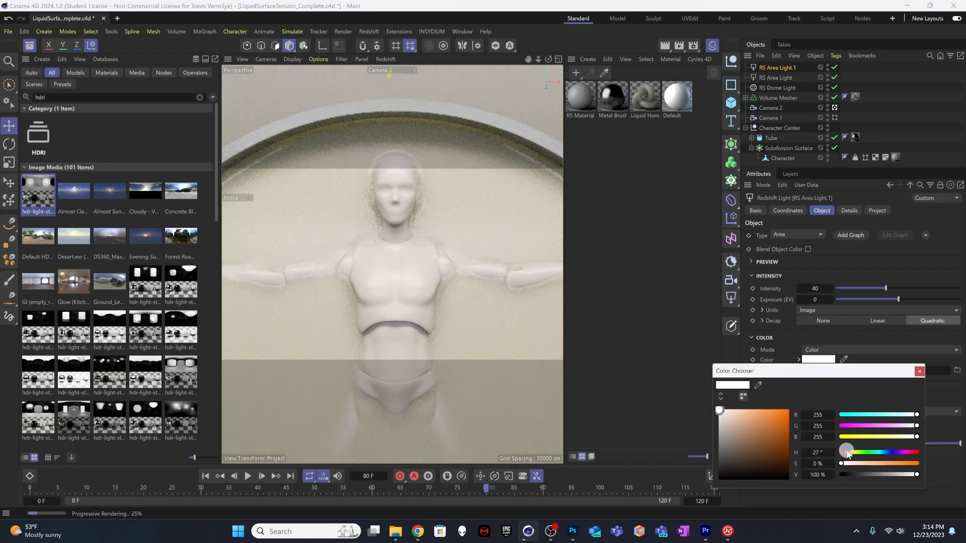
pyautogui.click(716, 407)
pyautogui.moveTo(716, 407); pyautogui.dragTo(720, 410)
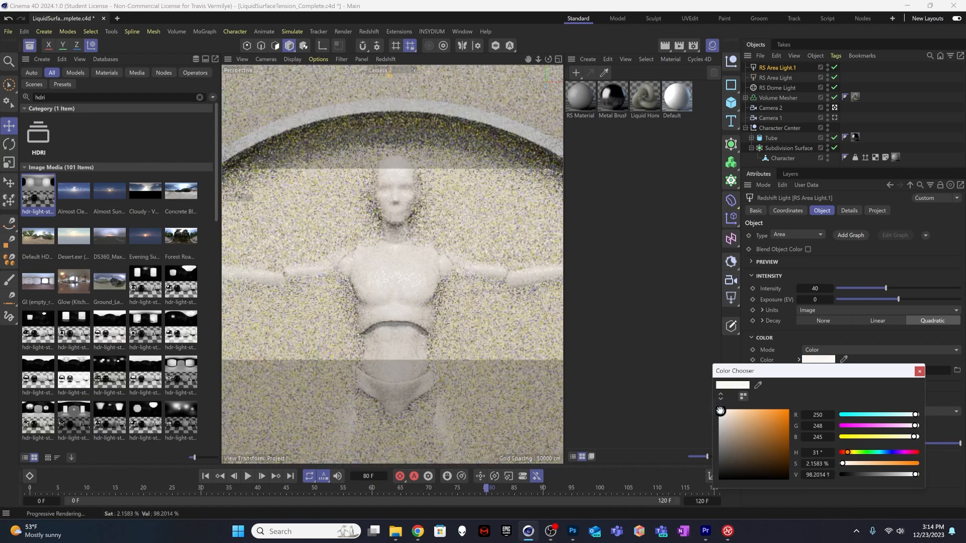
pyautogui.click(610, 330)
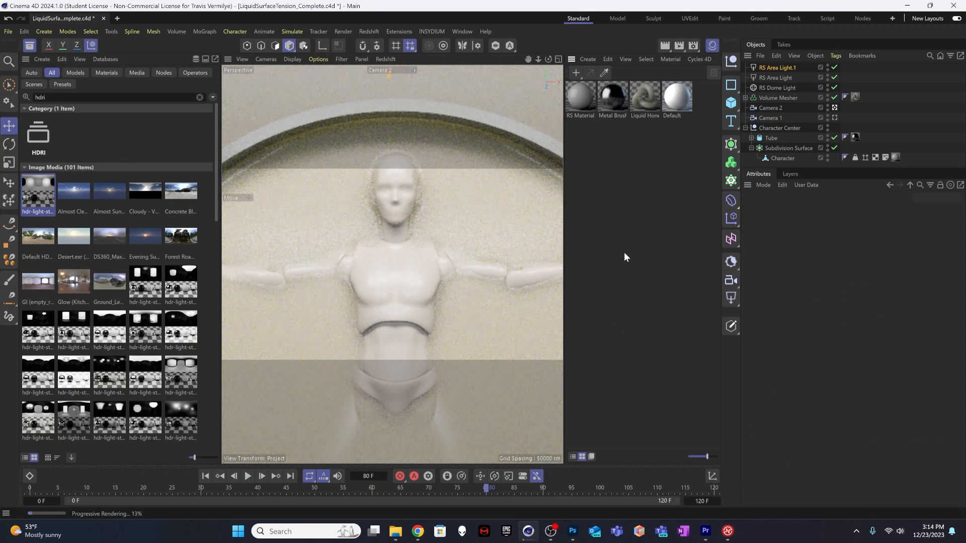
# Step: Change the Liquid Honey material's transmission color to a muted olive green, RGB 126, 130, 90
pyautogui.click(648, 101)
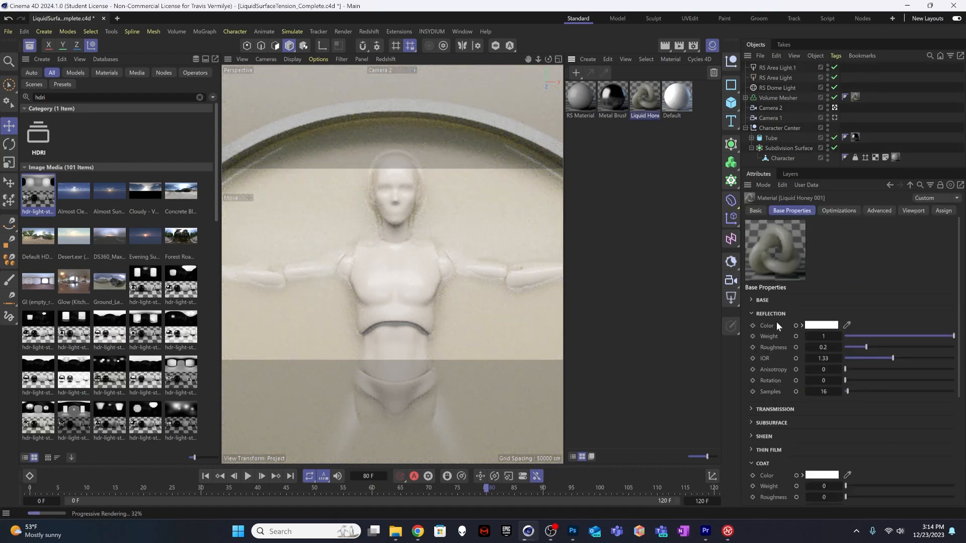
pyautogui.scroll(-3, 817, 362)
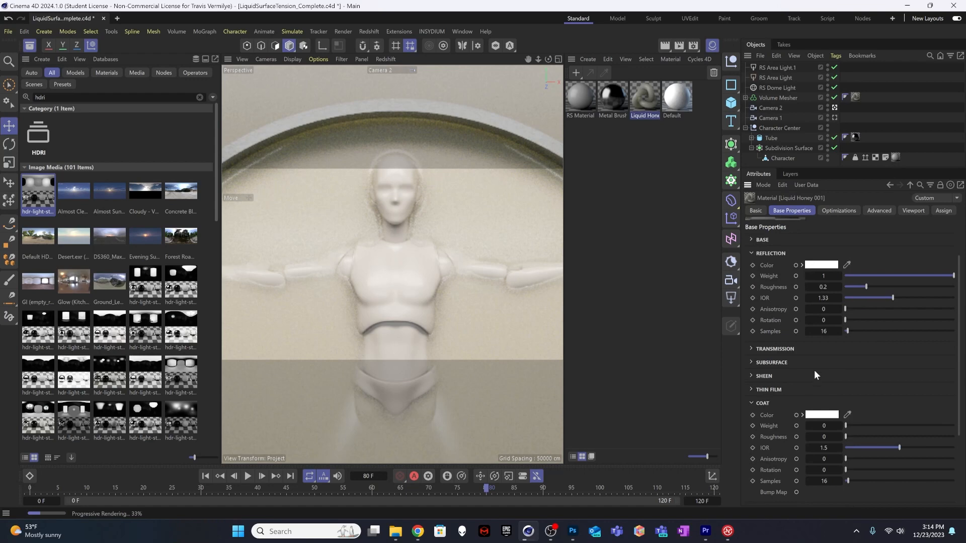
pyautogui.click(750, 348)
pyautogui.click(845, 361)
pyautogui.click(761, 444)
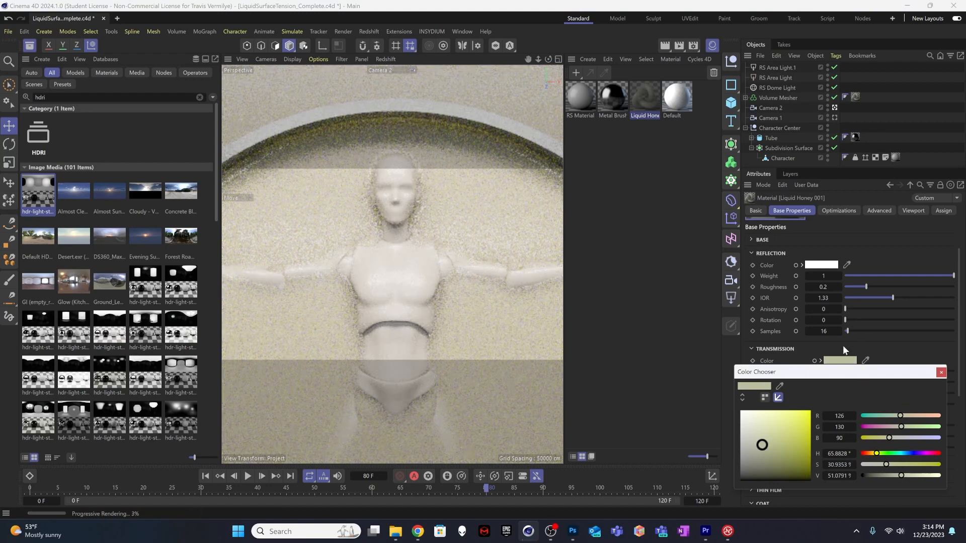
pyautogui.click(940, 374)
# Step: Change the Liquid Honey material's transmission scatter color to a warmer yellow-beige, RGB 171, 163, 113, and deselect the material
pyautogui.click(831, 414)
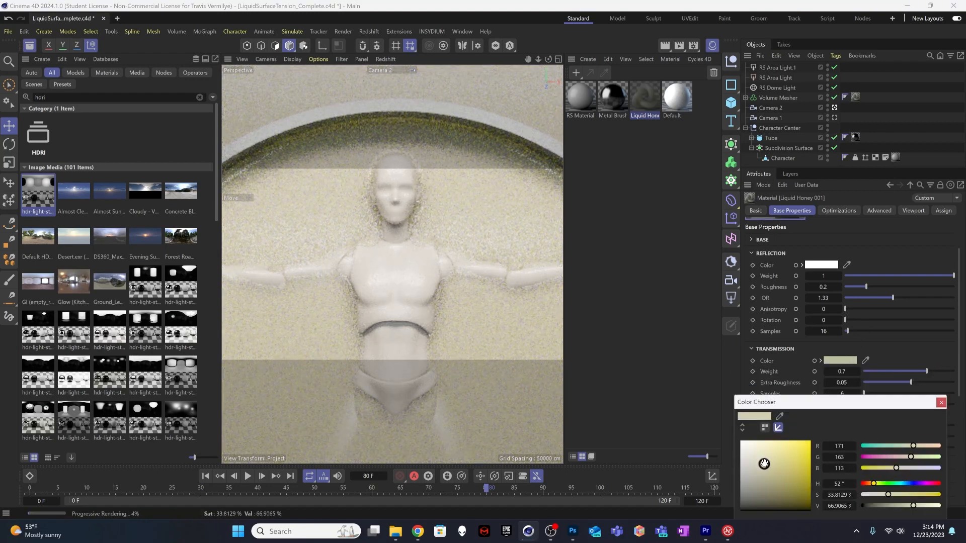
pyautogui.click(941, 402)
pyautogui.click(654, 348)
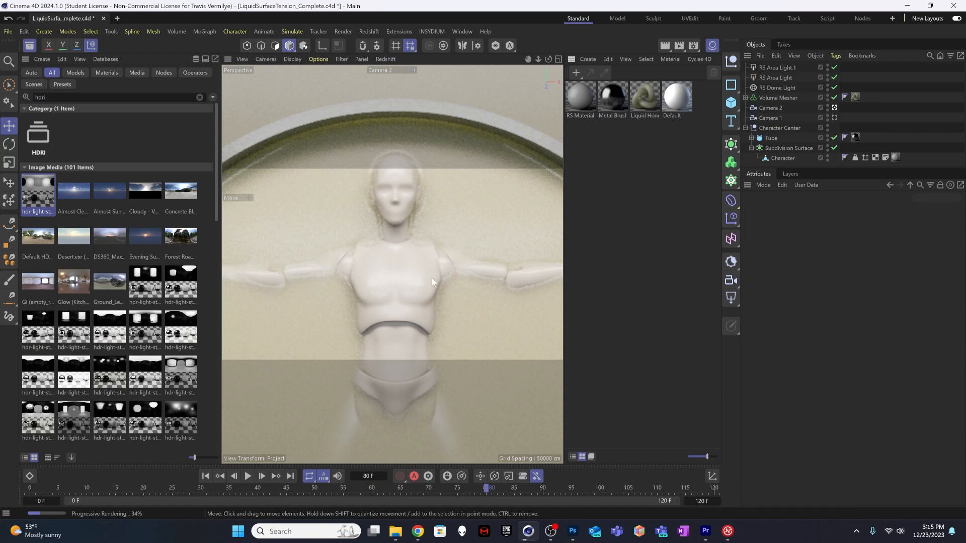
# Step: Open the render settings and check the output resolution and the frame range
pyautogui.click(693, 45)
pyautogui.moveTo(745, 43); pyautogui.dragTo(401, 80)
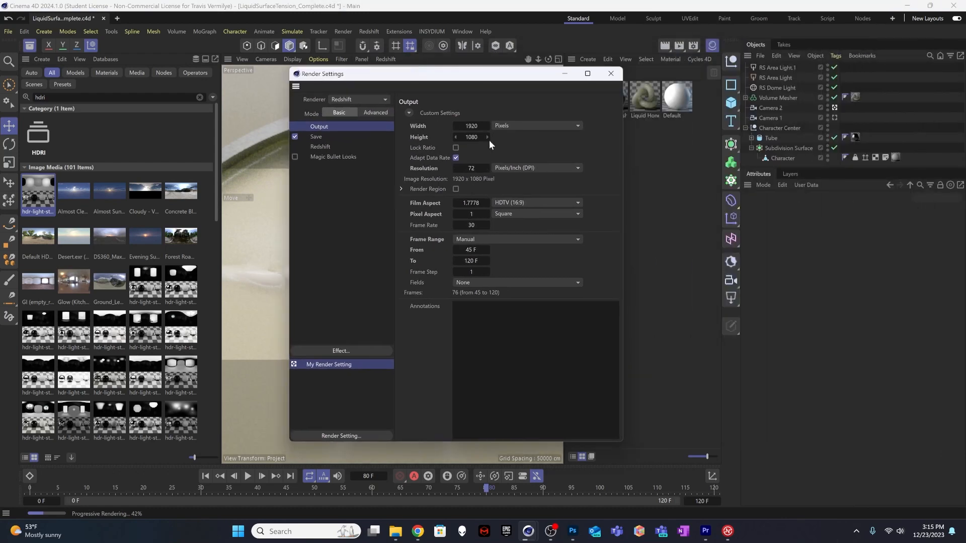
pyautogui.click(471, 250)
pyautogui.click(473, 261)
# Step: For the regular image's save location, create a folder named WestworldDemo_RenderedFrames in Liquid Surface Tension_Renders and open it
pyautogui.click(319, 136)
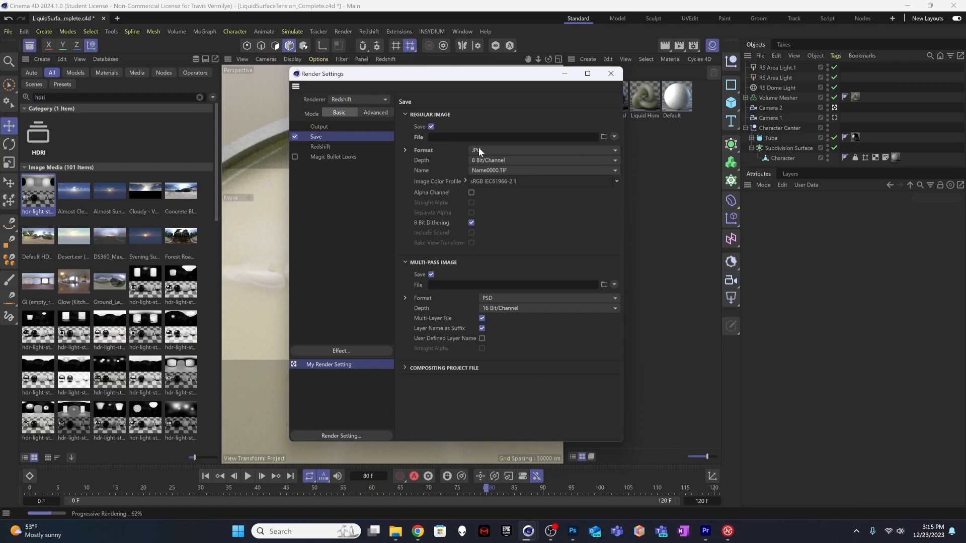
pyautogui.click(605, 134)
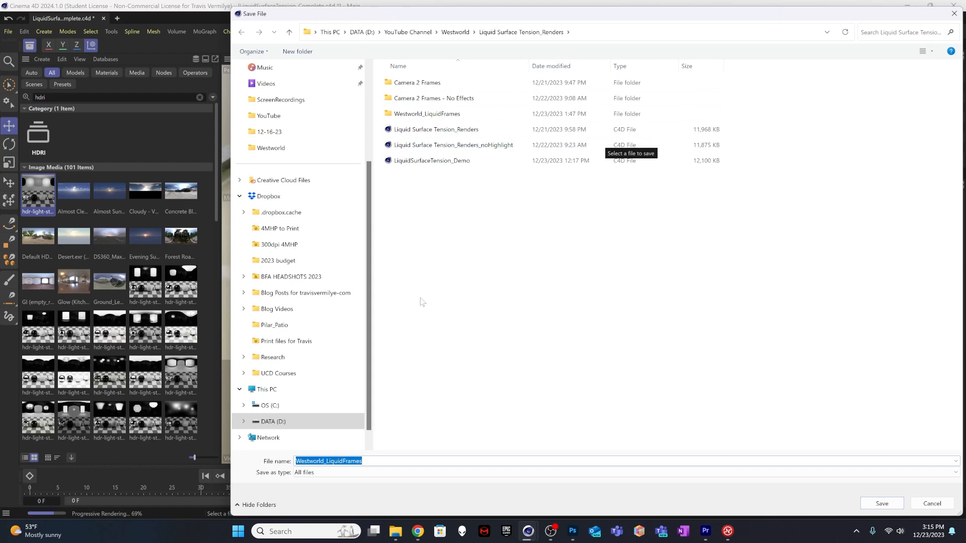
pyautogui.click(452, 311)
pyautogui.rightClick(453, 310)
pyautogui.moveTo(503, 415)
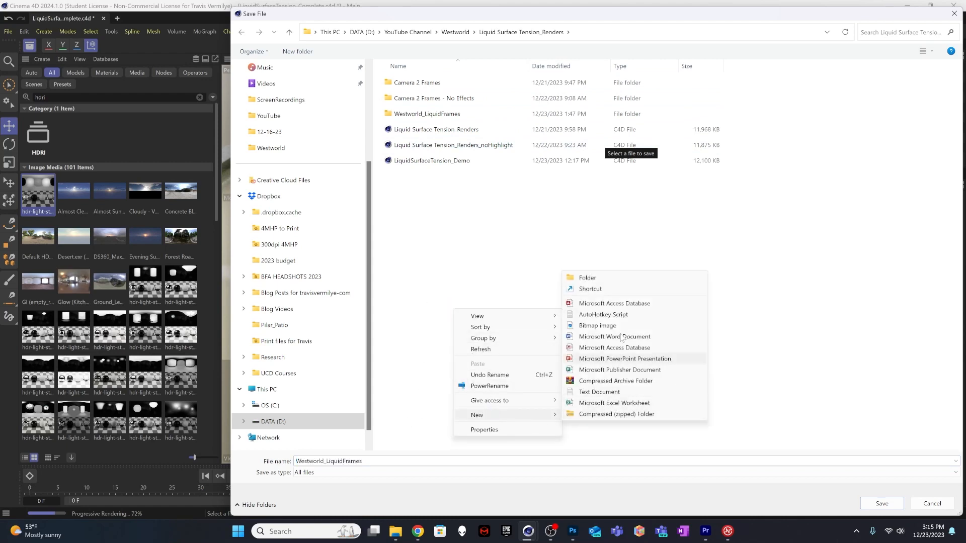
pyautogui.click(603, 280)
pyautogui.write('Westwor')
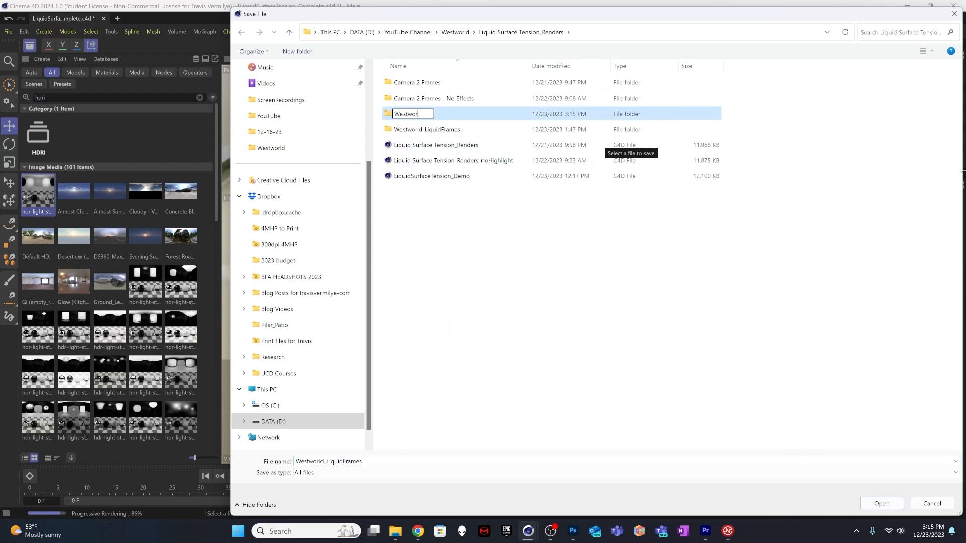
pyautogui.write('ldDemo_RenderedFra')
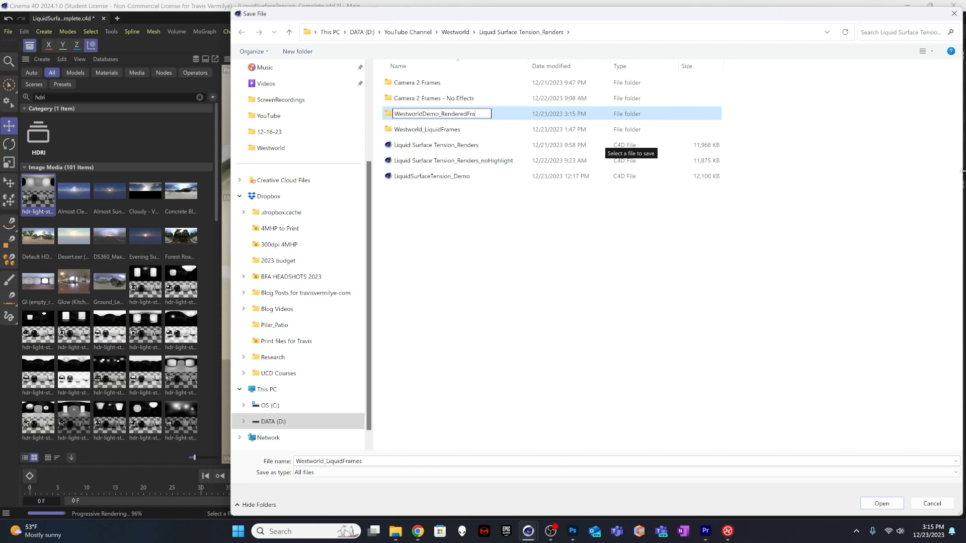
pyautogui.write('mes')
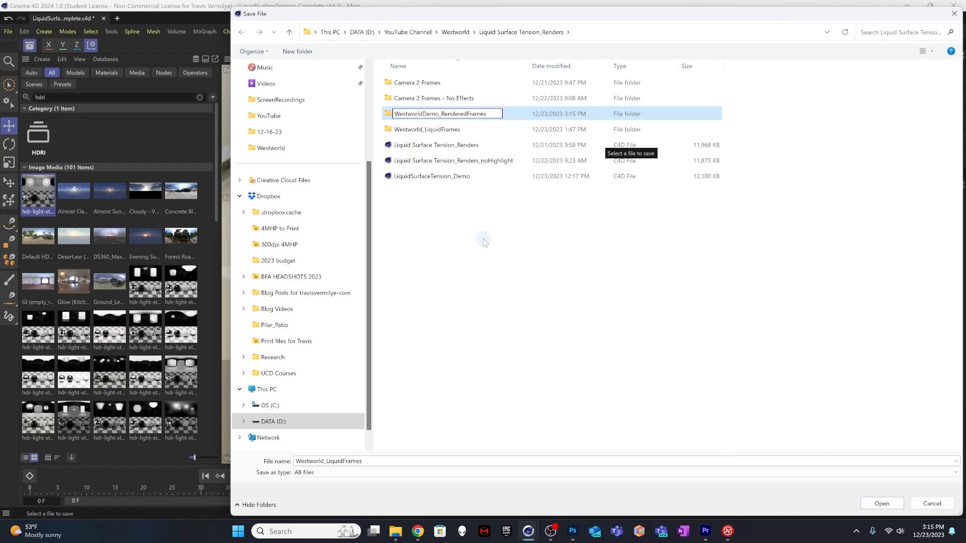
pyautogui.press('Return')
pyautogui.doubleClick(420, 130)
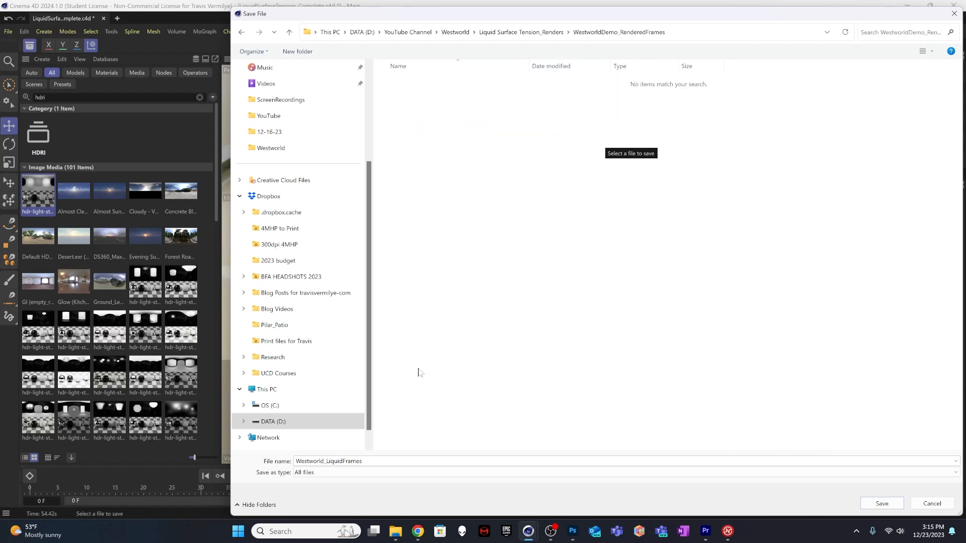
# Step: Name the regular image output file Westworld_LiquidFrames_Demo and save the path
pyautogui.click(377, 461)
pyautogui.click(378, 461)
pyautogui.write('_Demo')
pyautogui.press('Return')
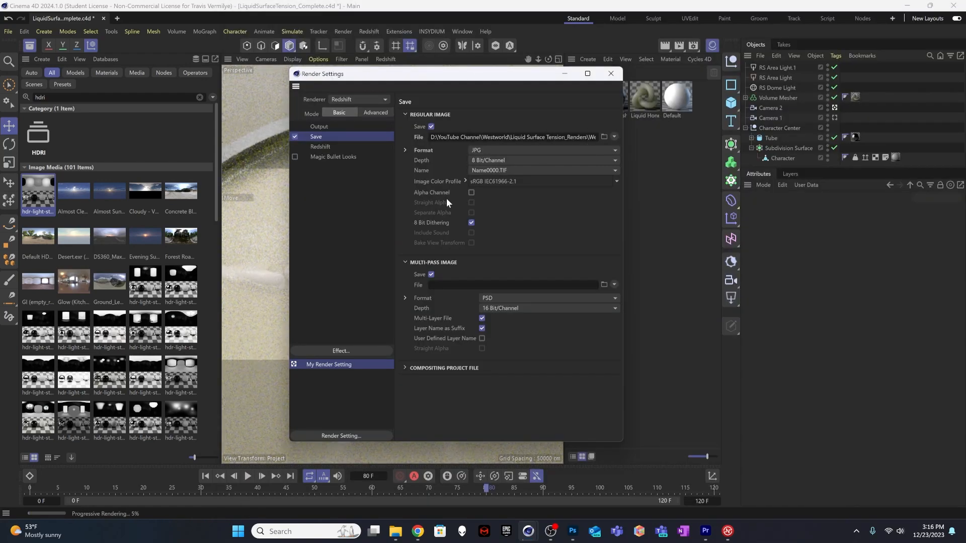
# Step: Turn off saving of the multi-pass image, recheck the output frame range and close the render settings
pyautogui.click(431, 274)
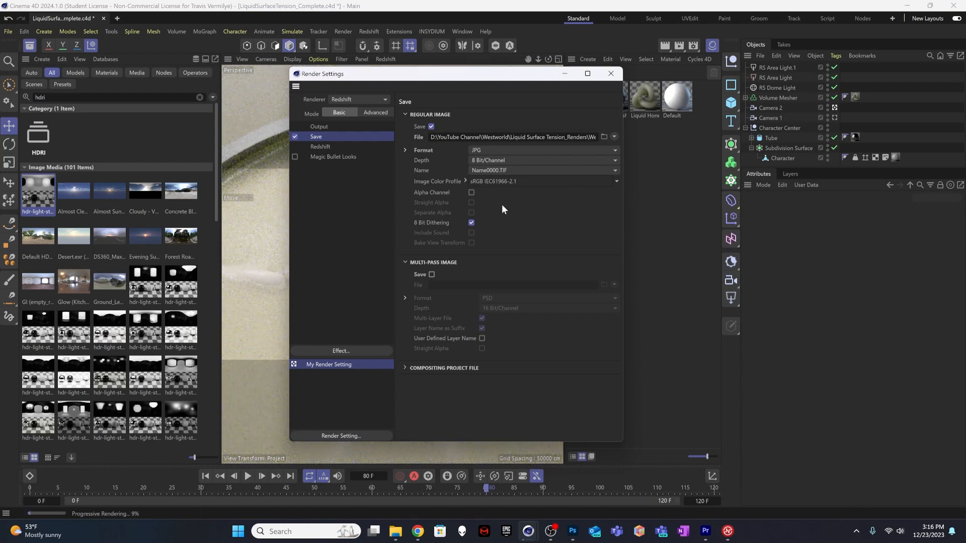
pyautogui.click(324, 127)
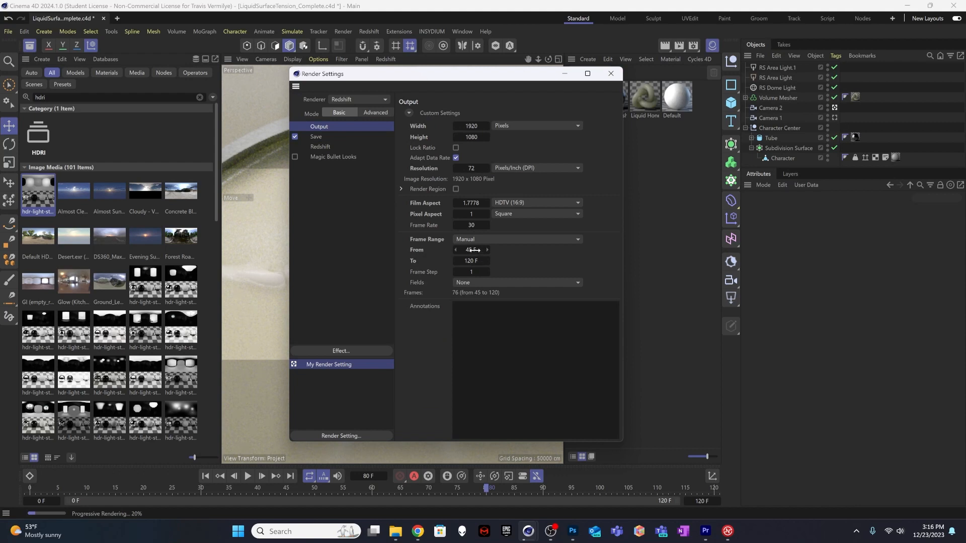
pyautogui.click(617, 74)
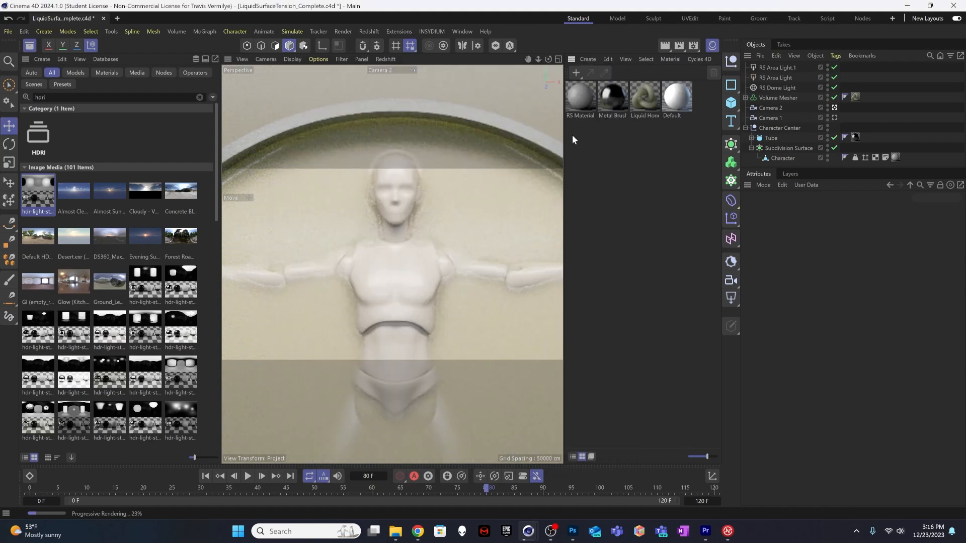